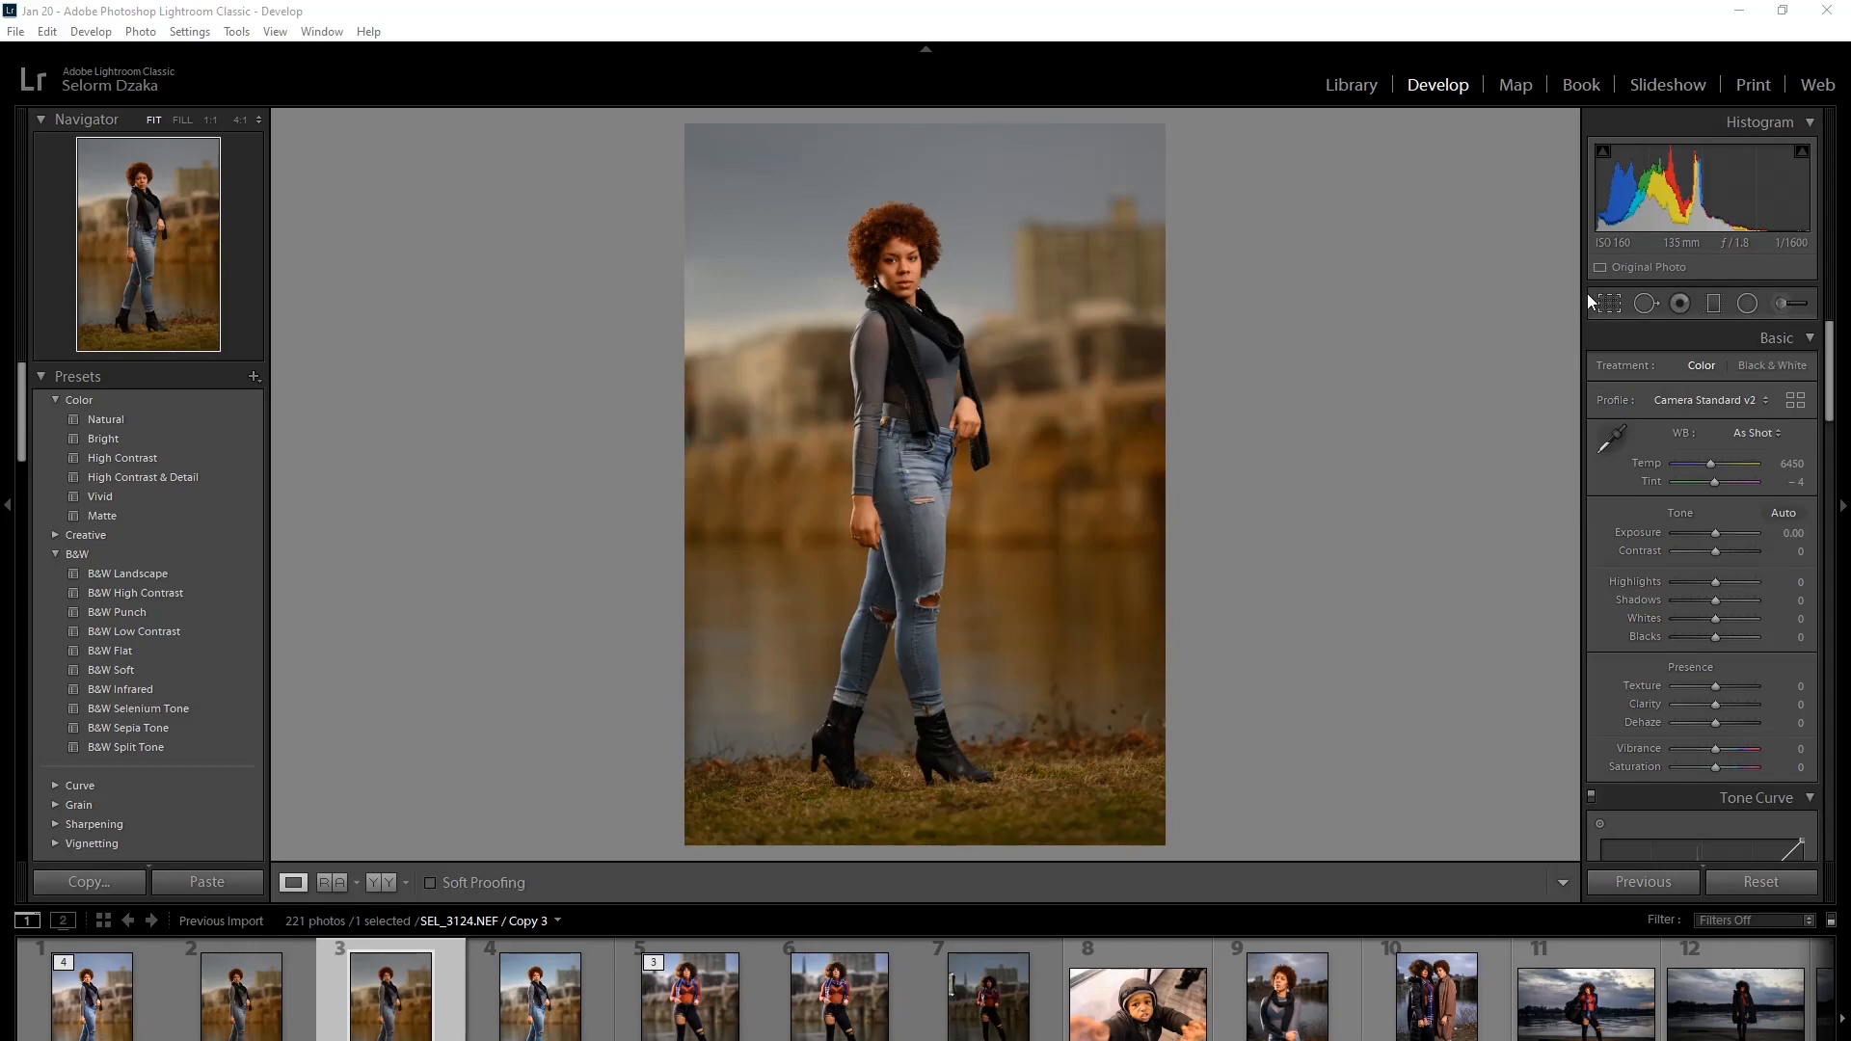
# Step: Straighten the portrait with the Crop & Straighten tool by rotating it to an angle of 2.16 and apply the crop
pyautogui.click(1609, 302)
pyautogui.moveTo(1227, 596); pyautogui.dragTo(1164, 845)
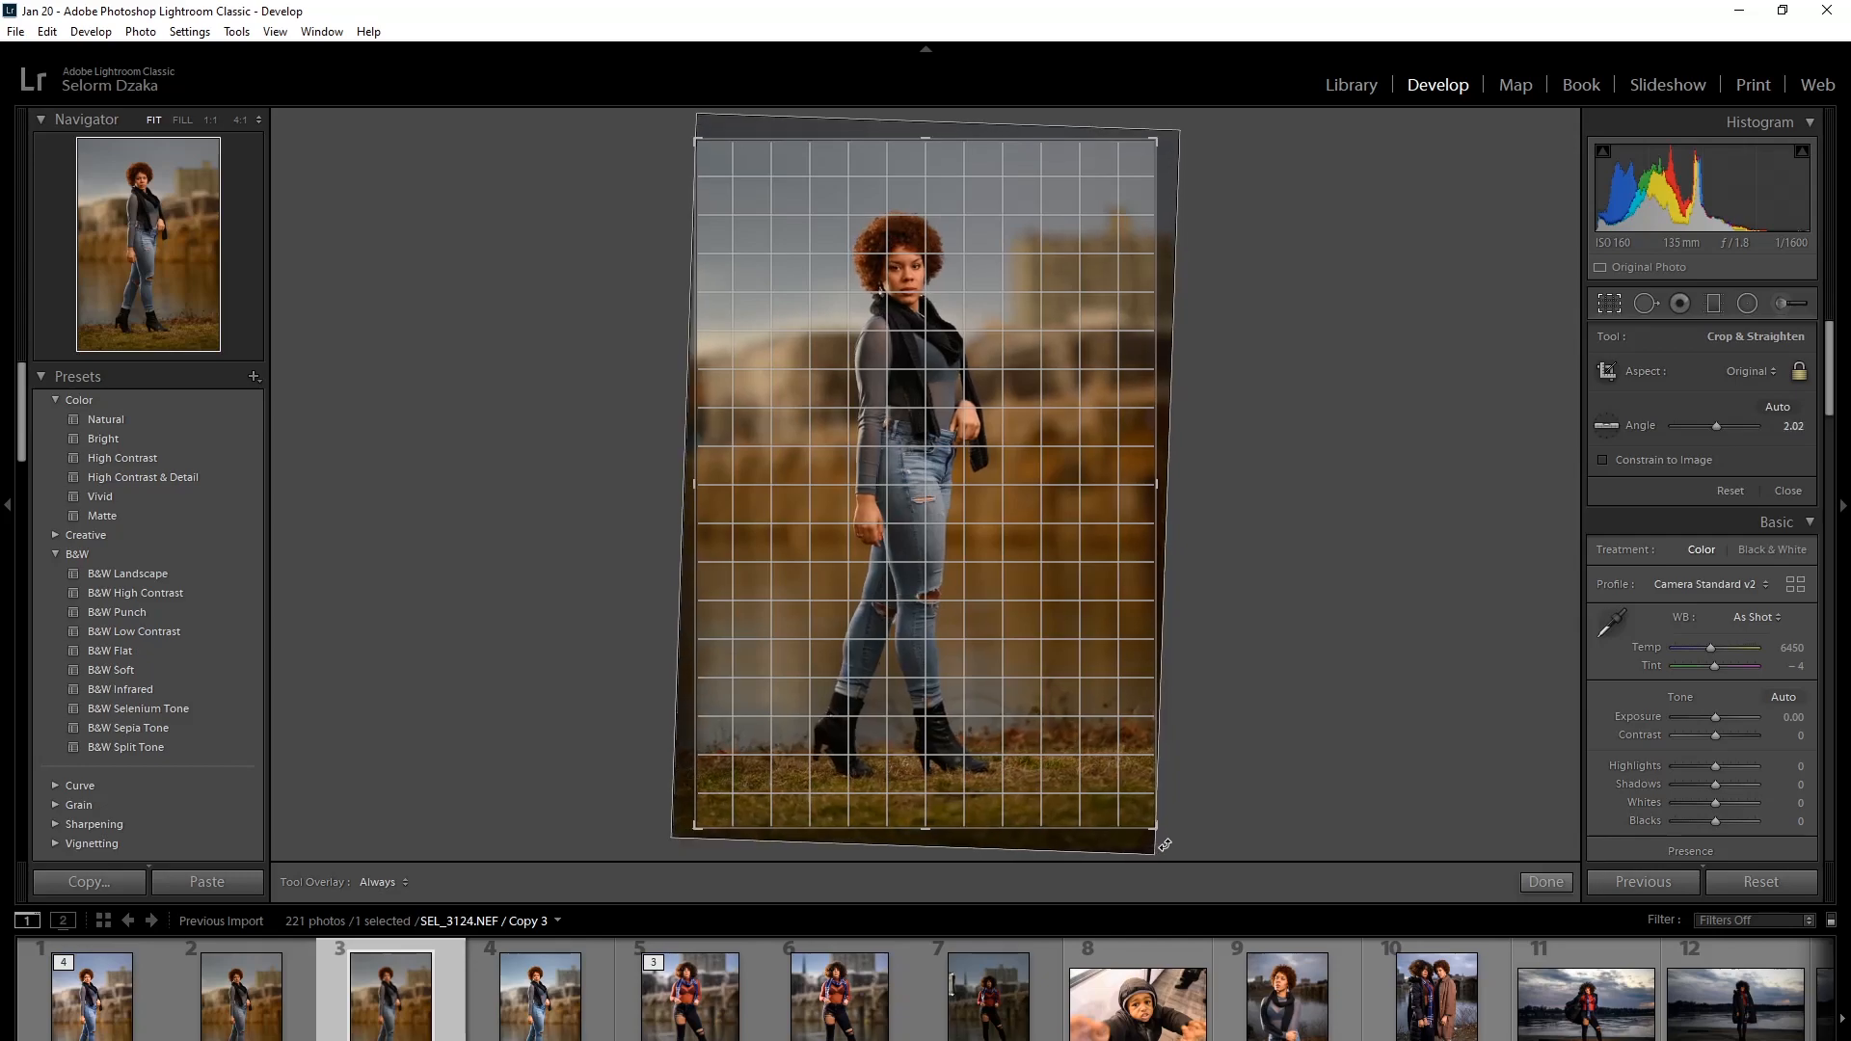
pyautogui.moveTo(1164, 844); pyautogui.dragTo(1163, 843)
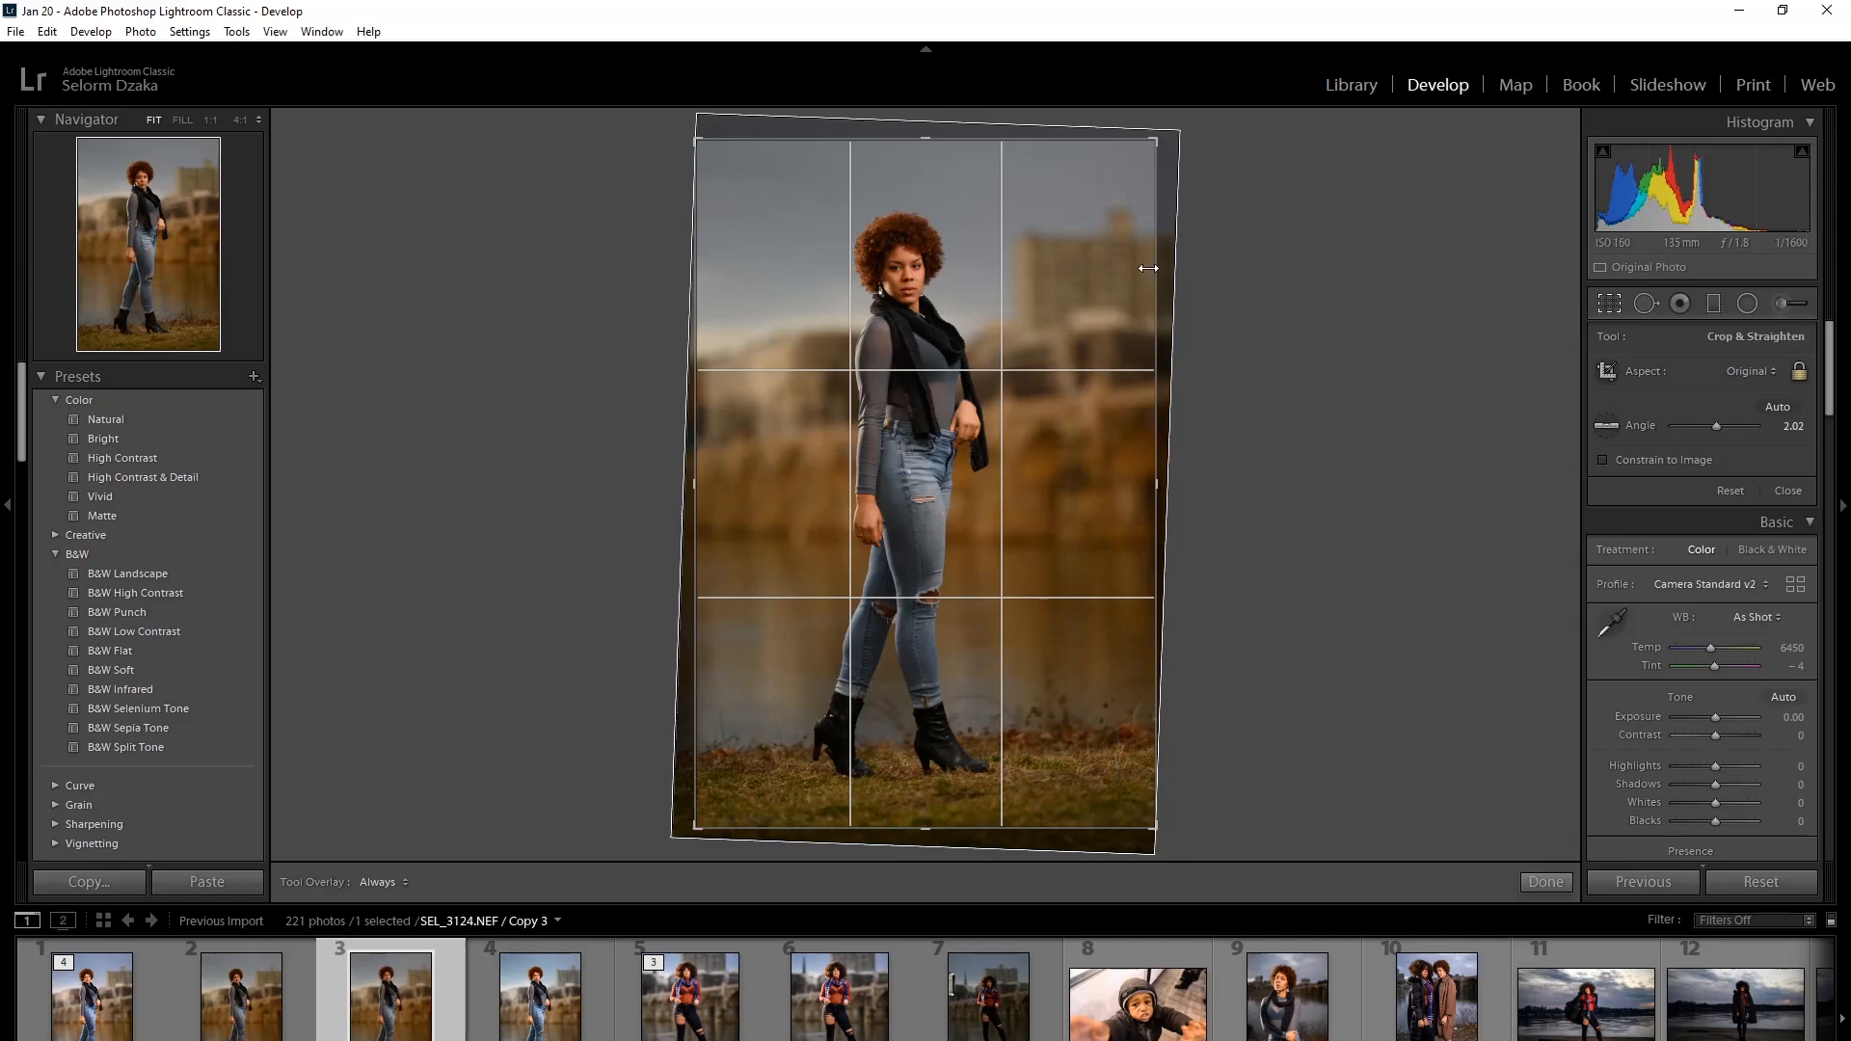
pyautogui.moveTo(1171, 824); pyautogui.dragTo(1167, 831)
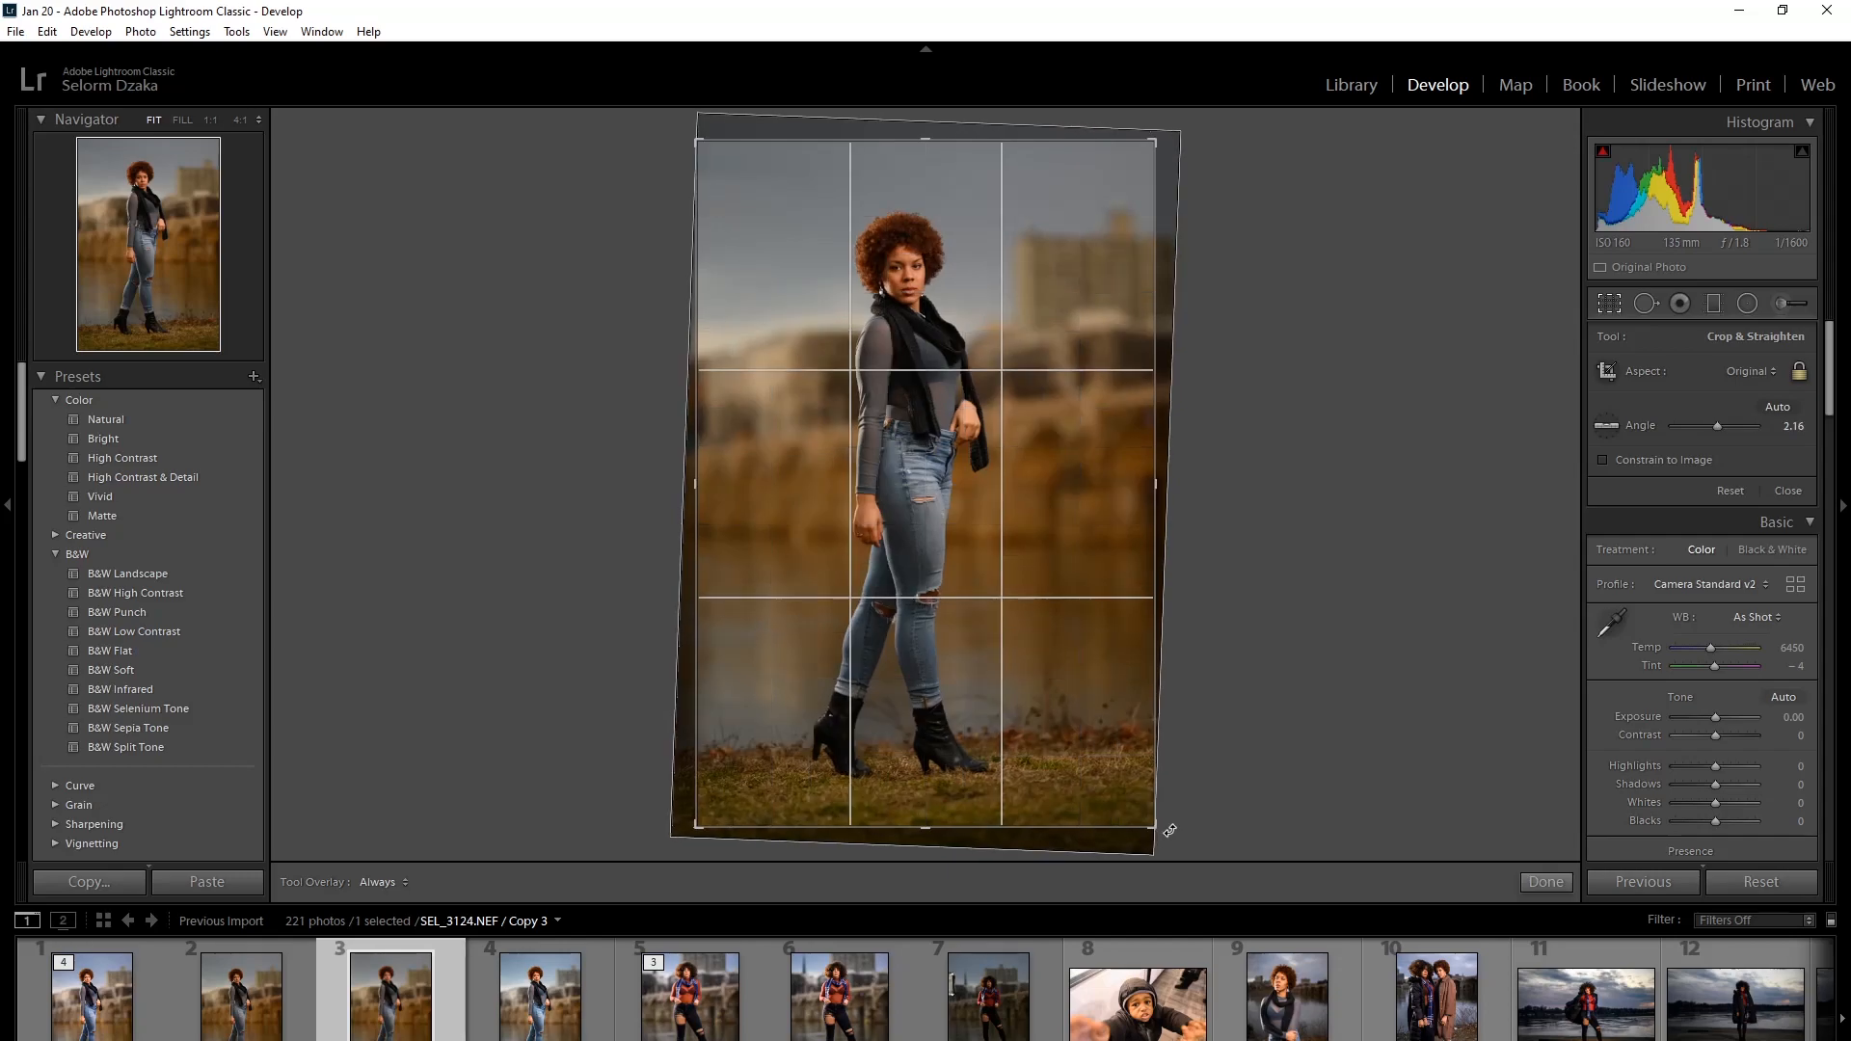
pyautogui.press('Return')
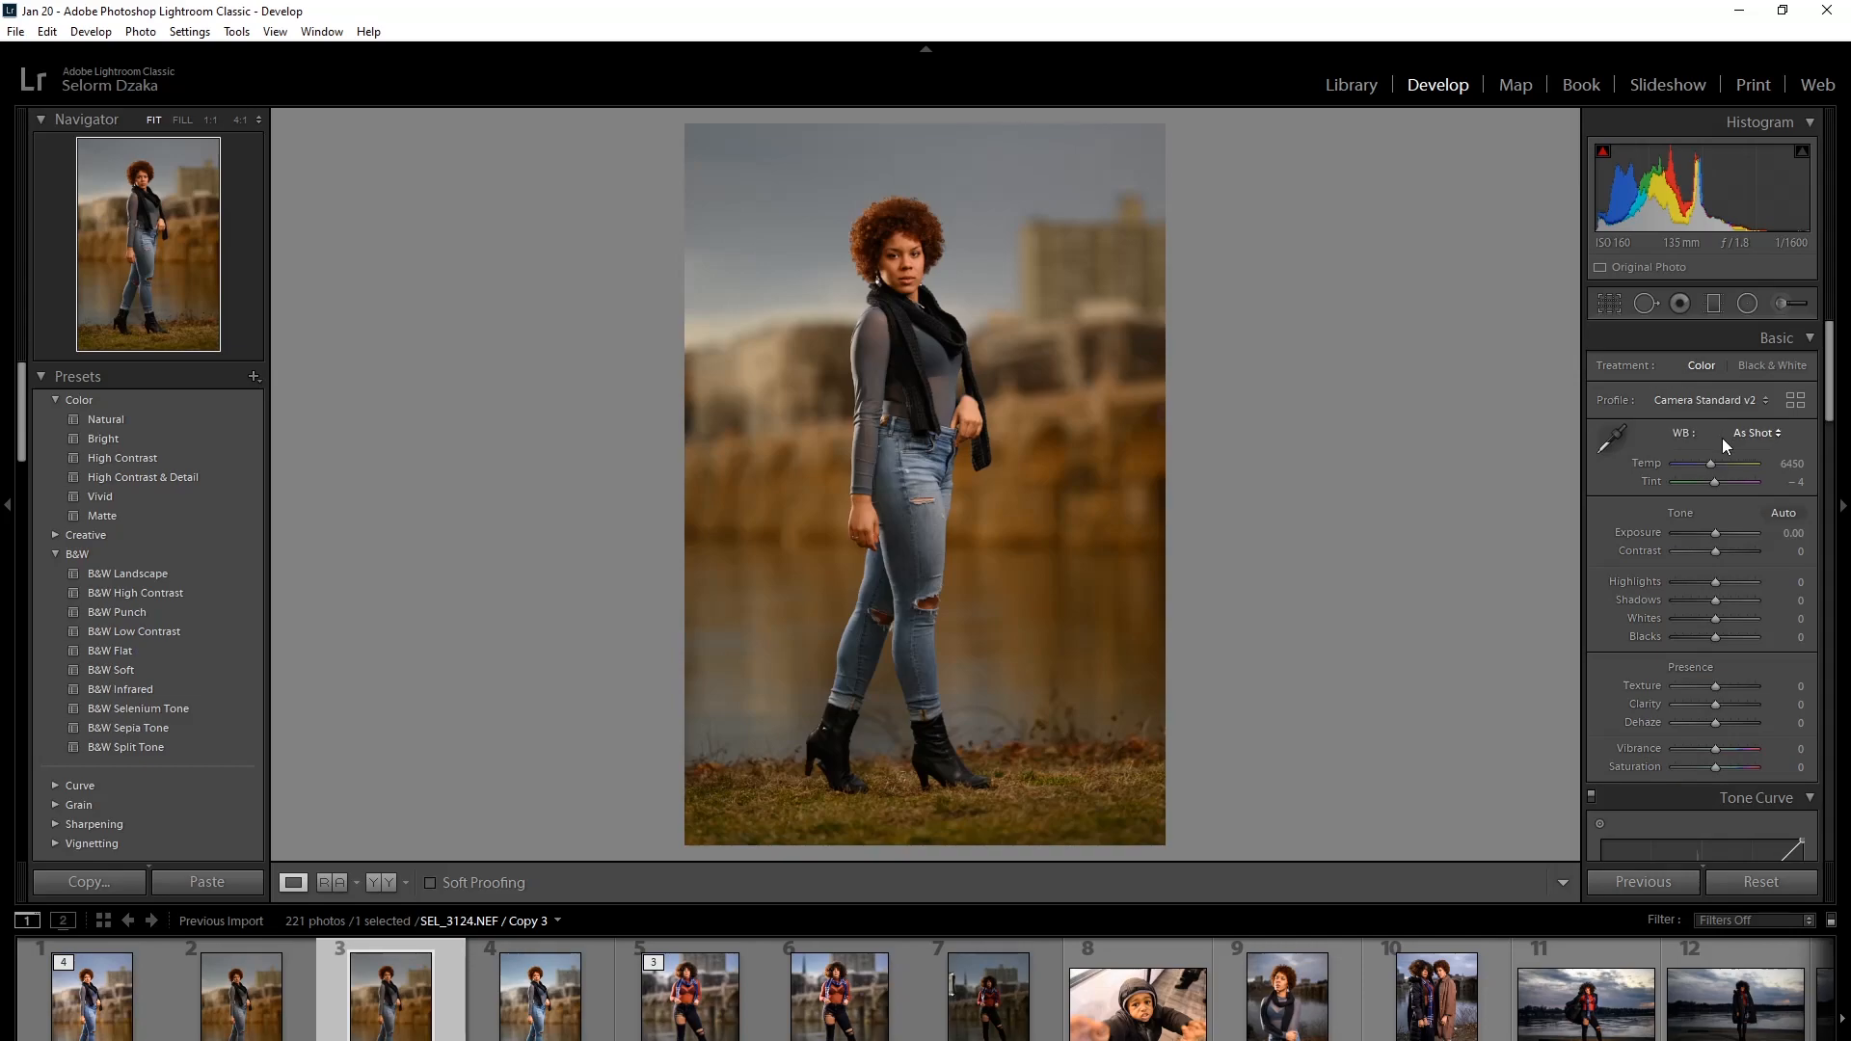
# Step: Set the white balance to Auto, and fine-tune the temperature to 5810
pyautogui.click(1777, 434)
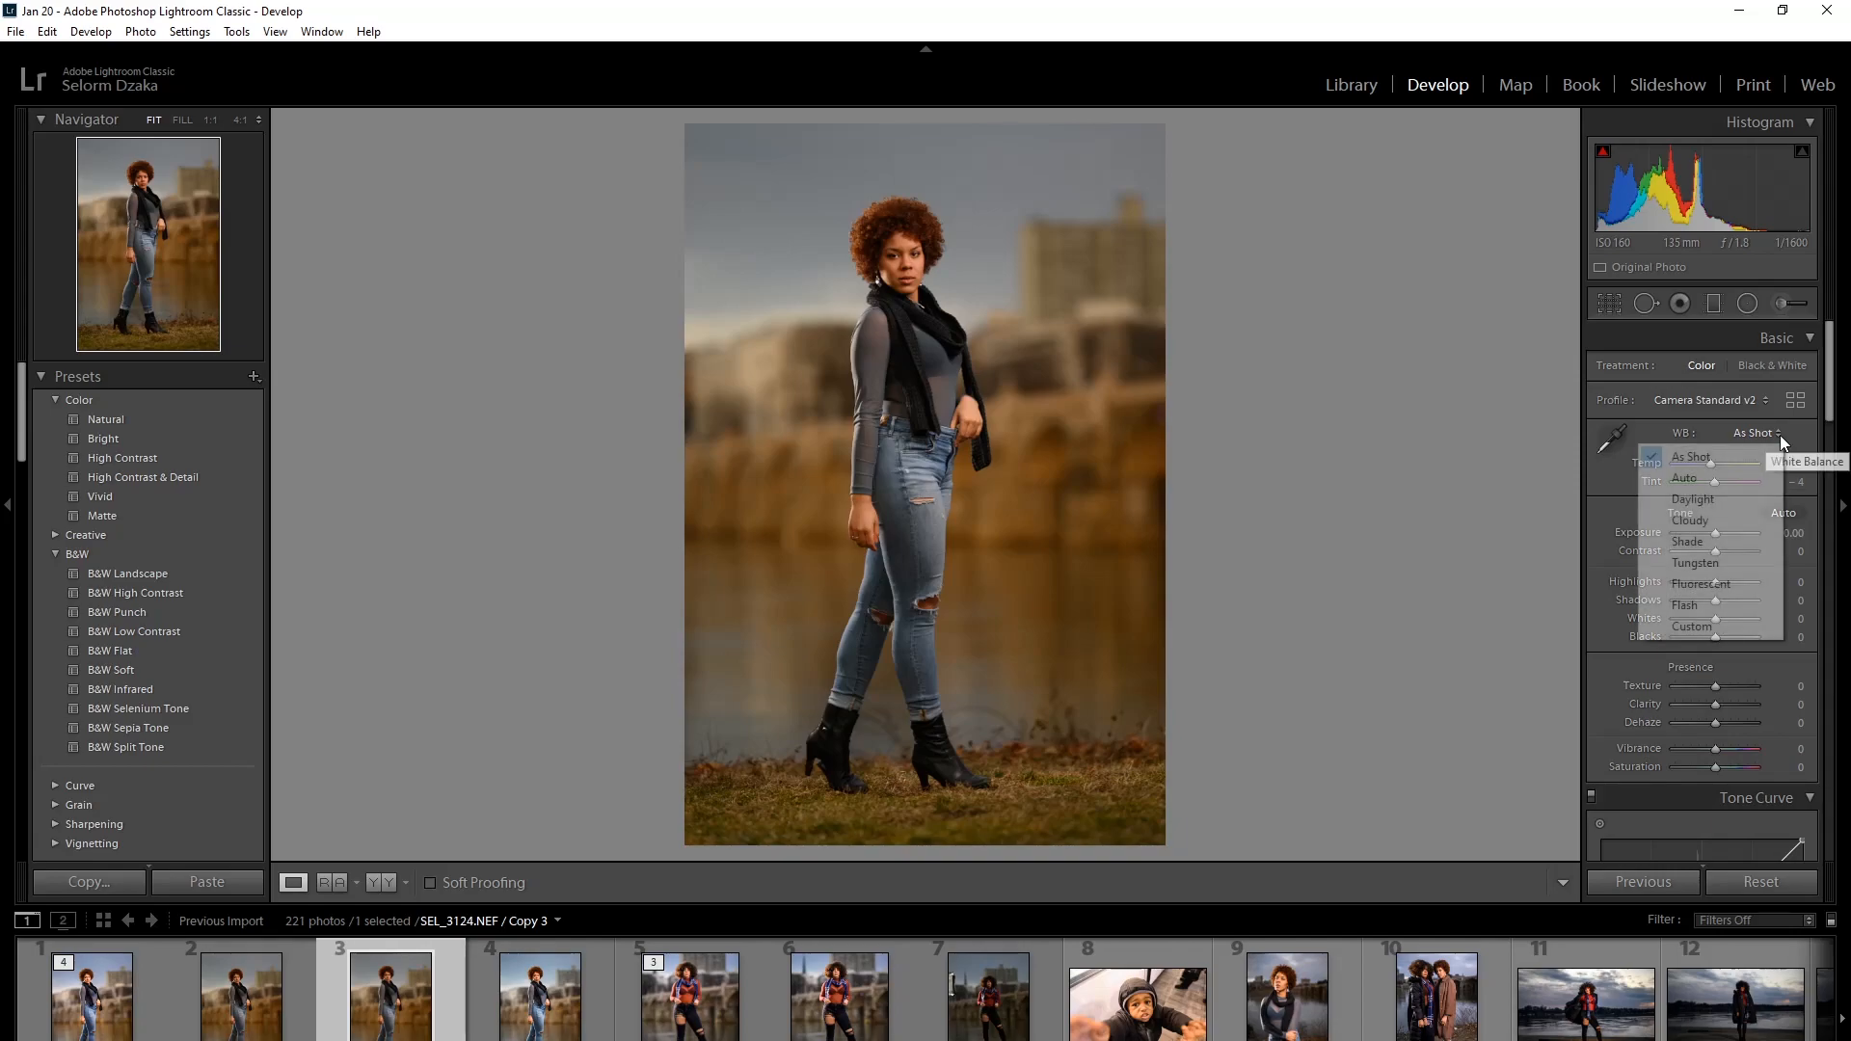
pyautogui.click(1685, 476)
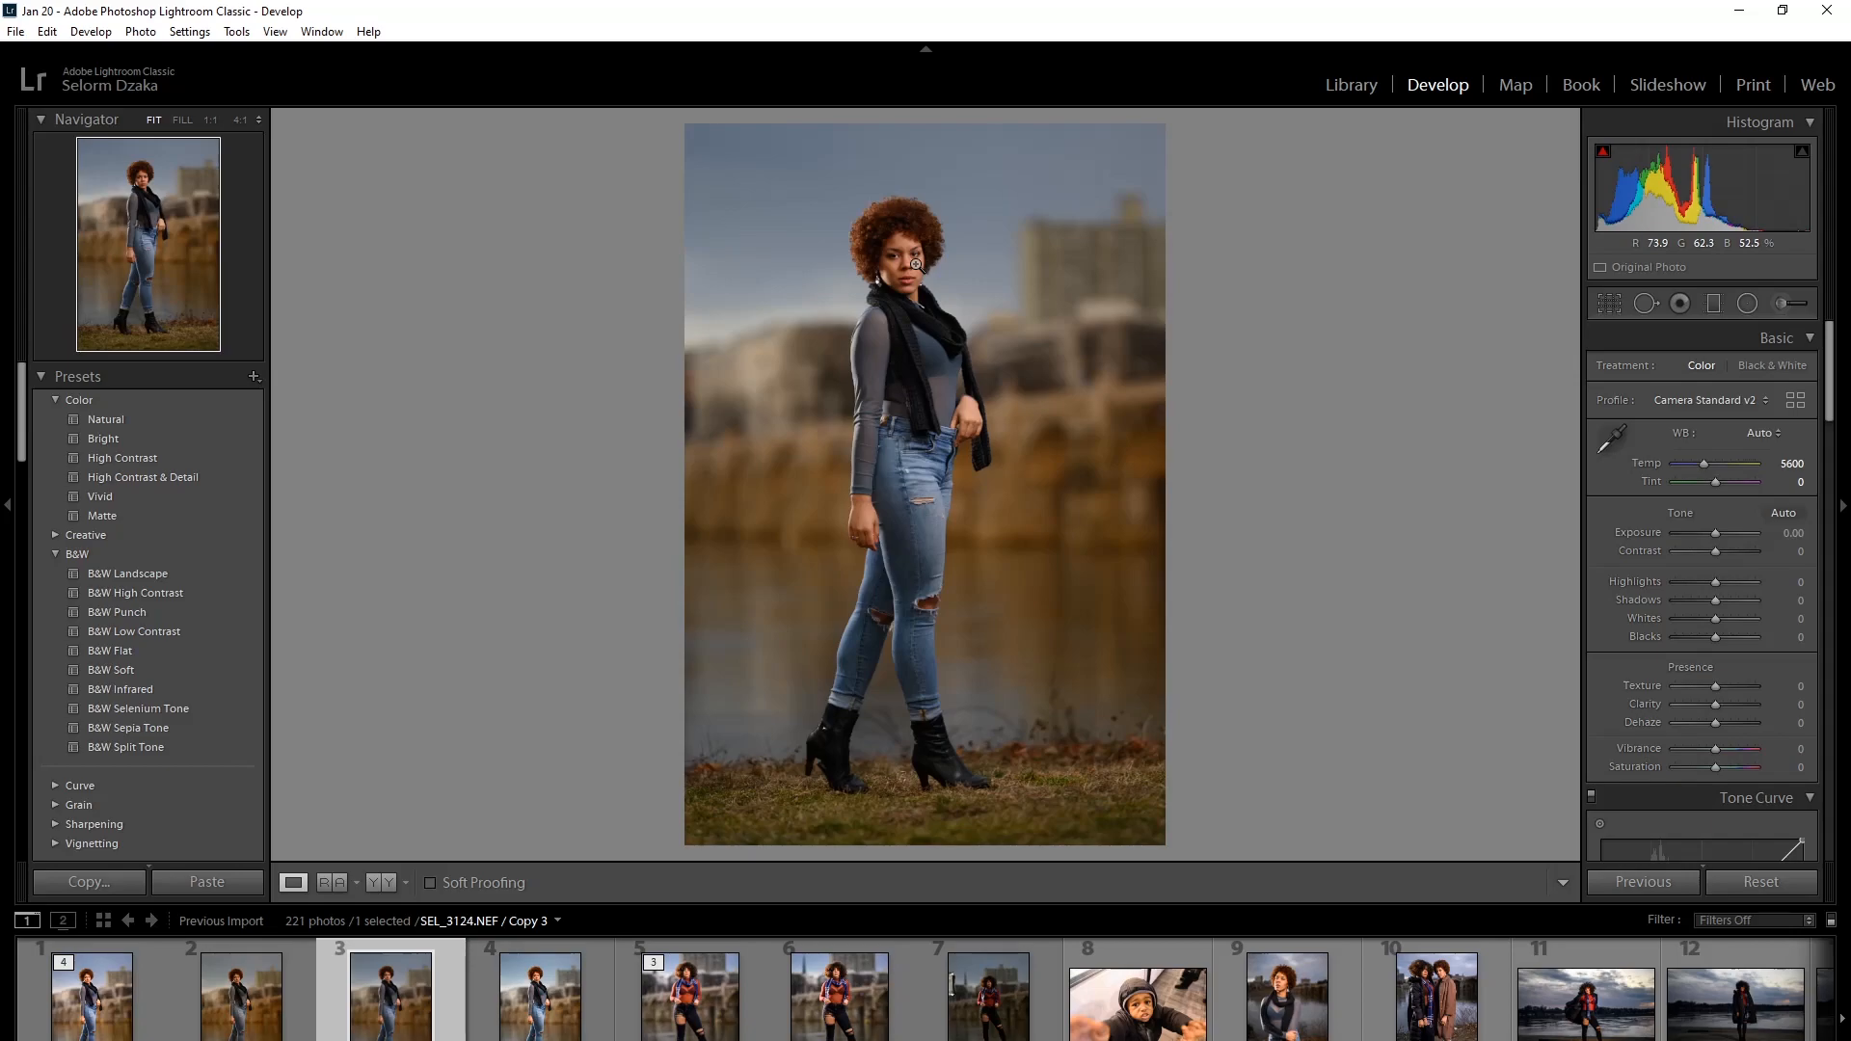
pyautogui.moveTo(1701, 465); pyautogui.dragTo(1706, 465)
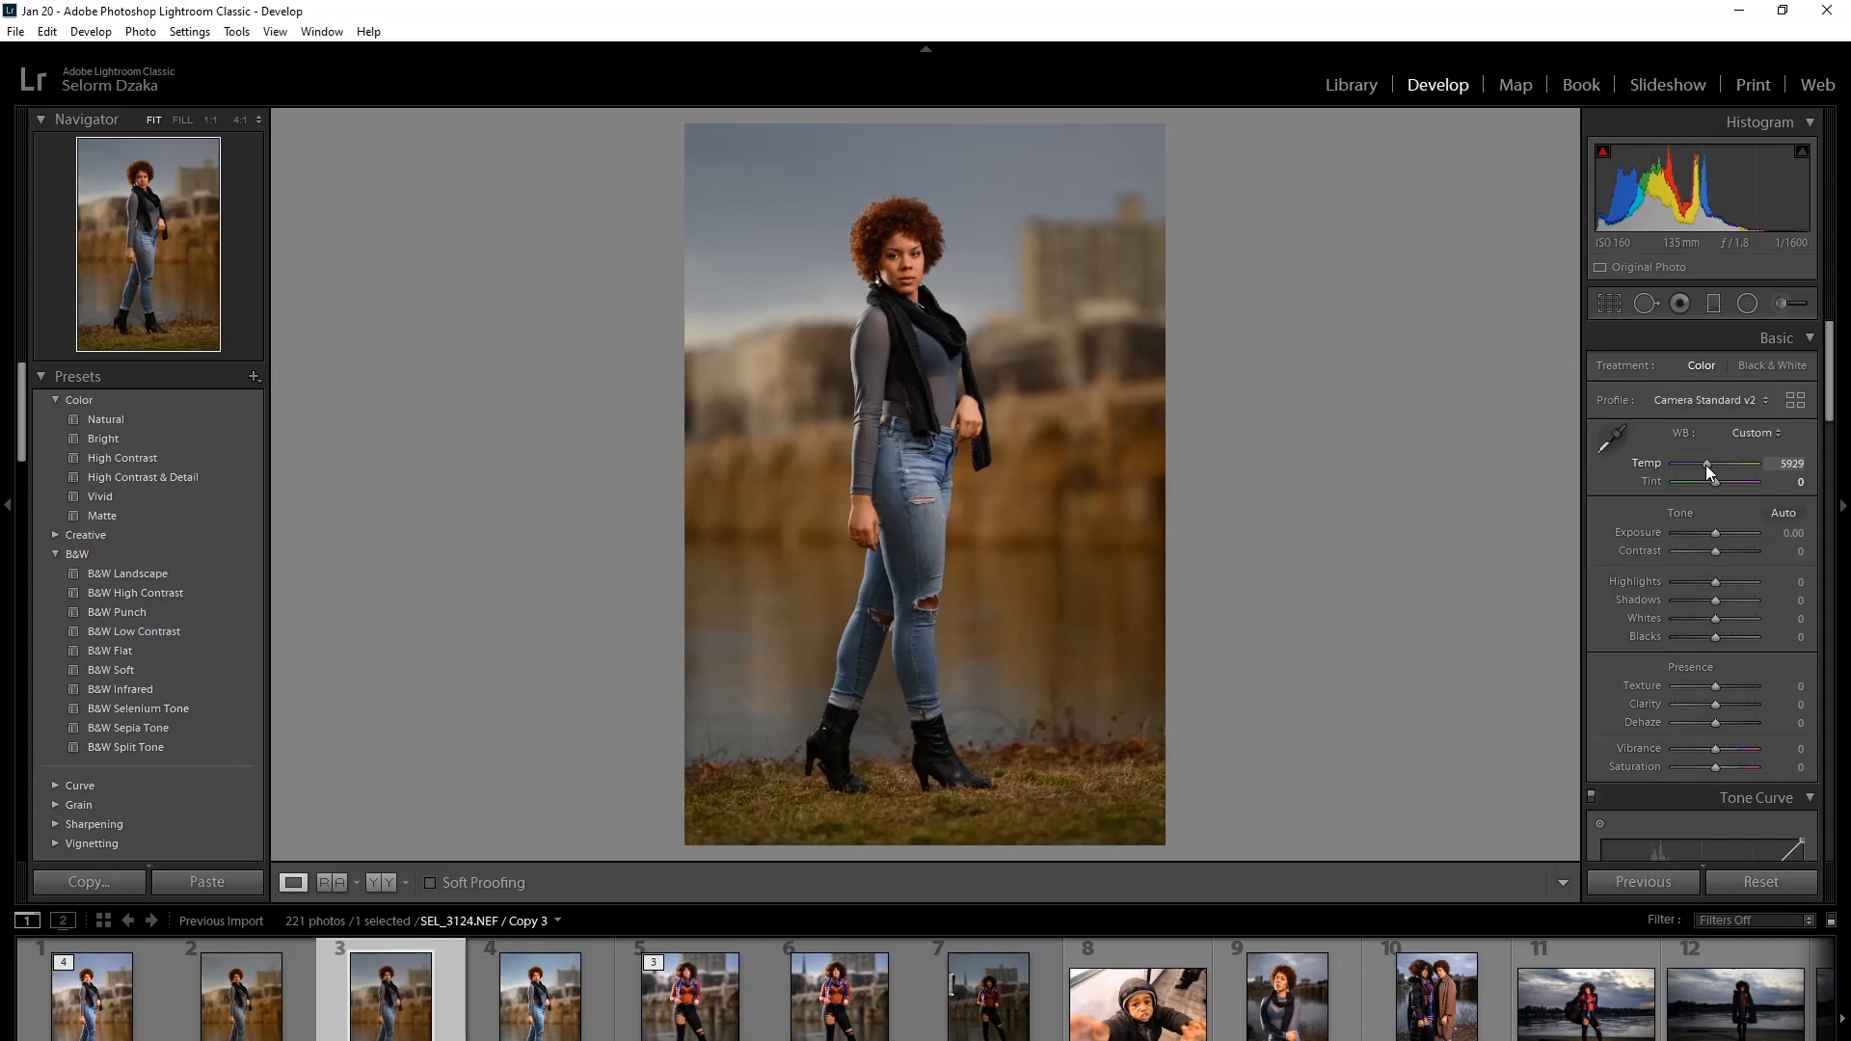
pyautogui.moveTo(1707, 465); pyautogui.dragTo(1705, 466)
# Step: Brighten the photo by raising the exposure to +0.48
pyautogui.click(1716, 535)
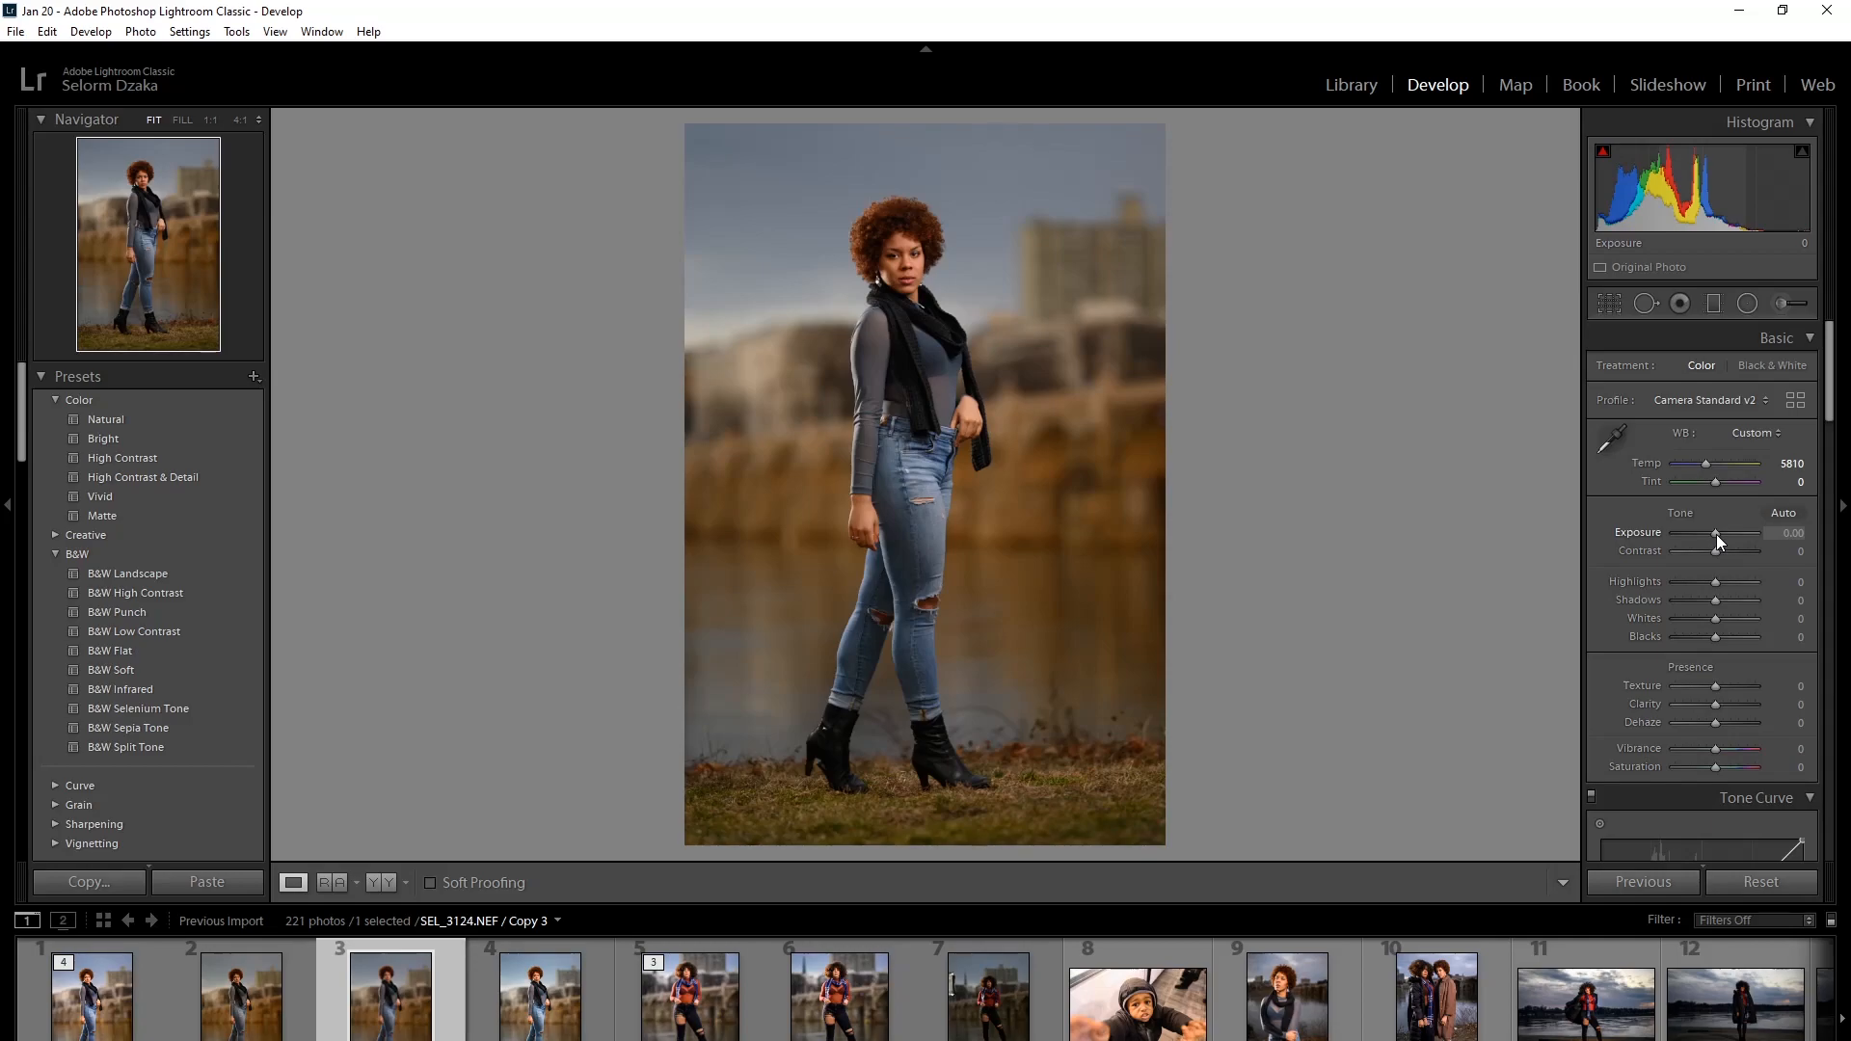
pyautogui.moveTo(1716, 534); pyautogui.dragTo(1718, 534)
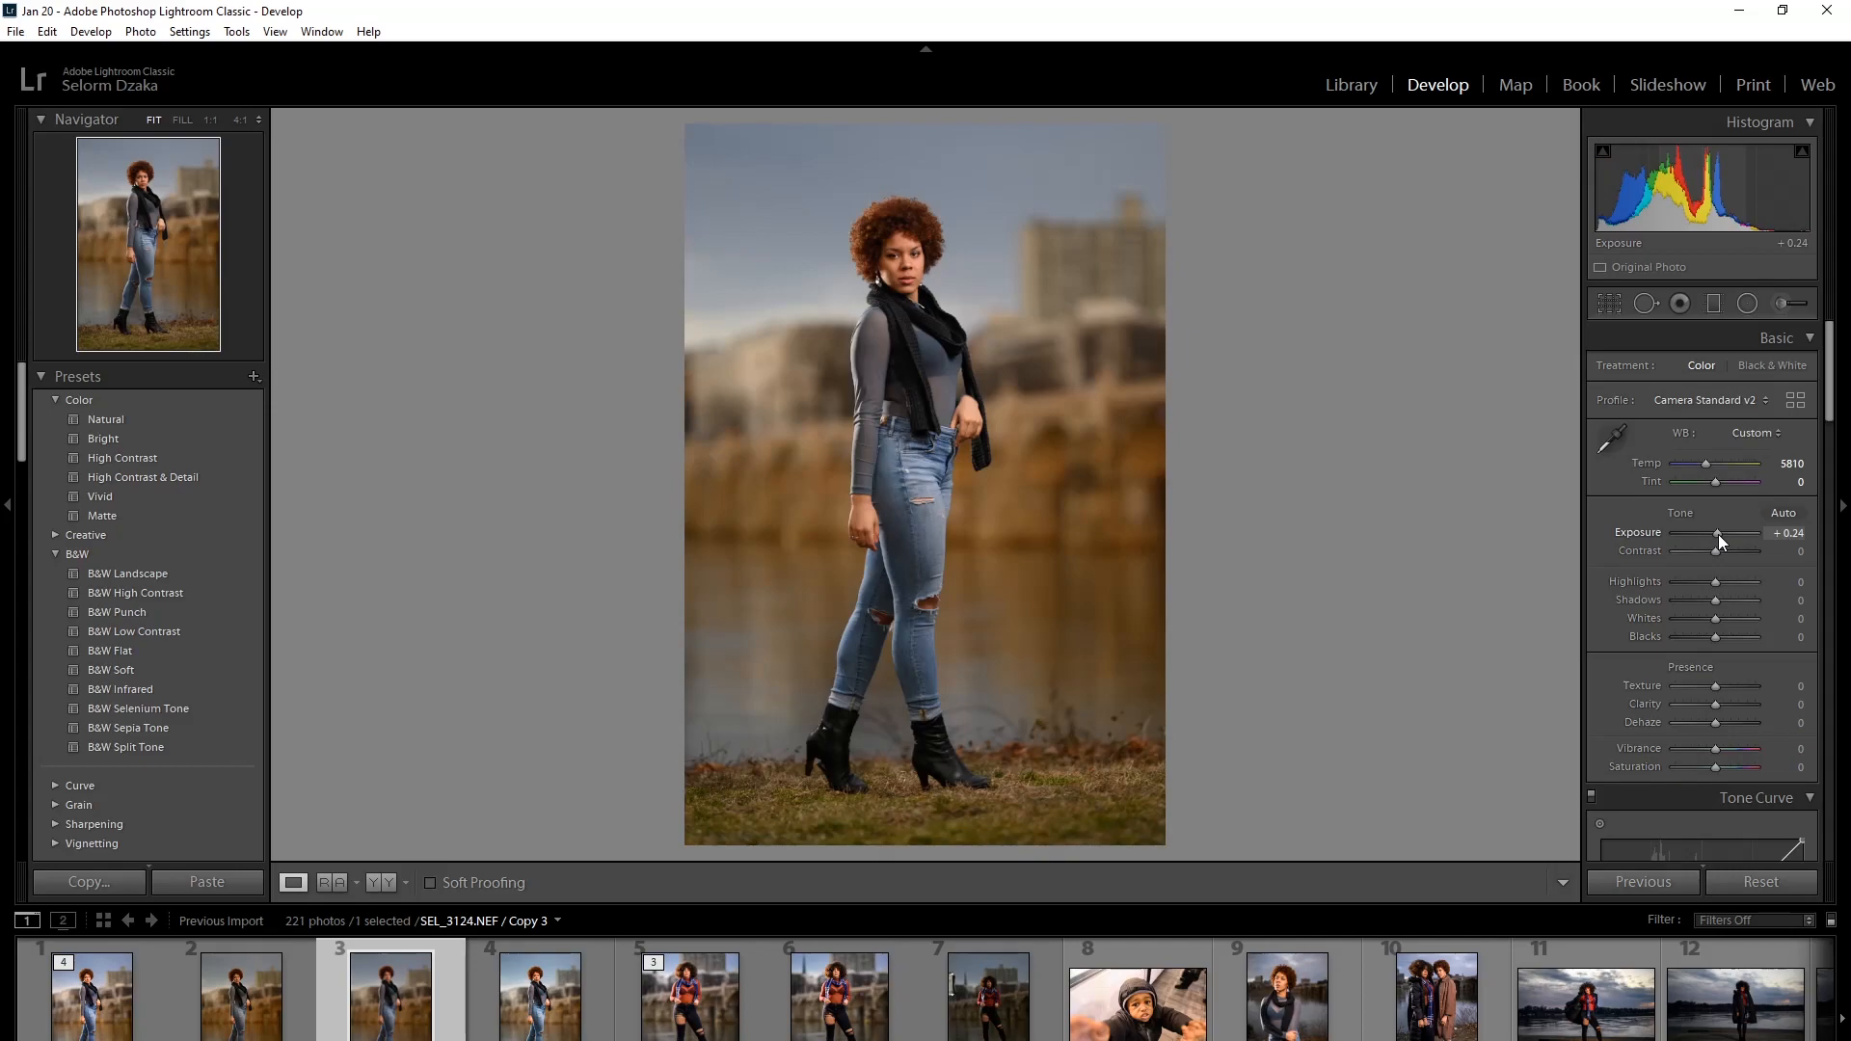
pyautogui.moveTo(1718, 534); pyautogui.dragTo(1720, 534)
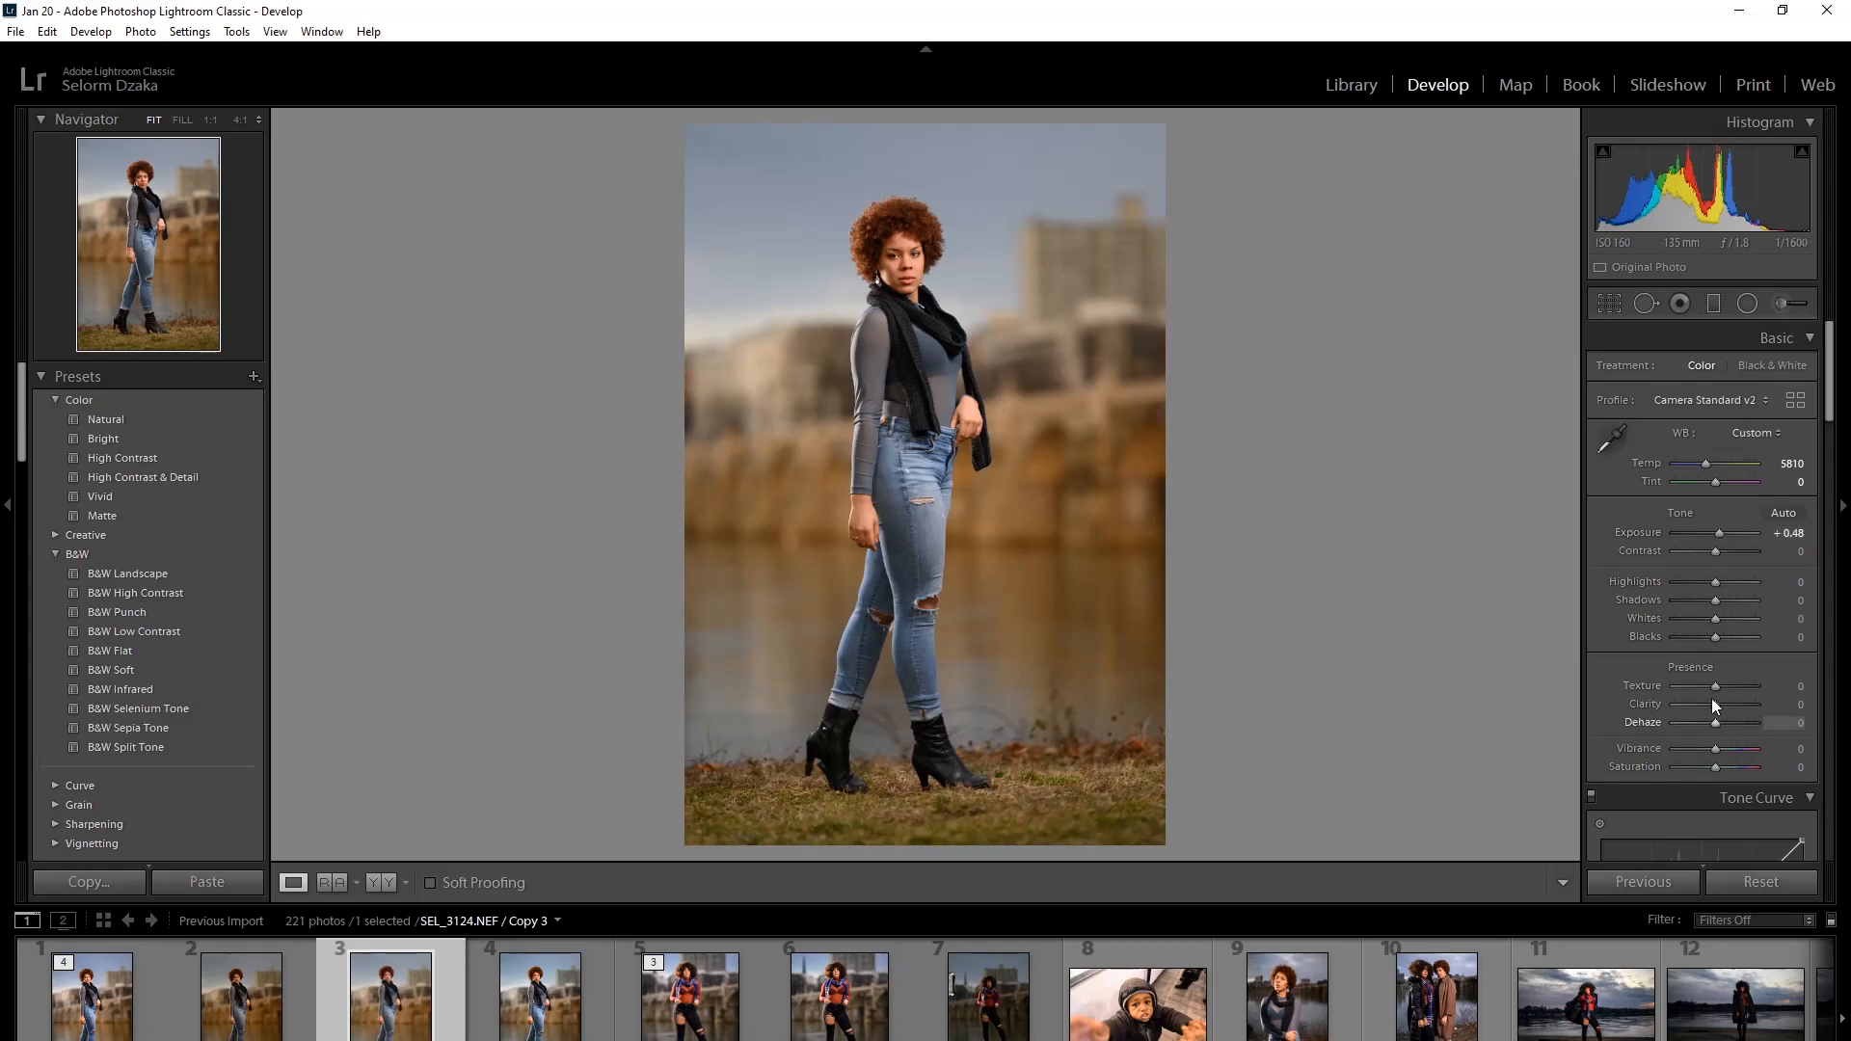
# Step: Raise the contrast to +10 and check the subject's face at 1:1 before returning to the full photo
pyautogui.moveTo(1716, 551); pyautogui.dragTo(1716, 551)
pyautogui.moveTo(1716, 552); pyautogui.dragTo(1717, 552)
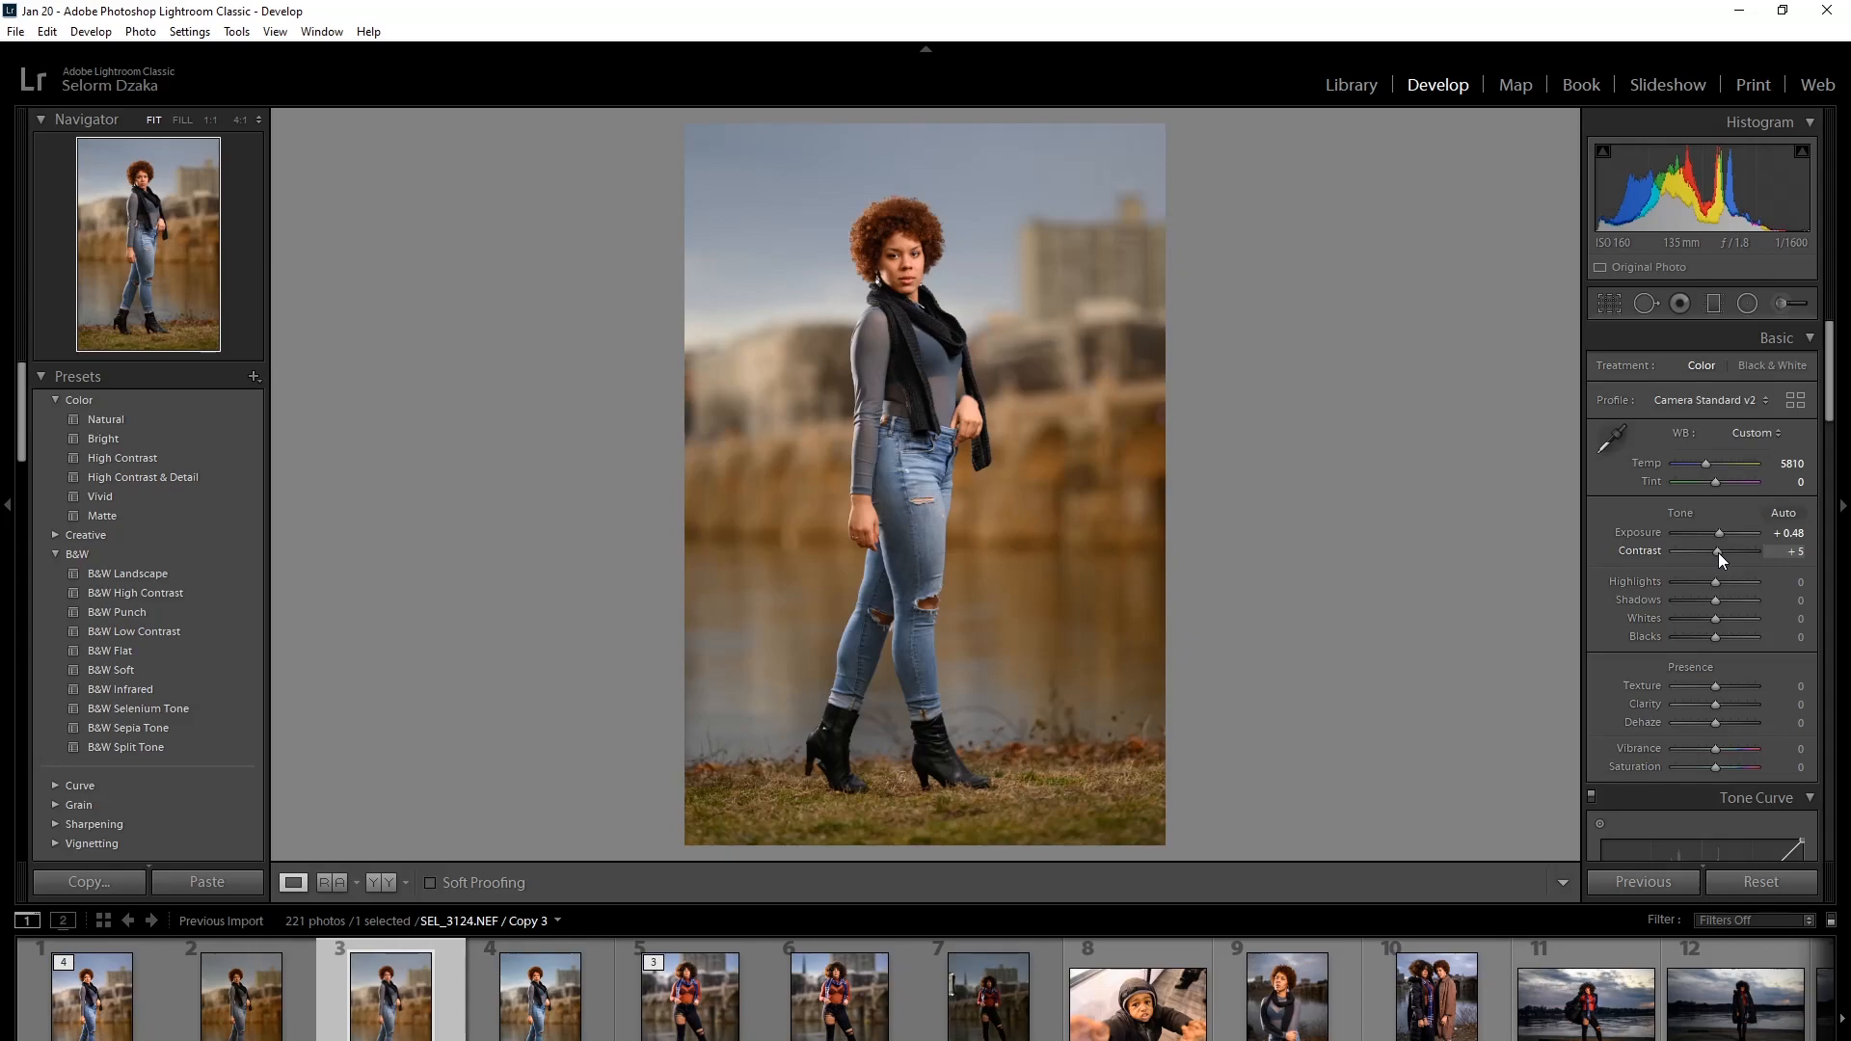
pyautogui.moveTo(1718, 553); pyautogui.dragTo(1720, 553)
pyautogui.moveTo(1720, 554); pyautogui.dragTo(1722, 553)
pyautogui.click(921, 330)
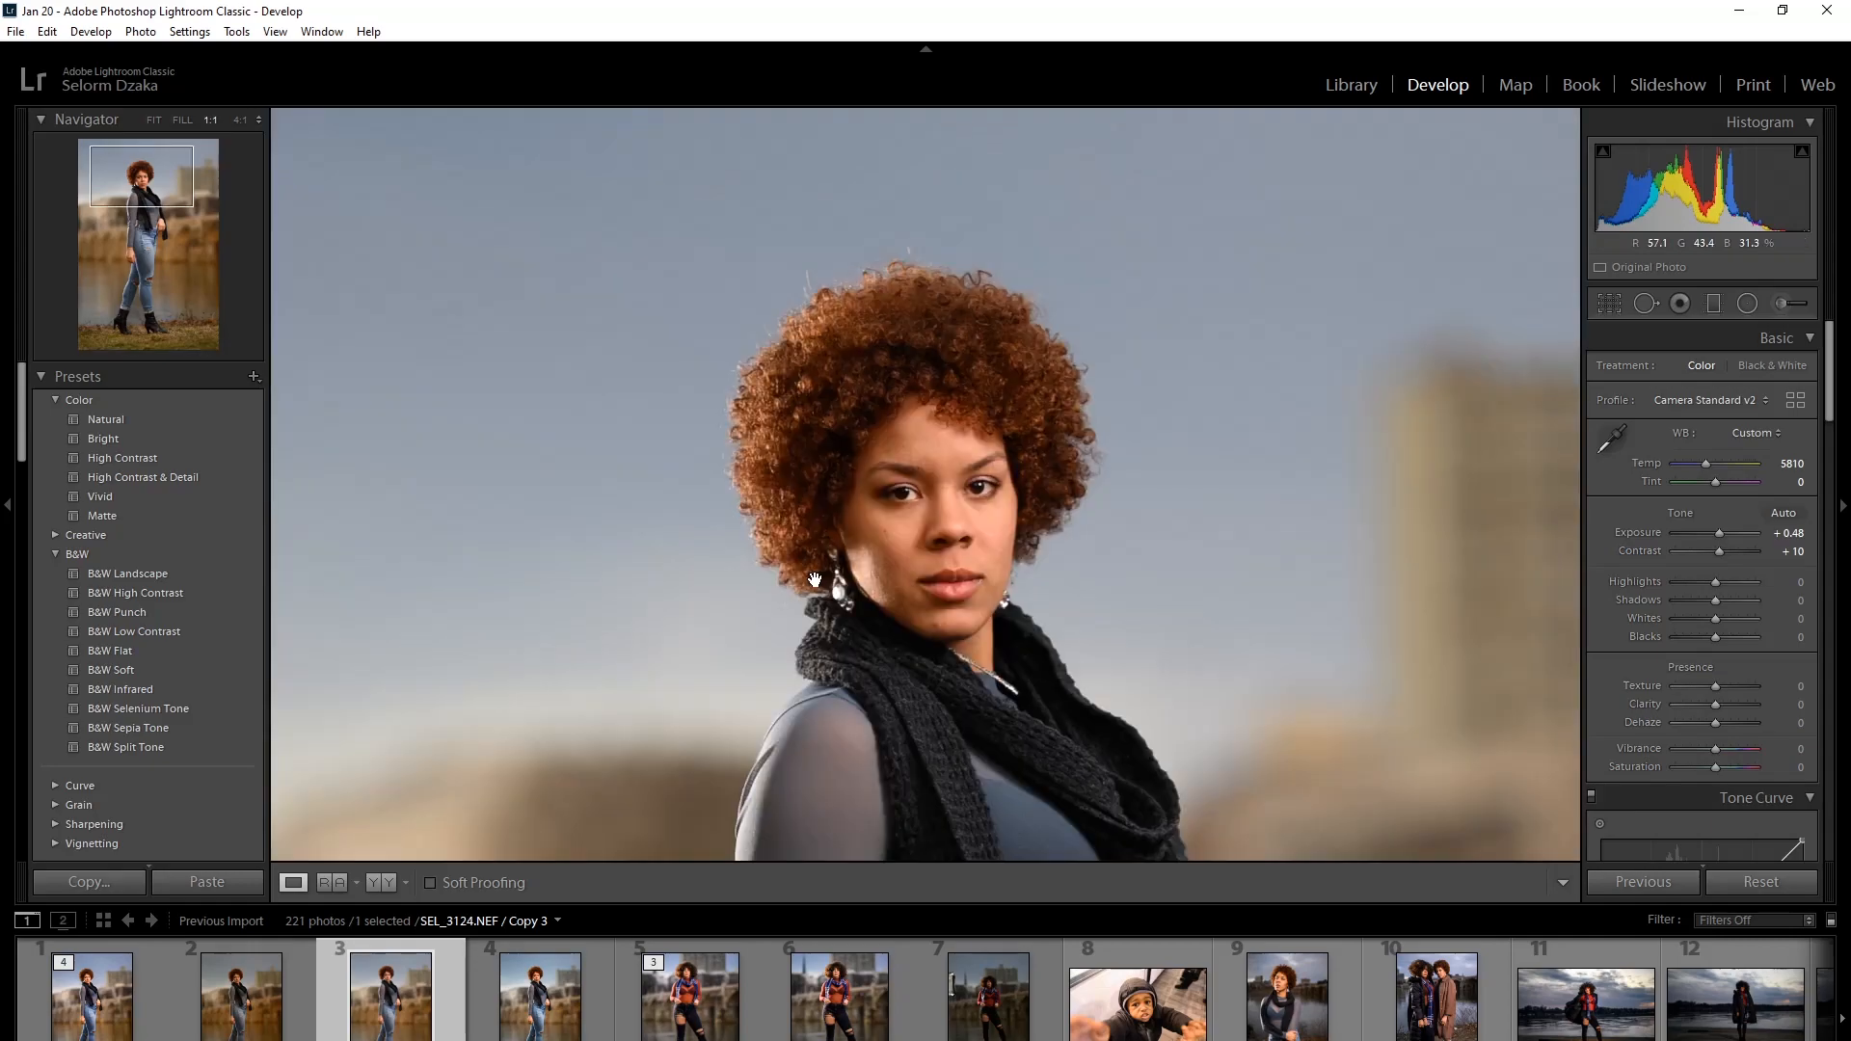
pyautogui.click(998, 793)
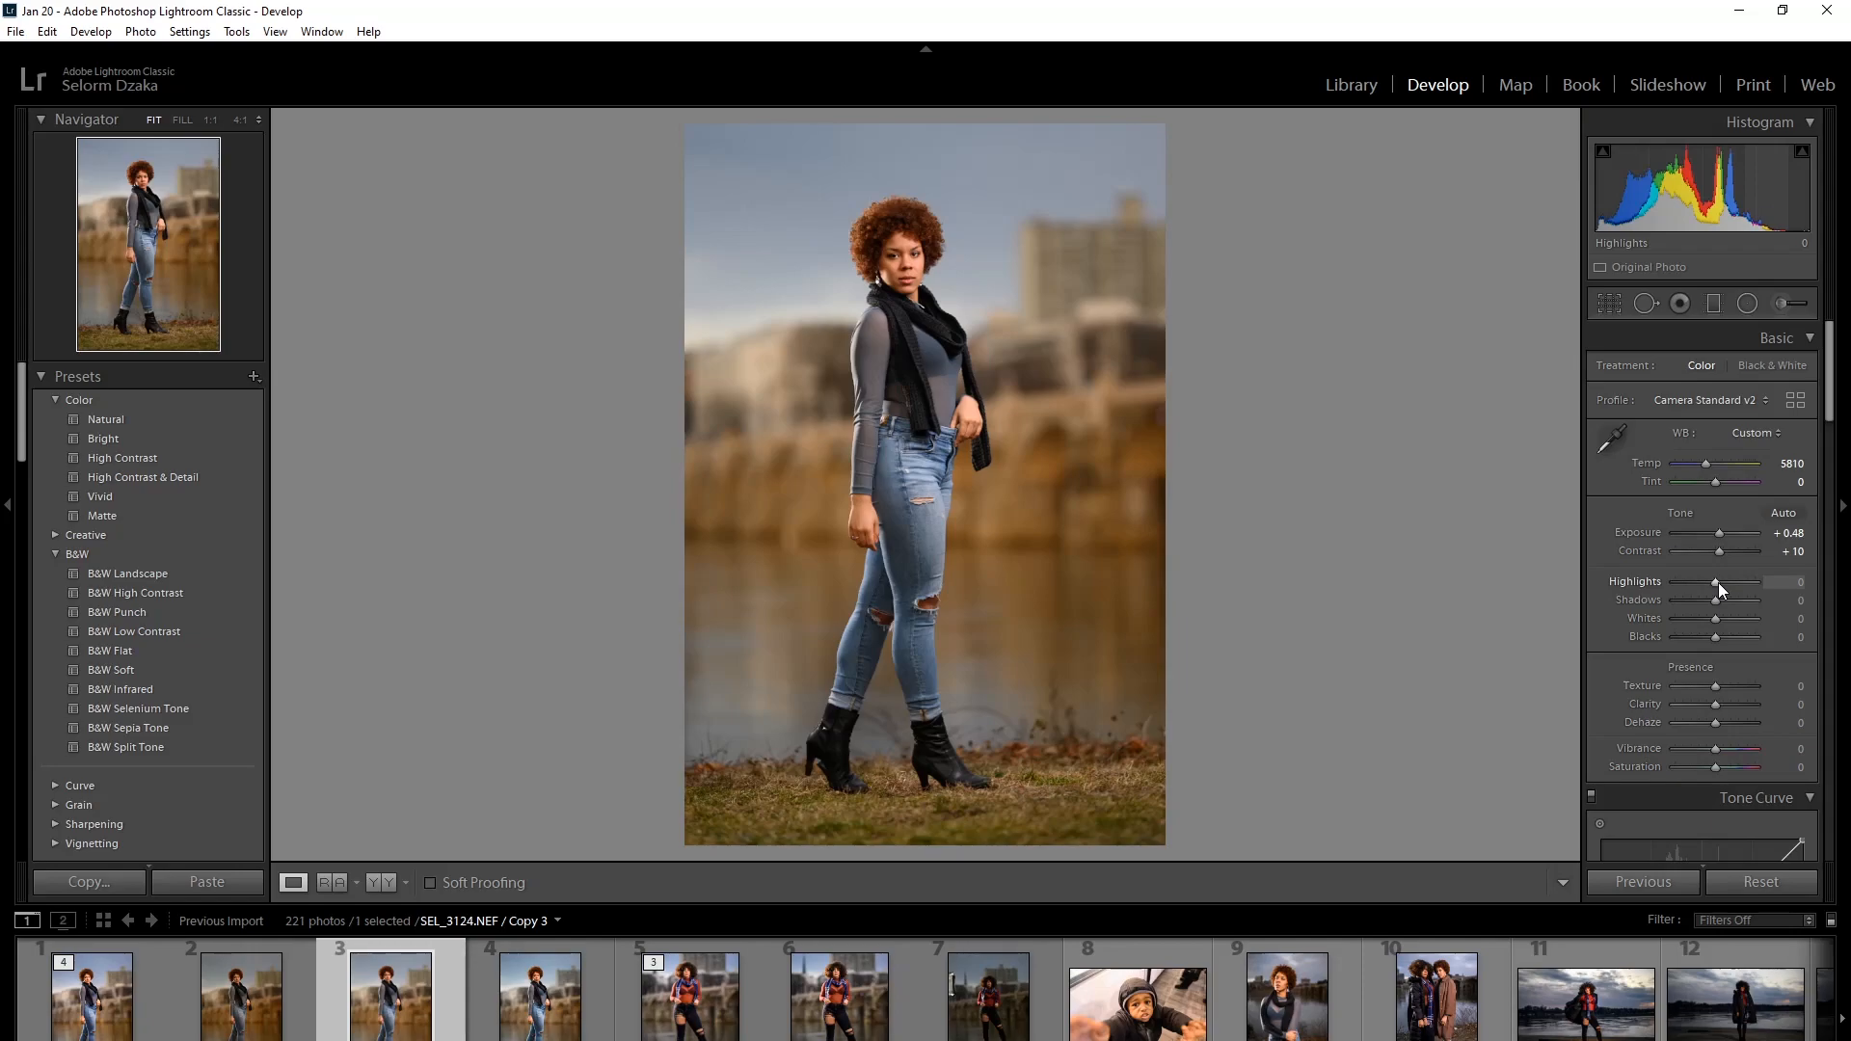
# Step: Lower the highlights to -33 and lift the shadows to +21
pyautogui.moveTo(1715, 582); pyautogui.dragTo(1662, 586)
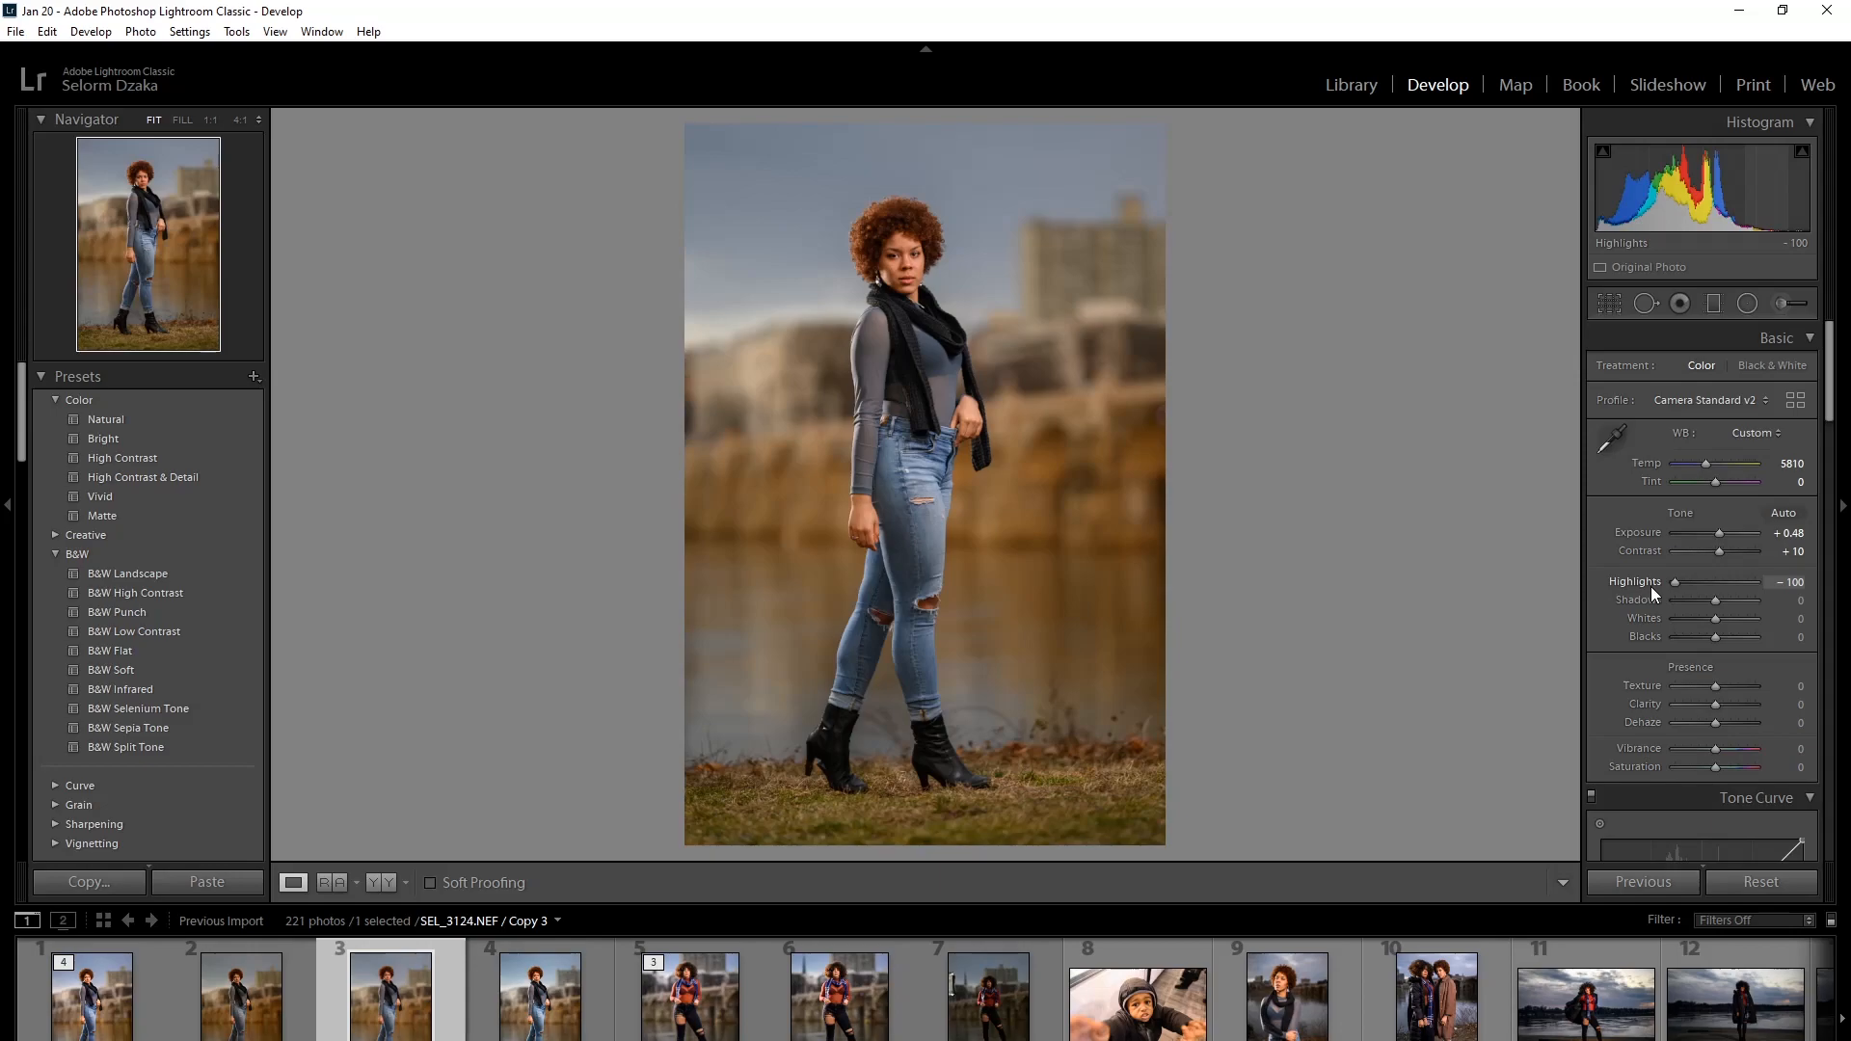
pyautogui.moveTo(1651, 588); pyautogui.dragTo(1701, 584)
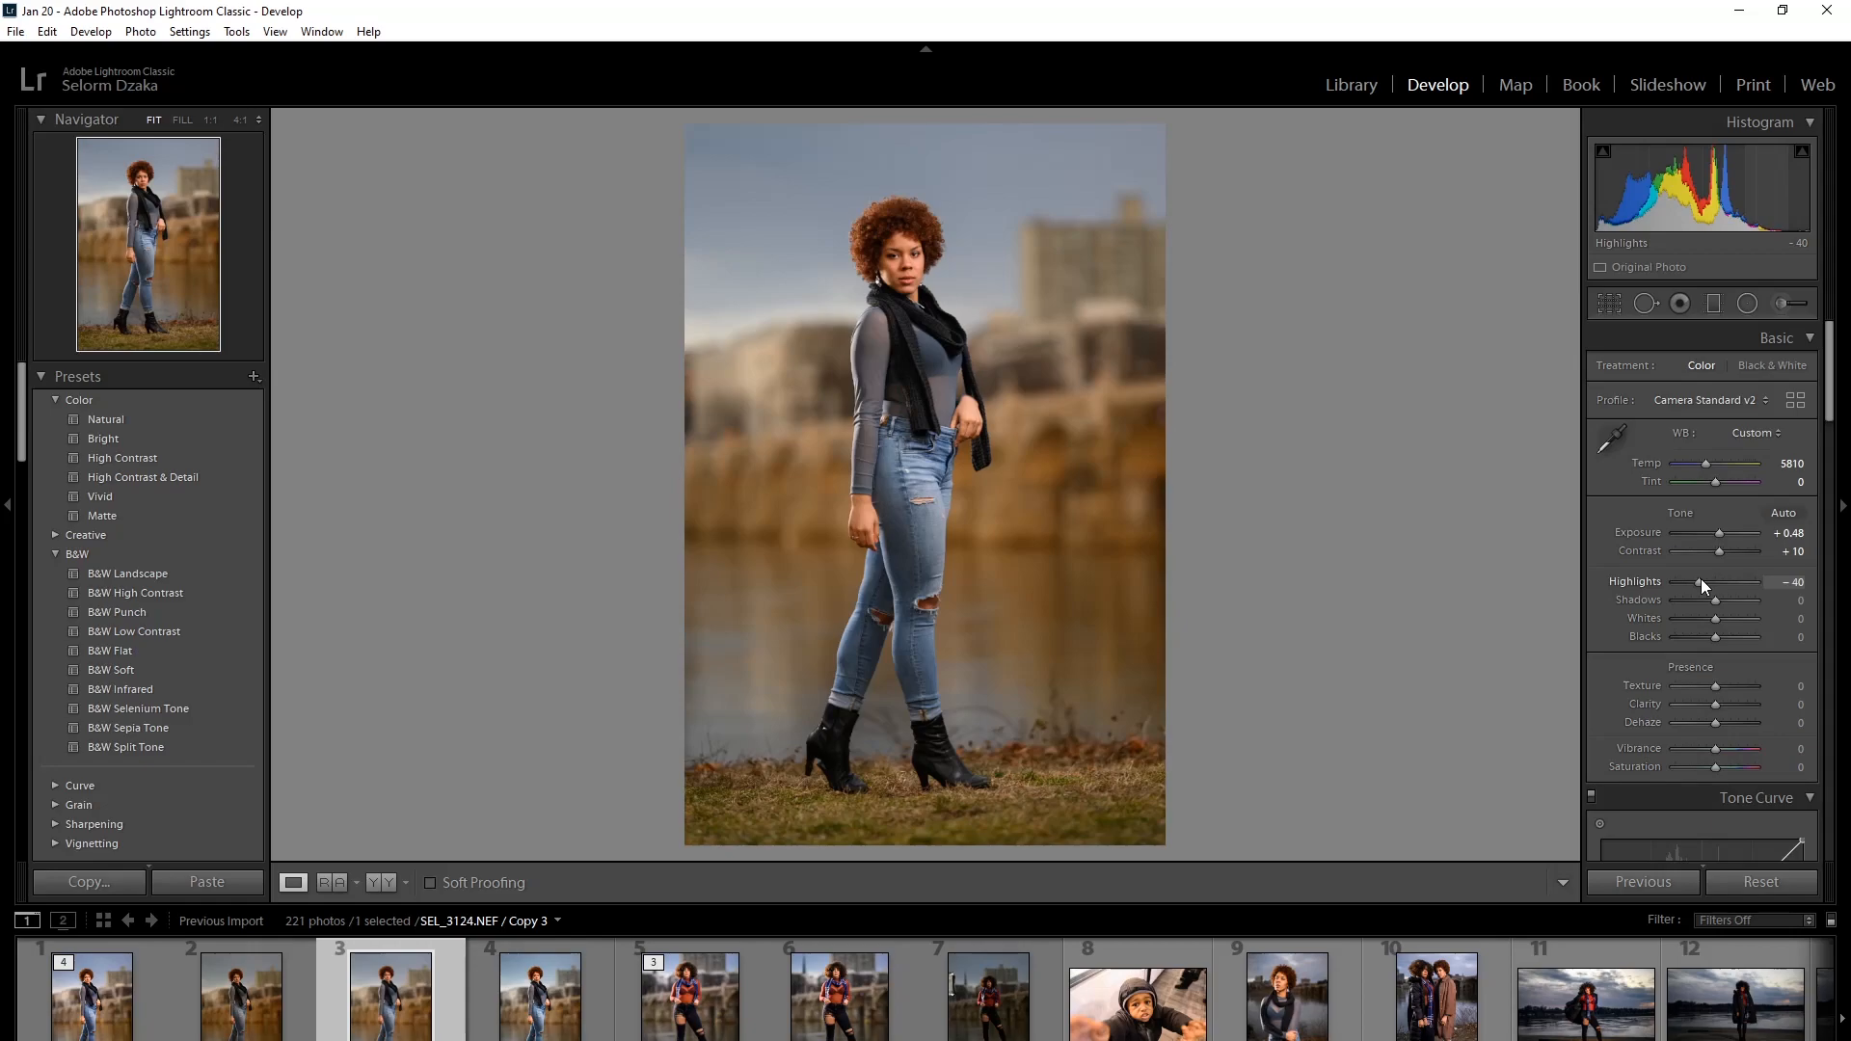
pyautogui.moveTo(1702, 581); pyautogui.dragTo(1704, 583)
pyautogui.moveTo(1715, 600); pyautogui.dragTo(1724, 599)
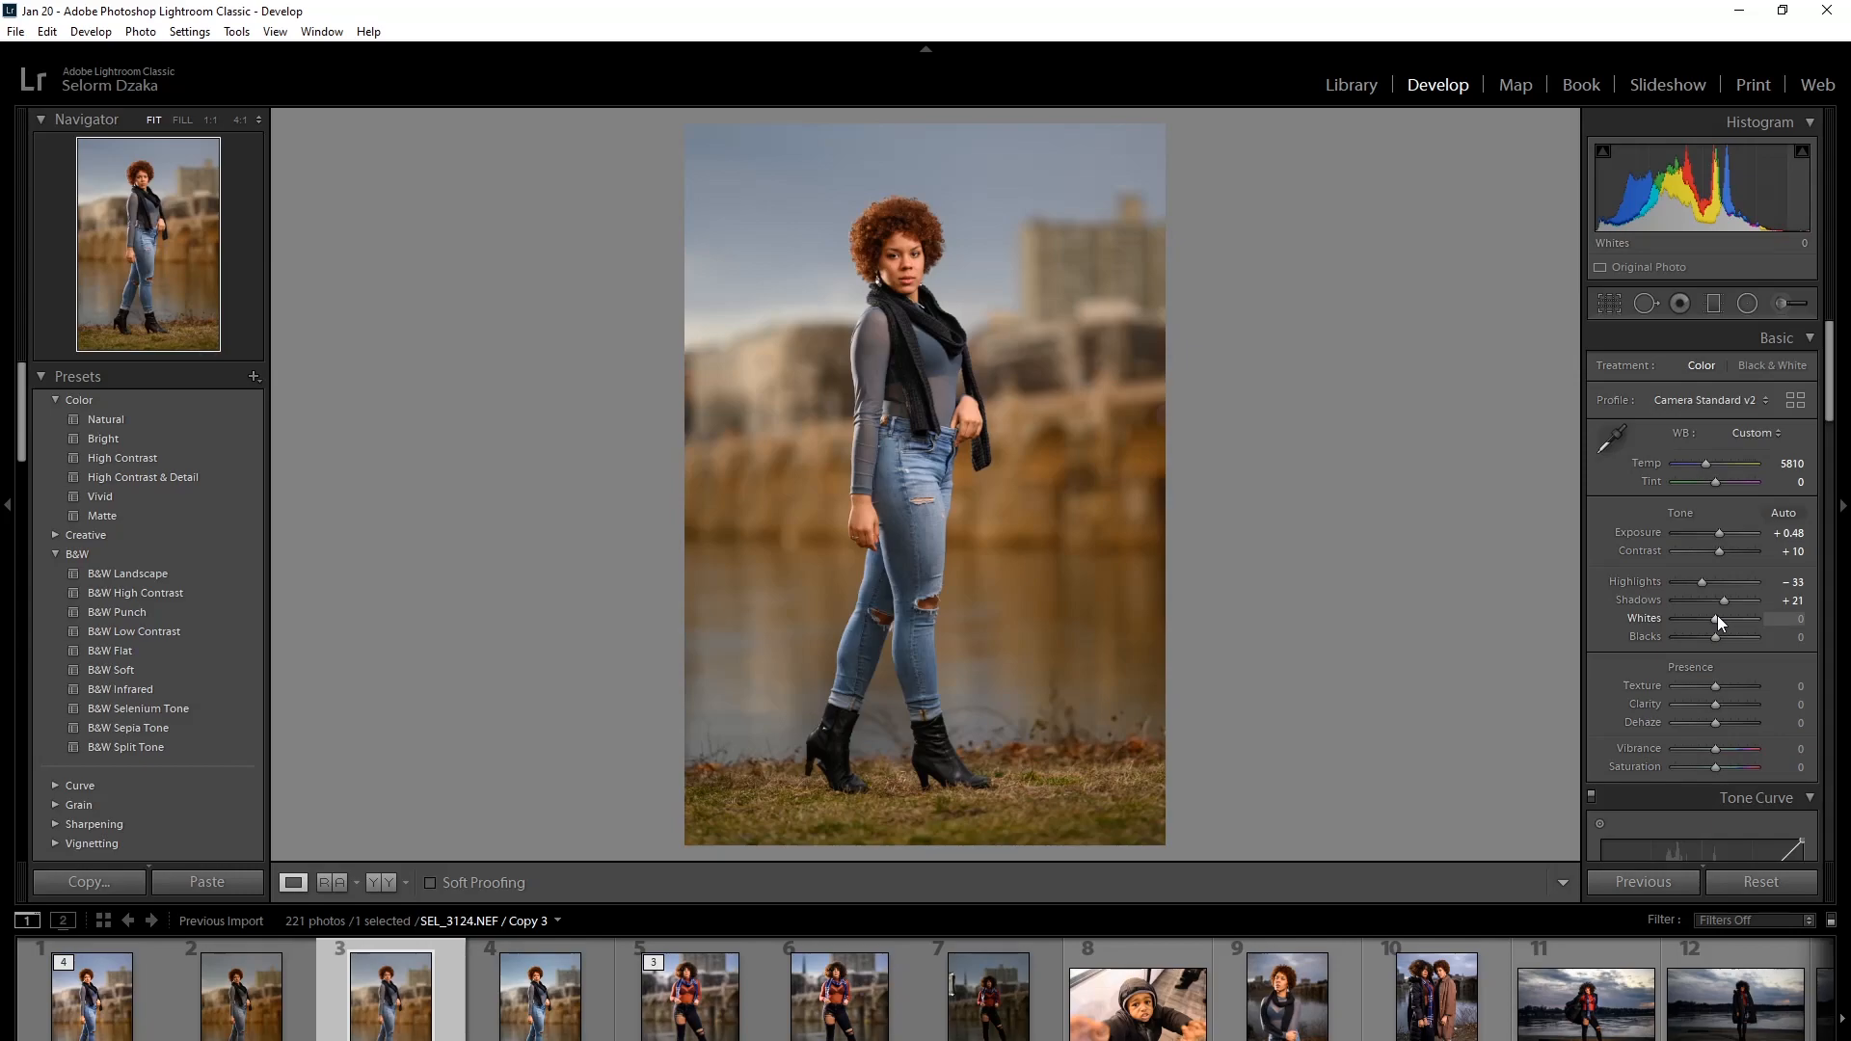
# Step: Set the whites to +21 and the blacks to -7, using the clipping preview as a check
pyautogui.moveTo(1716, 618); pyautogui.dragTo(1725, 618)
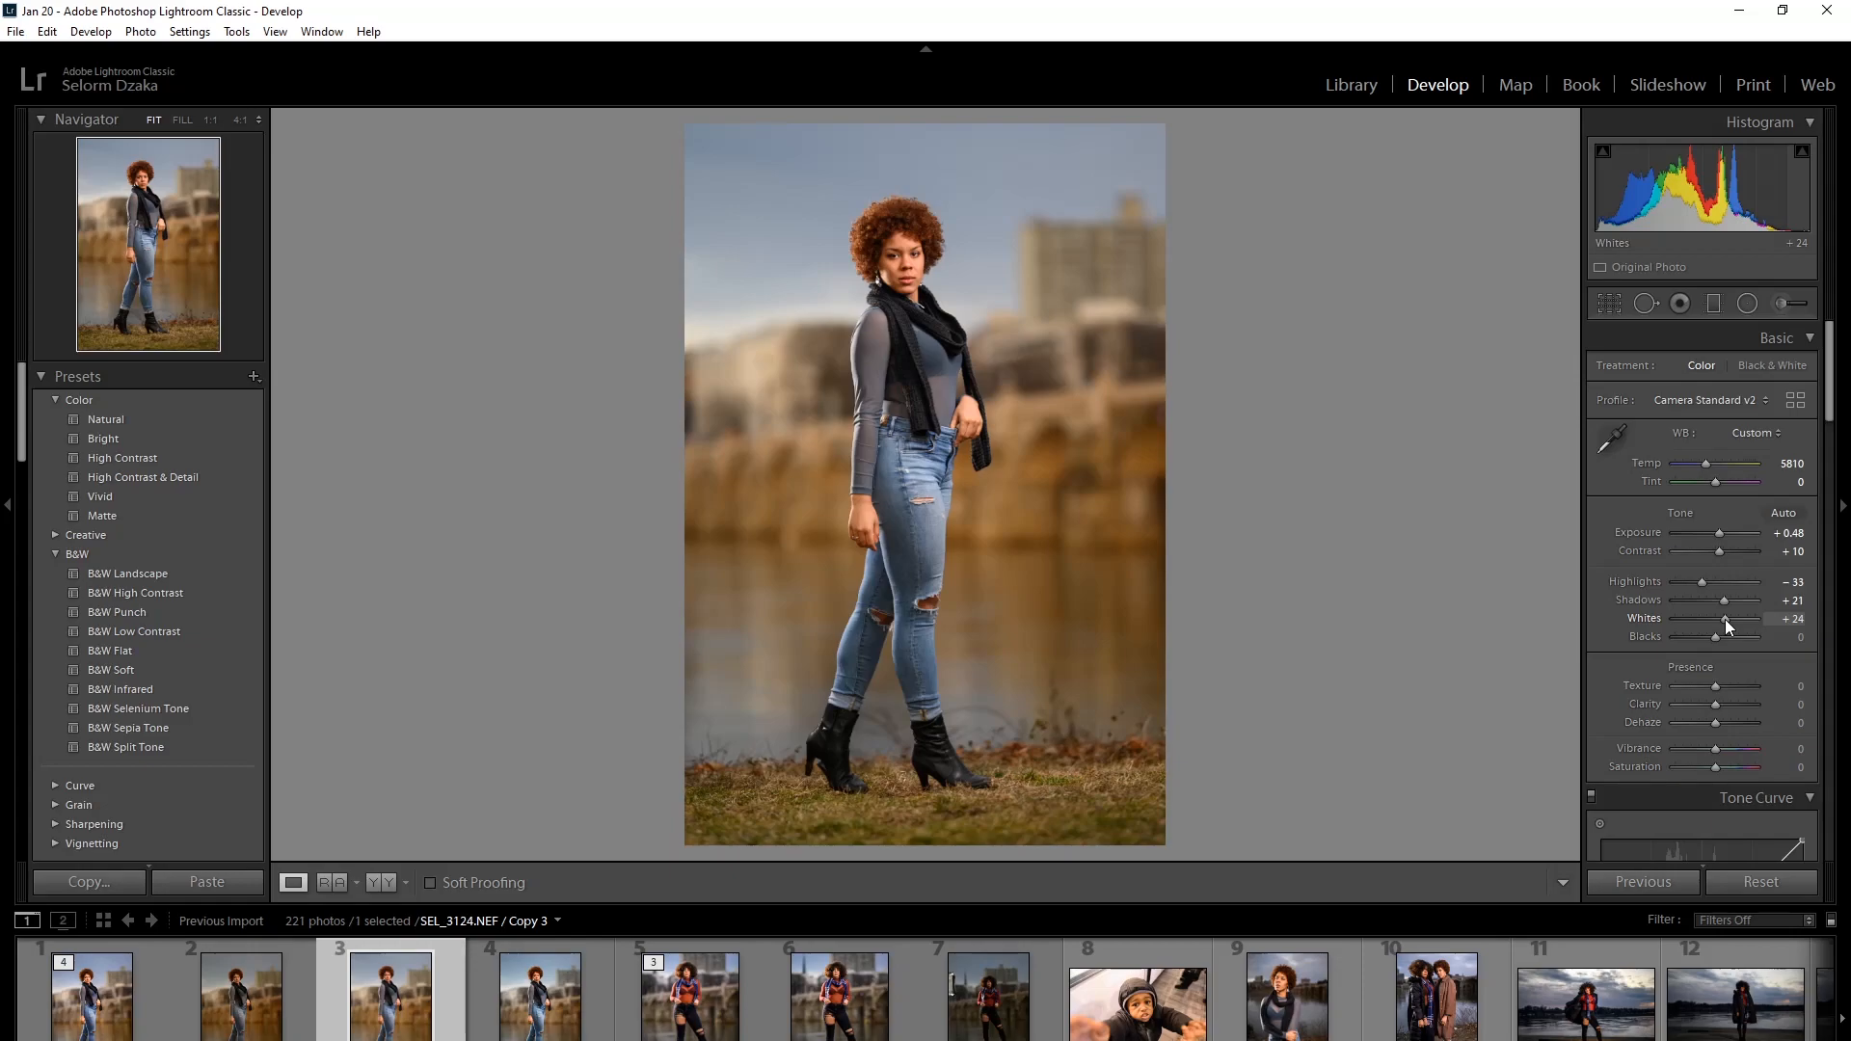
pyautogui.moveTo(1726, 619); pyautogui.dragTo(1723, 619)
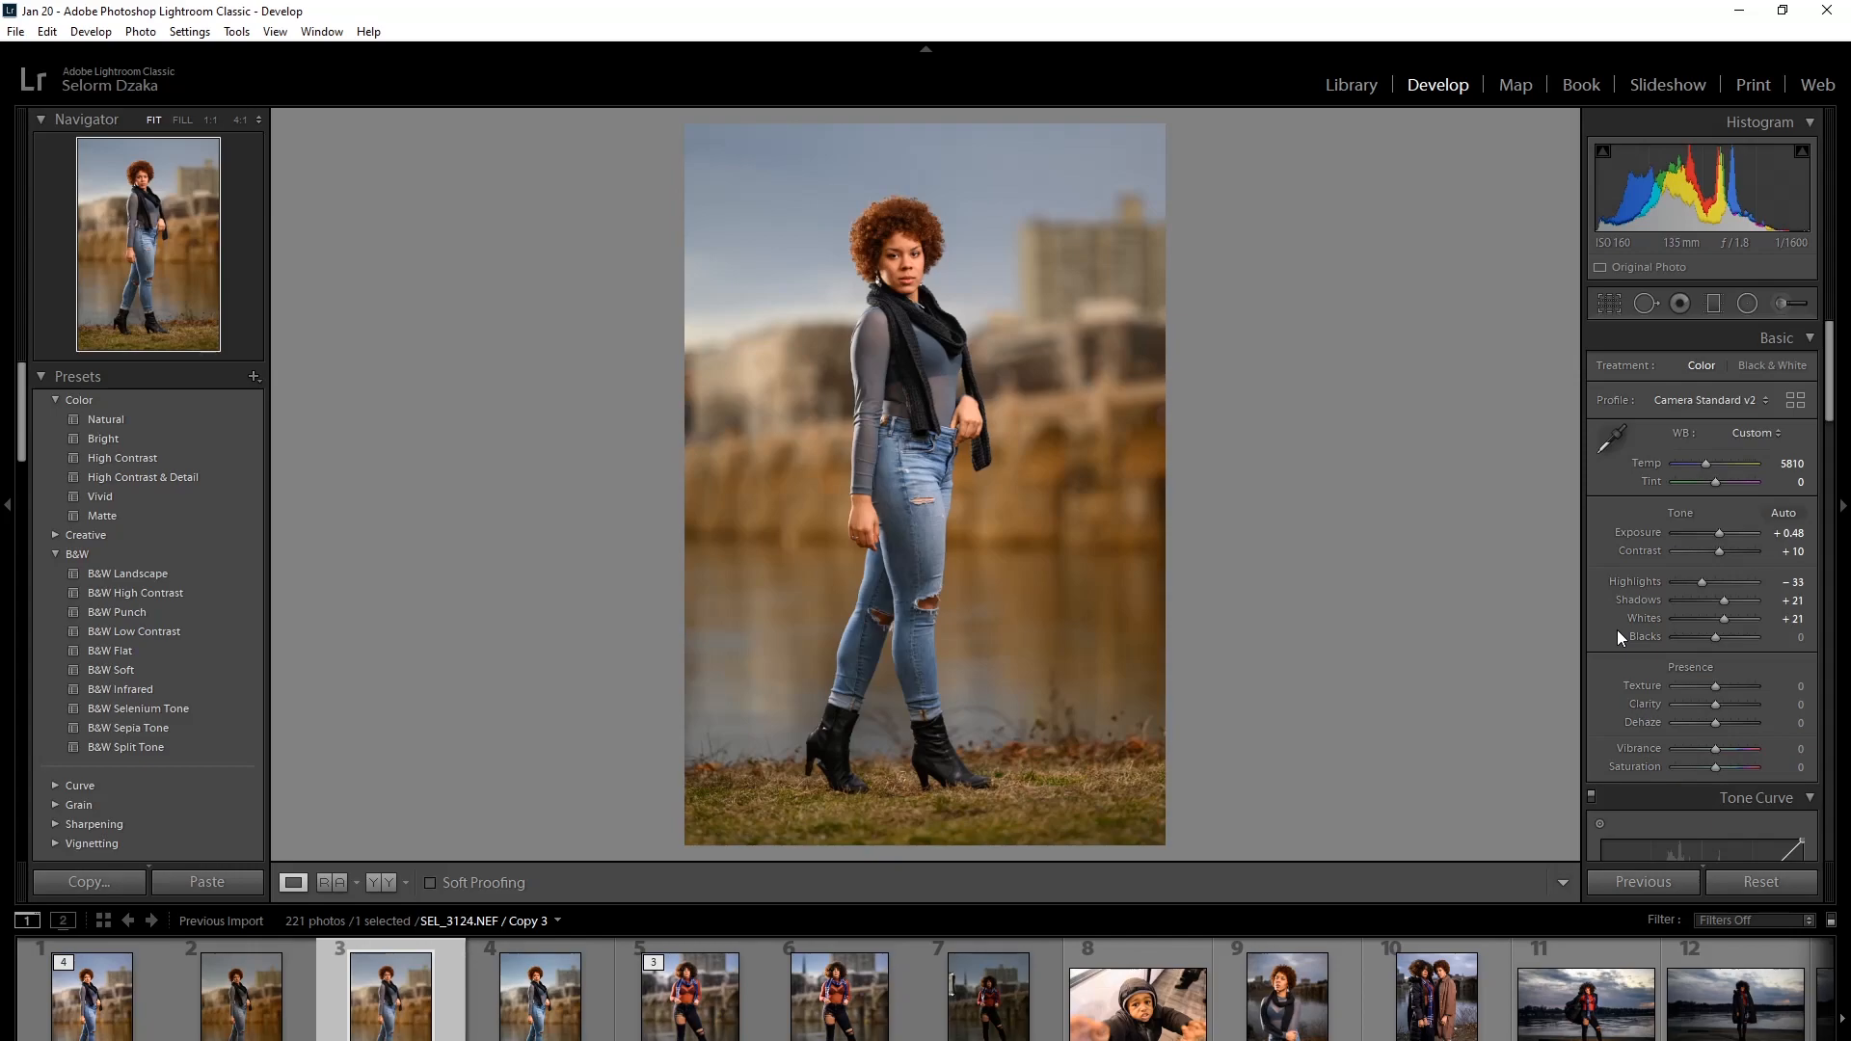
pyautogui.keyDown('alt'); pyautogui.click(1725, 622); pyautogui.keyUp('alt')
pyautogui.keyDown('alt'); pyautogui.click(1715, 638); pyautogui.keyUp('alt')
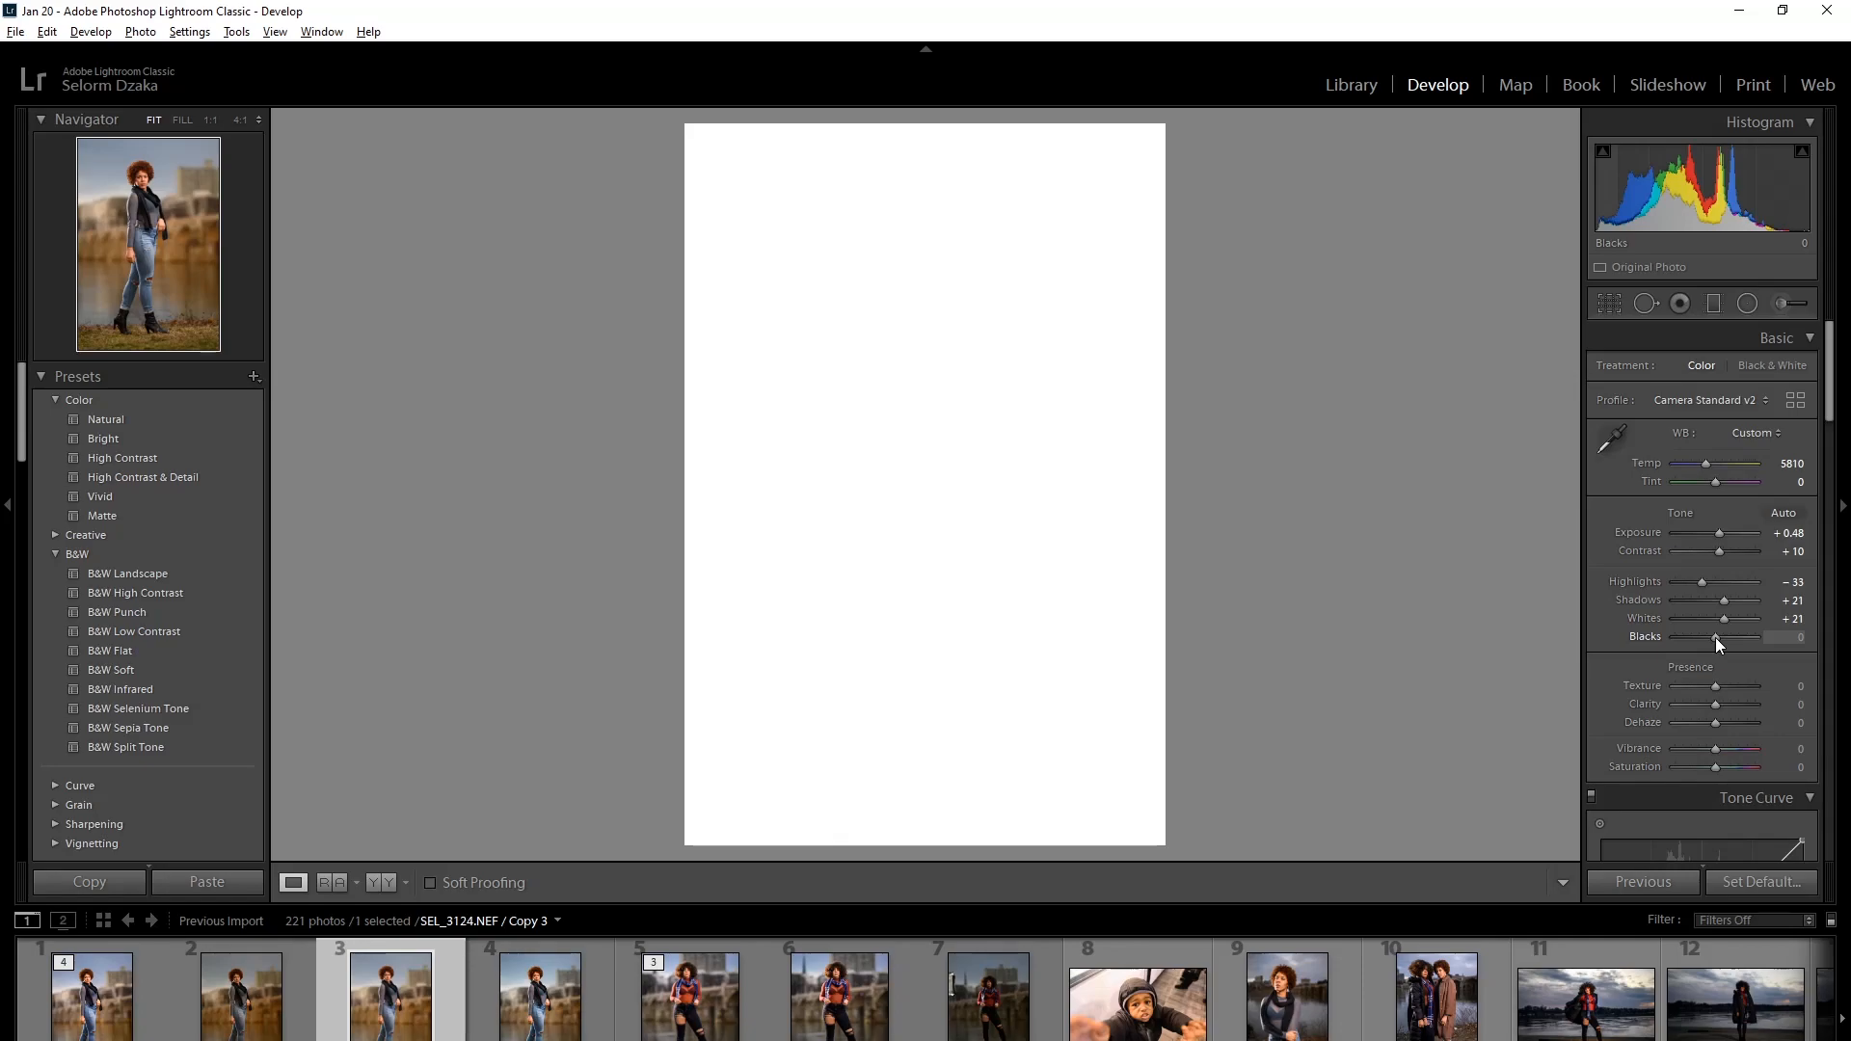
pyautogui.moveTo(1716, 637); pyautogui.dragTo(1713, 644)
pyautogui.moveTo(1712, 644); pyautogui.dragTo(1712, 644)
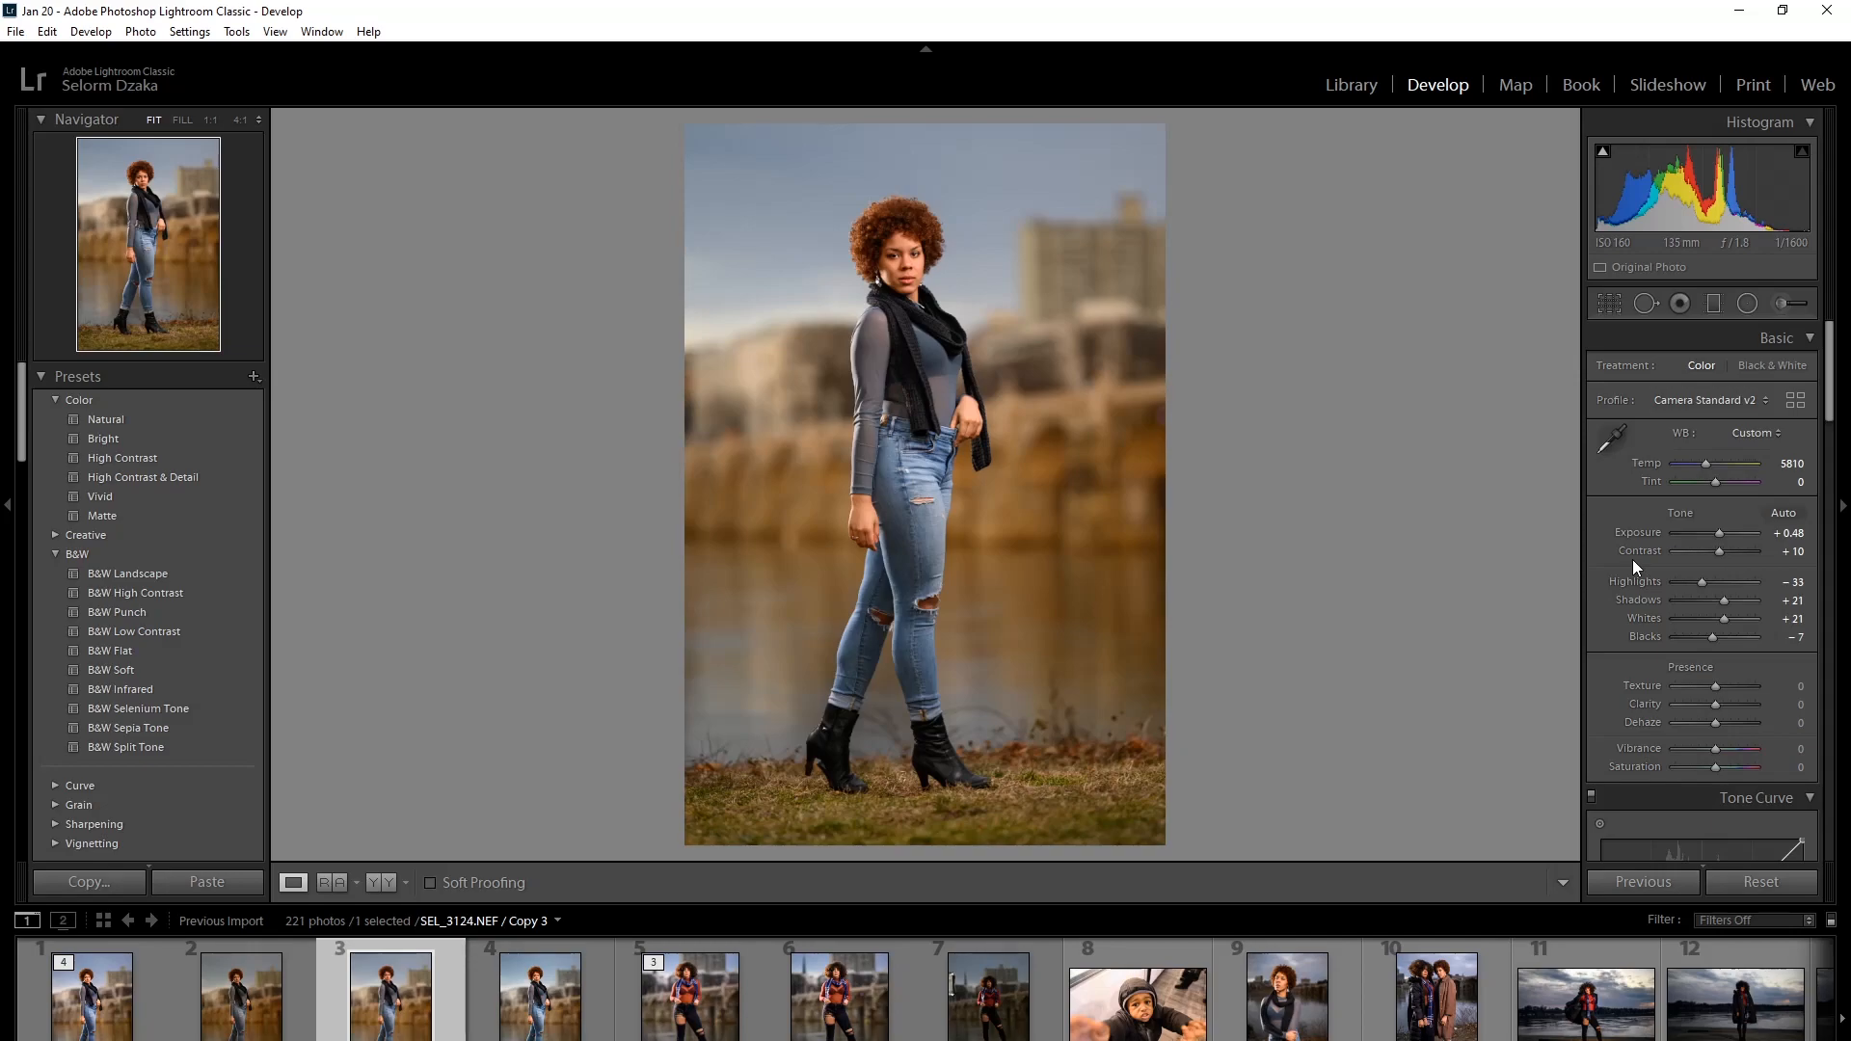
# Step: Reduce the saturation of the yellow color range to -80
pyautogui.scroll(-3, 1633, 559)
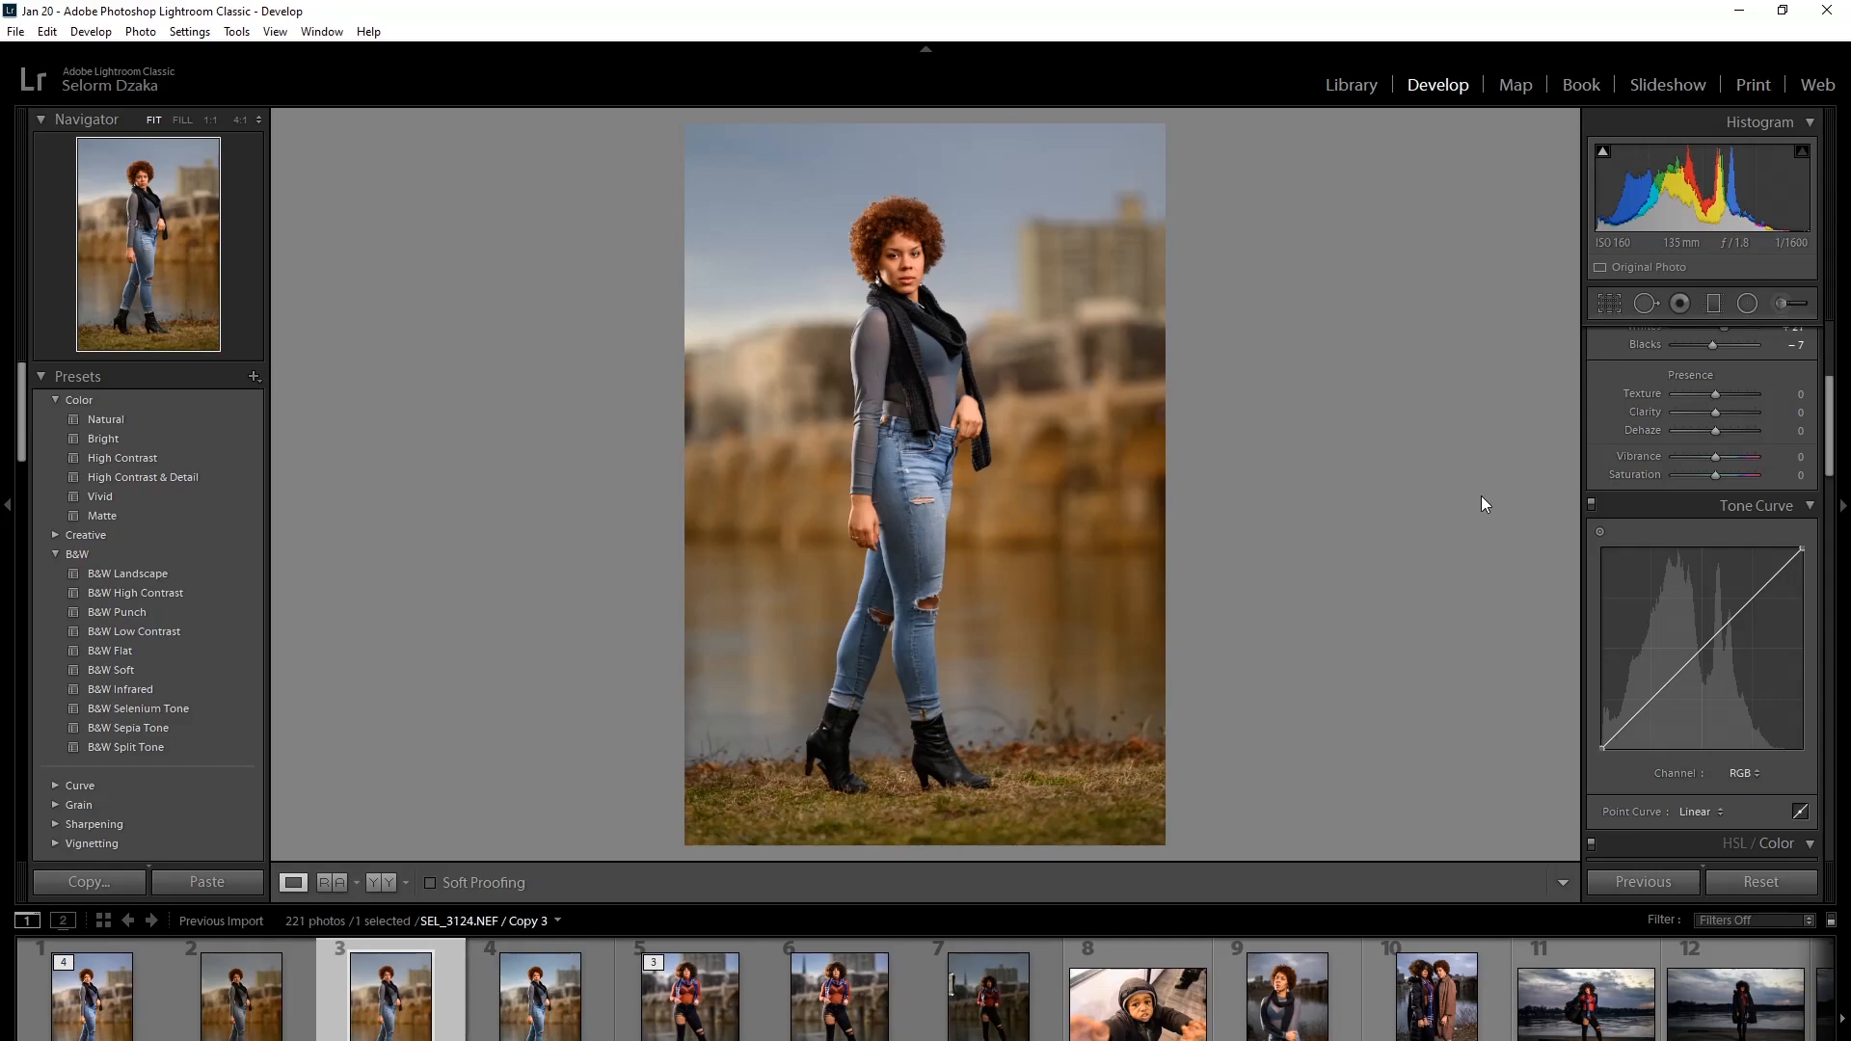
pyautogui.scroll(-5, 1704, 507)
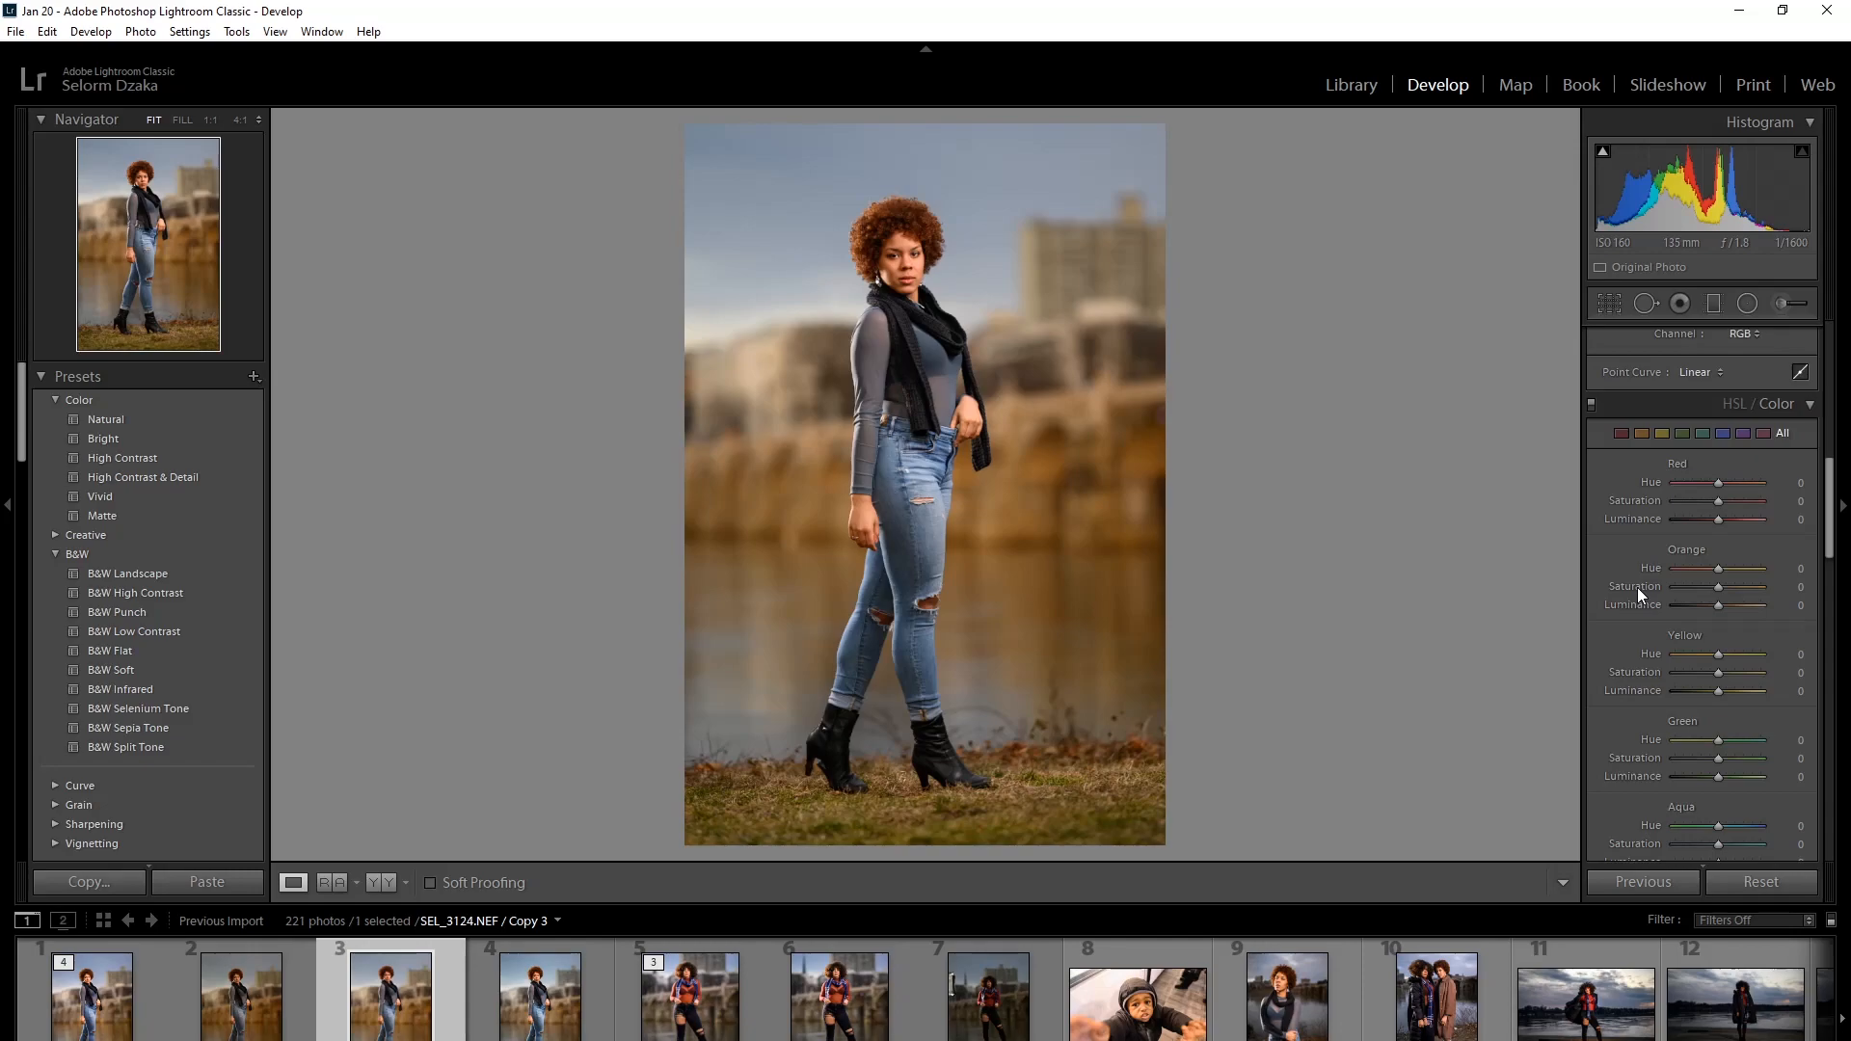
pyautogui.moveTo(1718, 672); pyautogui.dragTo(1695, 667)
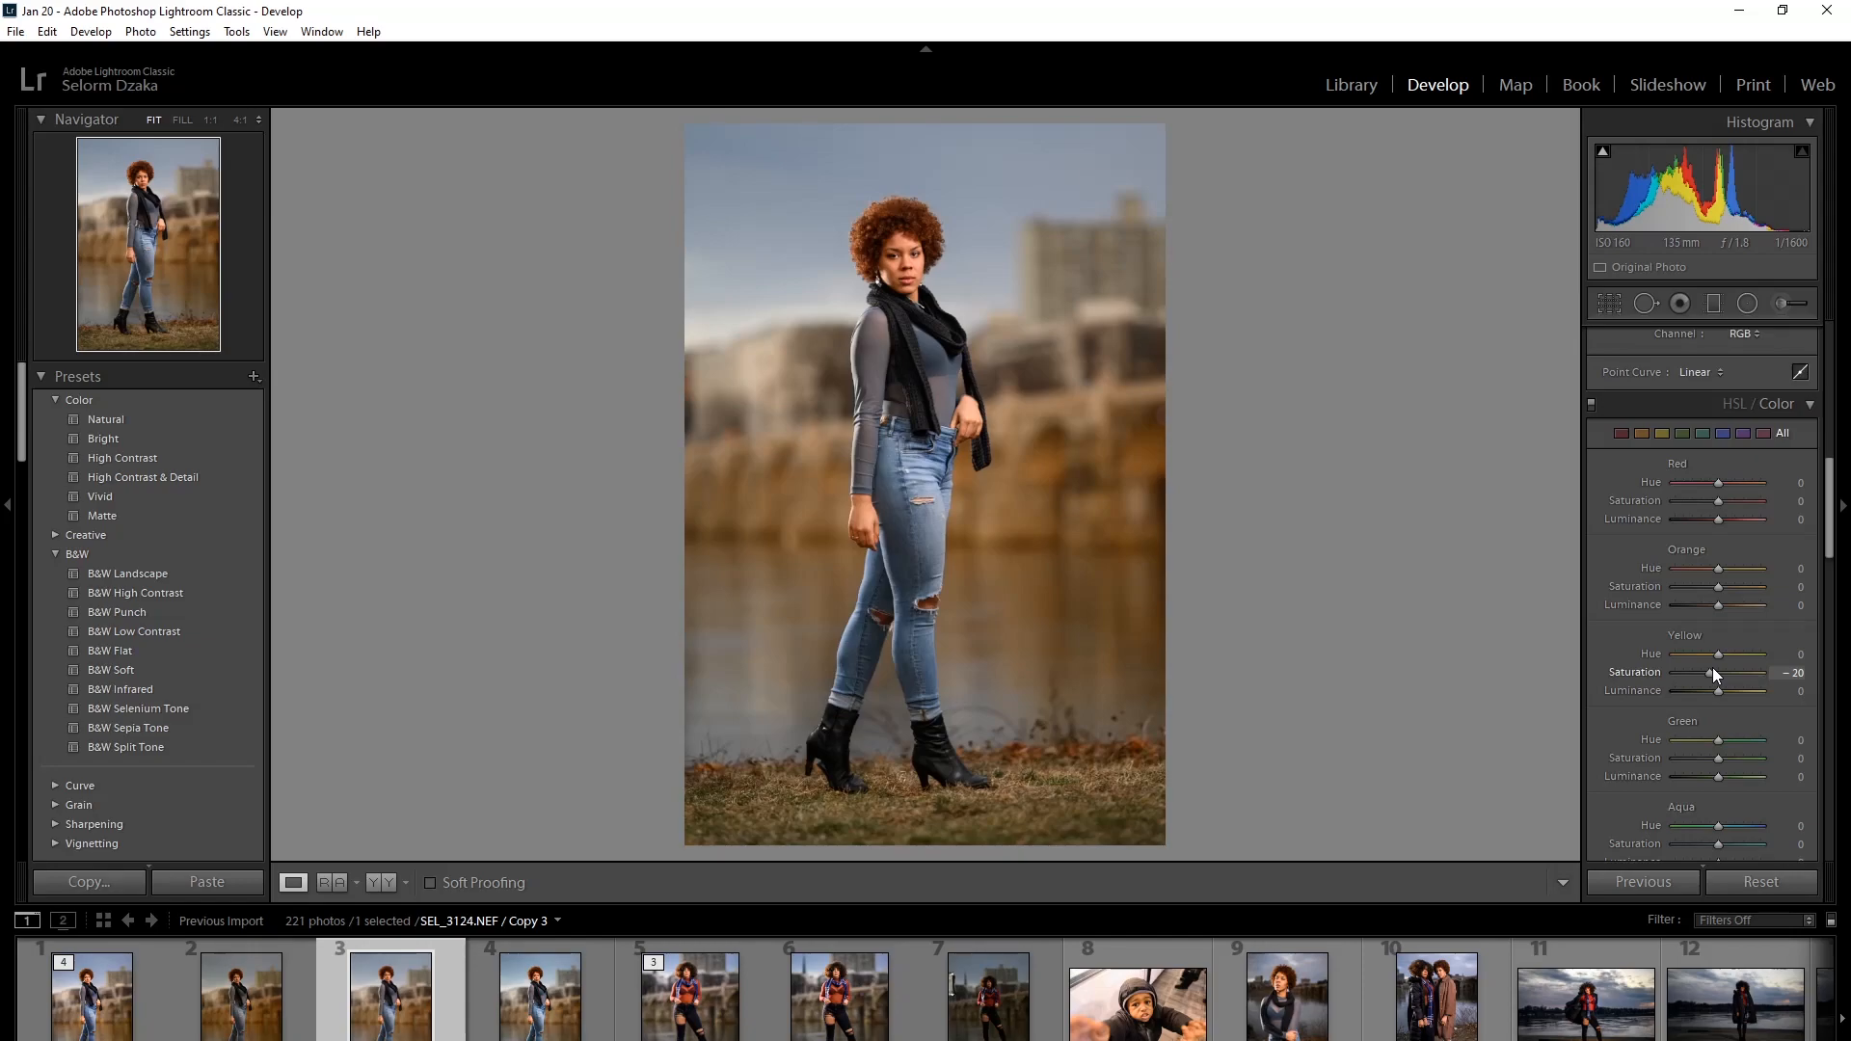
pyautogui.moveTo(1712, 672); pyautogui.dragTo(1682, 672)
# Step: Set the sharpening masking to 94 using the mask preview, and raise the sharpening amount to 88
pyautogui.moveTo(1831, 492); pyautogui.dragTo(1833, 514)
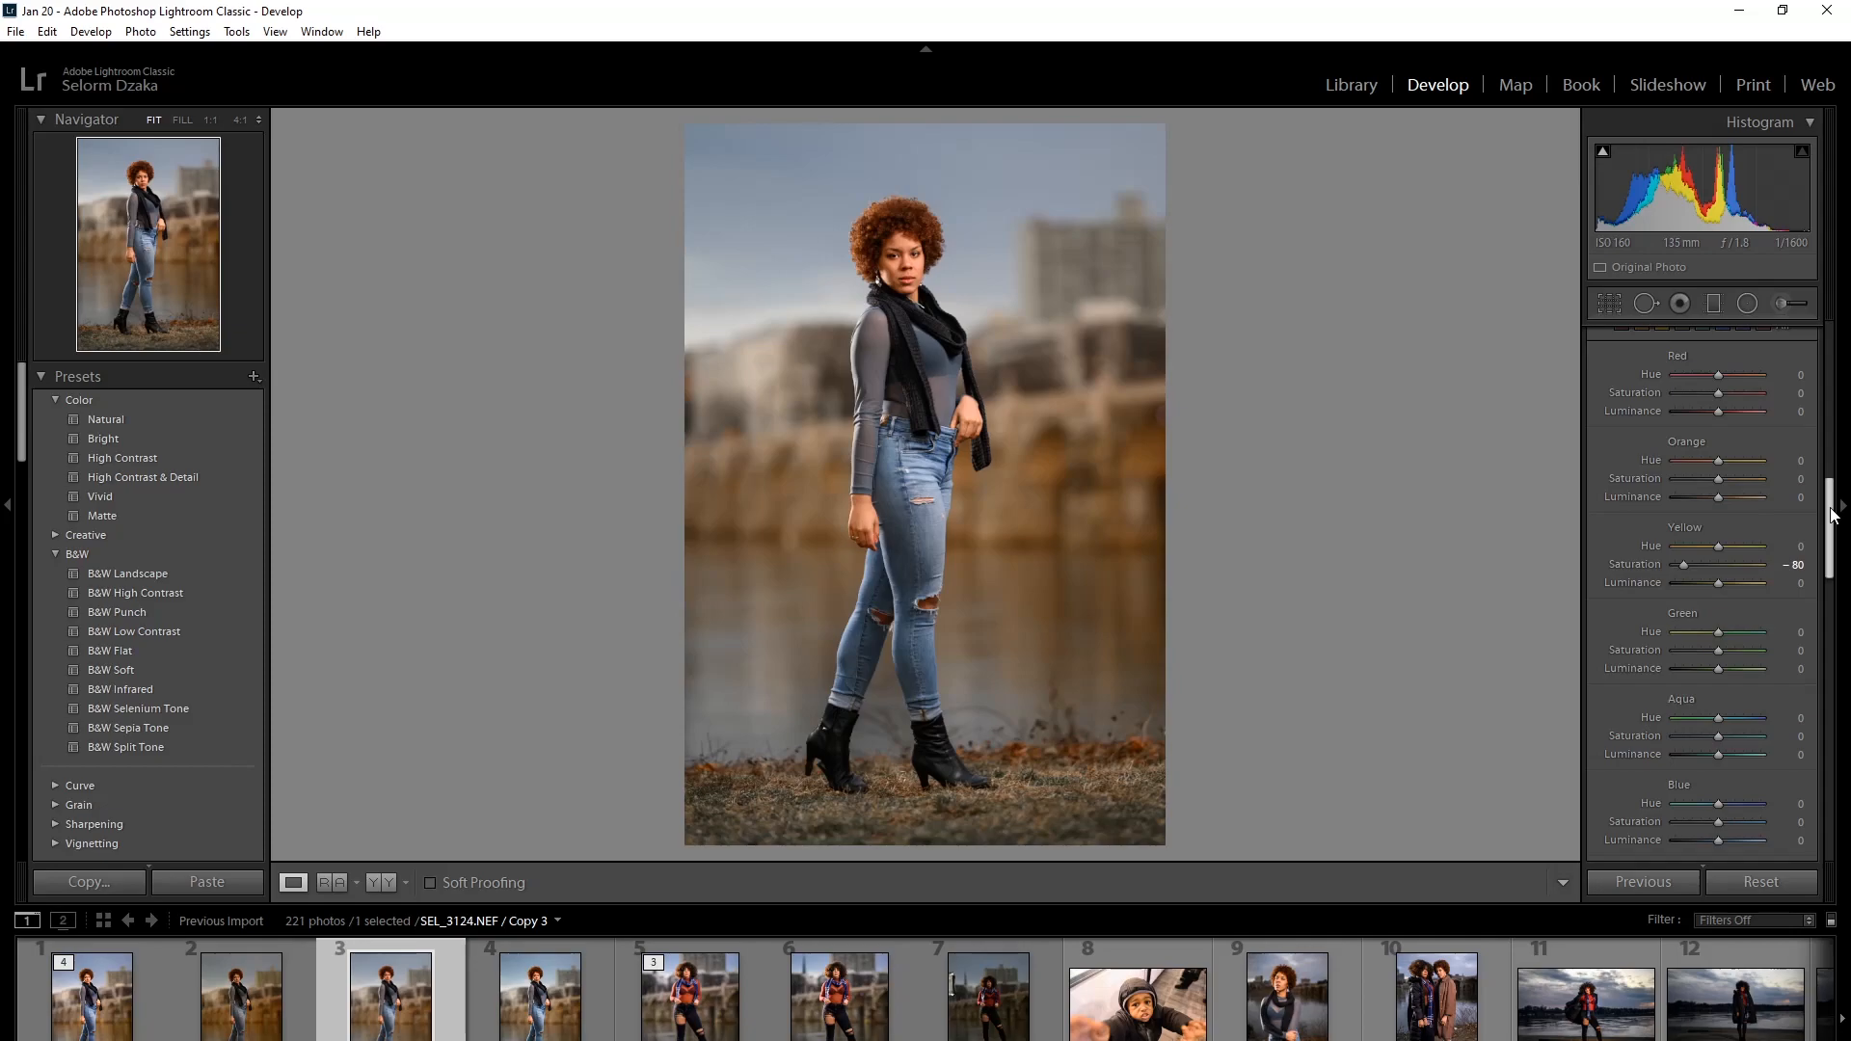
pyautogui.moveTo(1833, 516); pyautogui.dragTo(1832, 684)
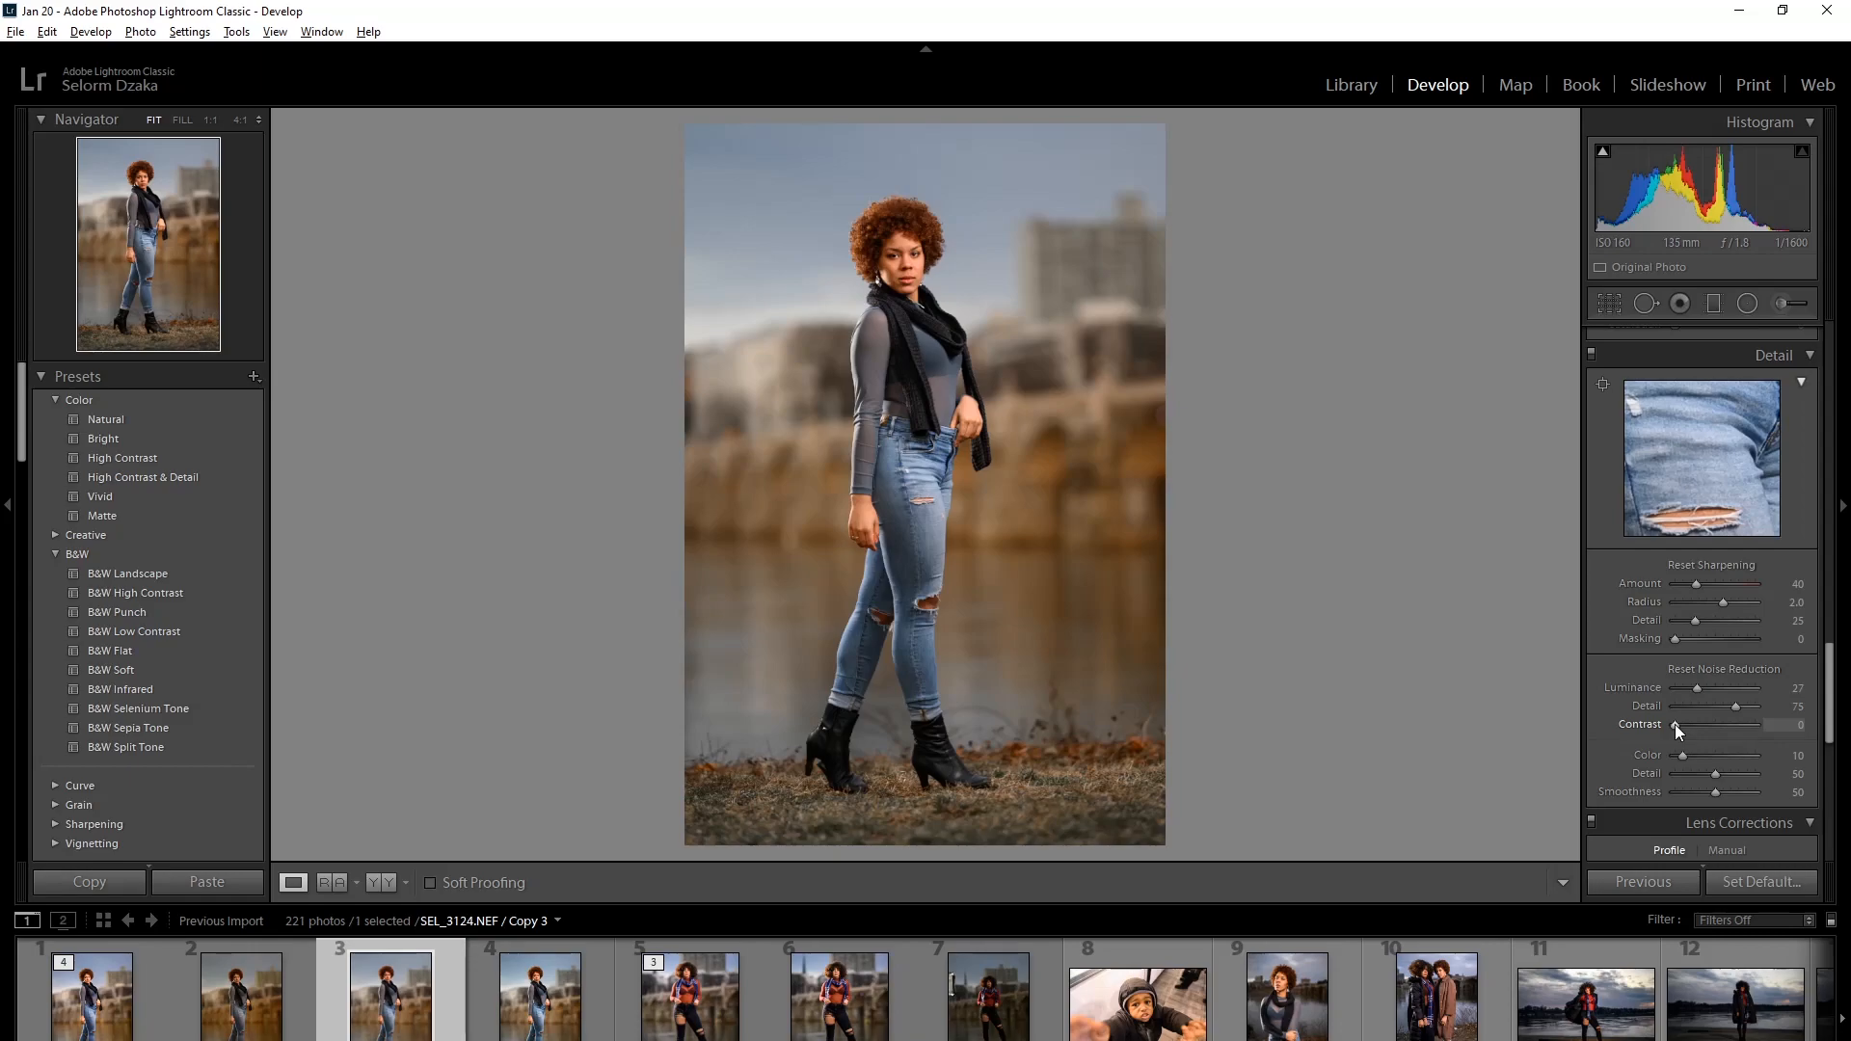
pyautogui.keyDown('alt'); pyautogui.click(1675, 638); pyautogui.keyUp('alt')
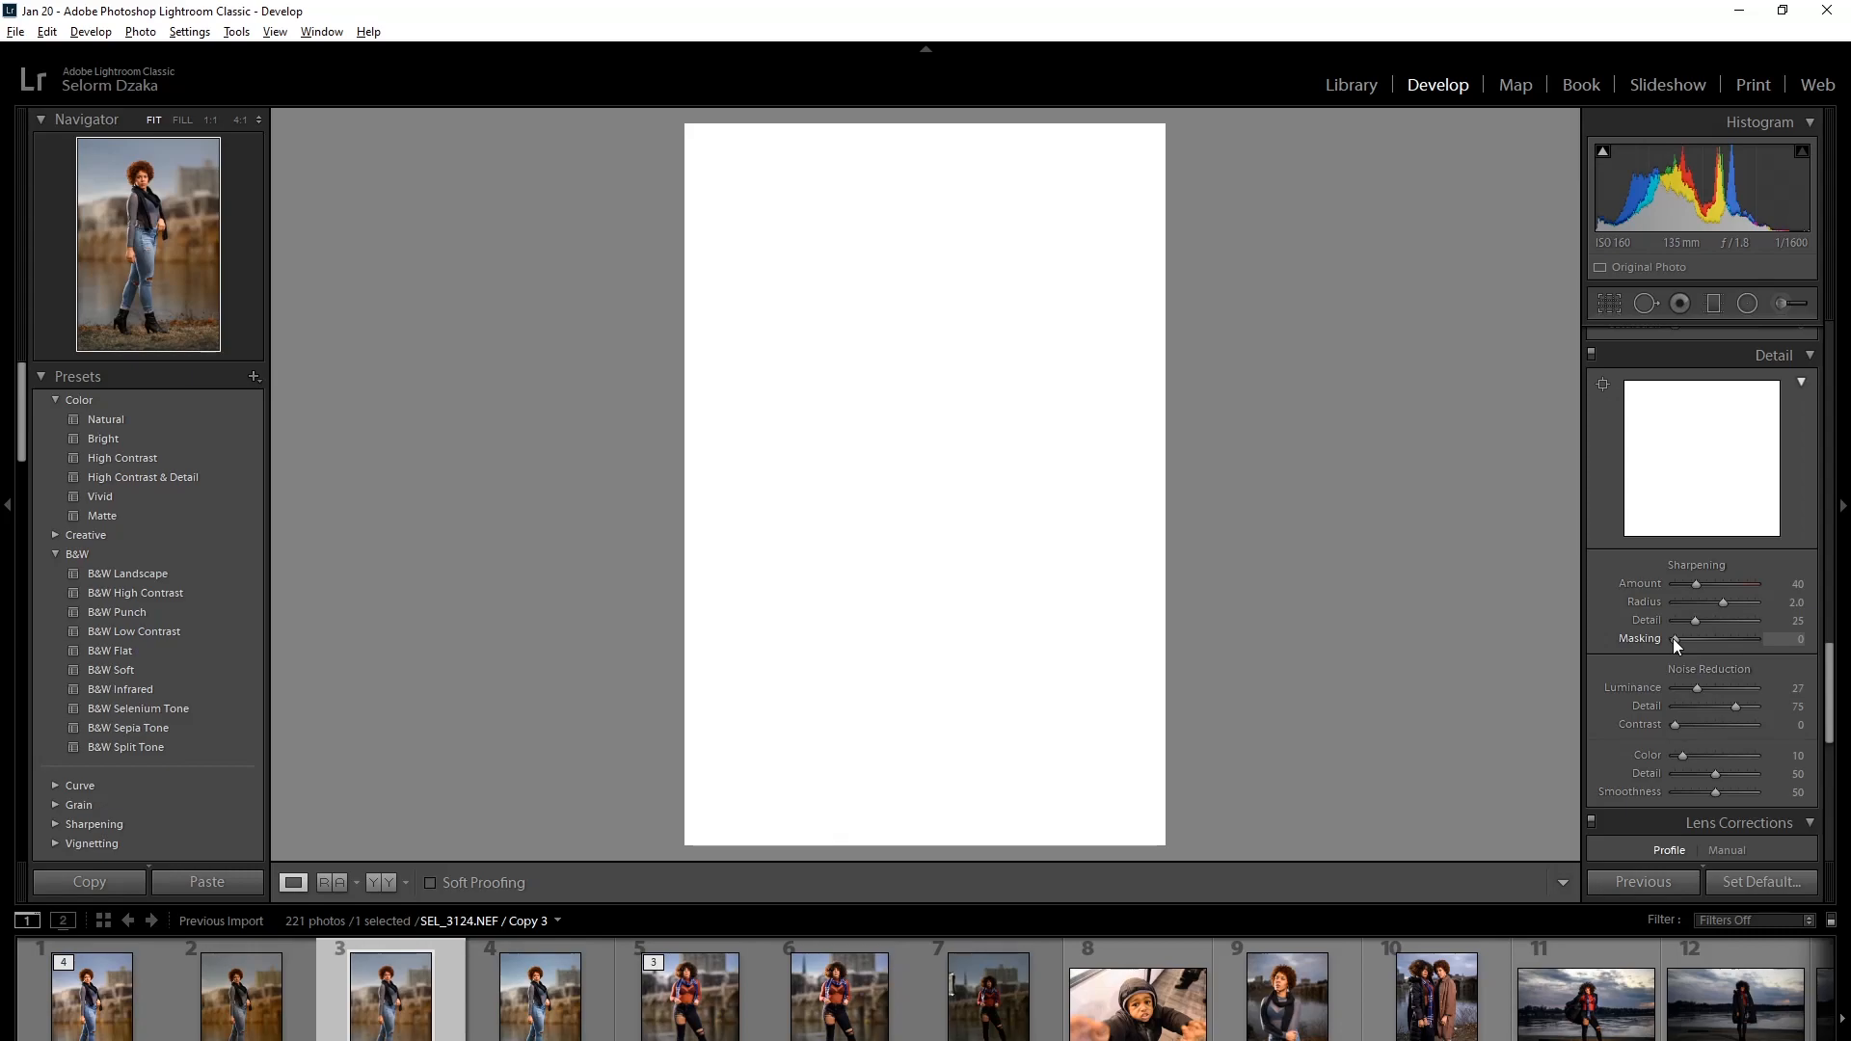
pyautogui.moveTo(1677, 642); pyautogui.dragTo(1682, 643)
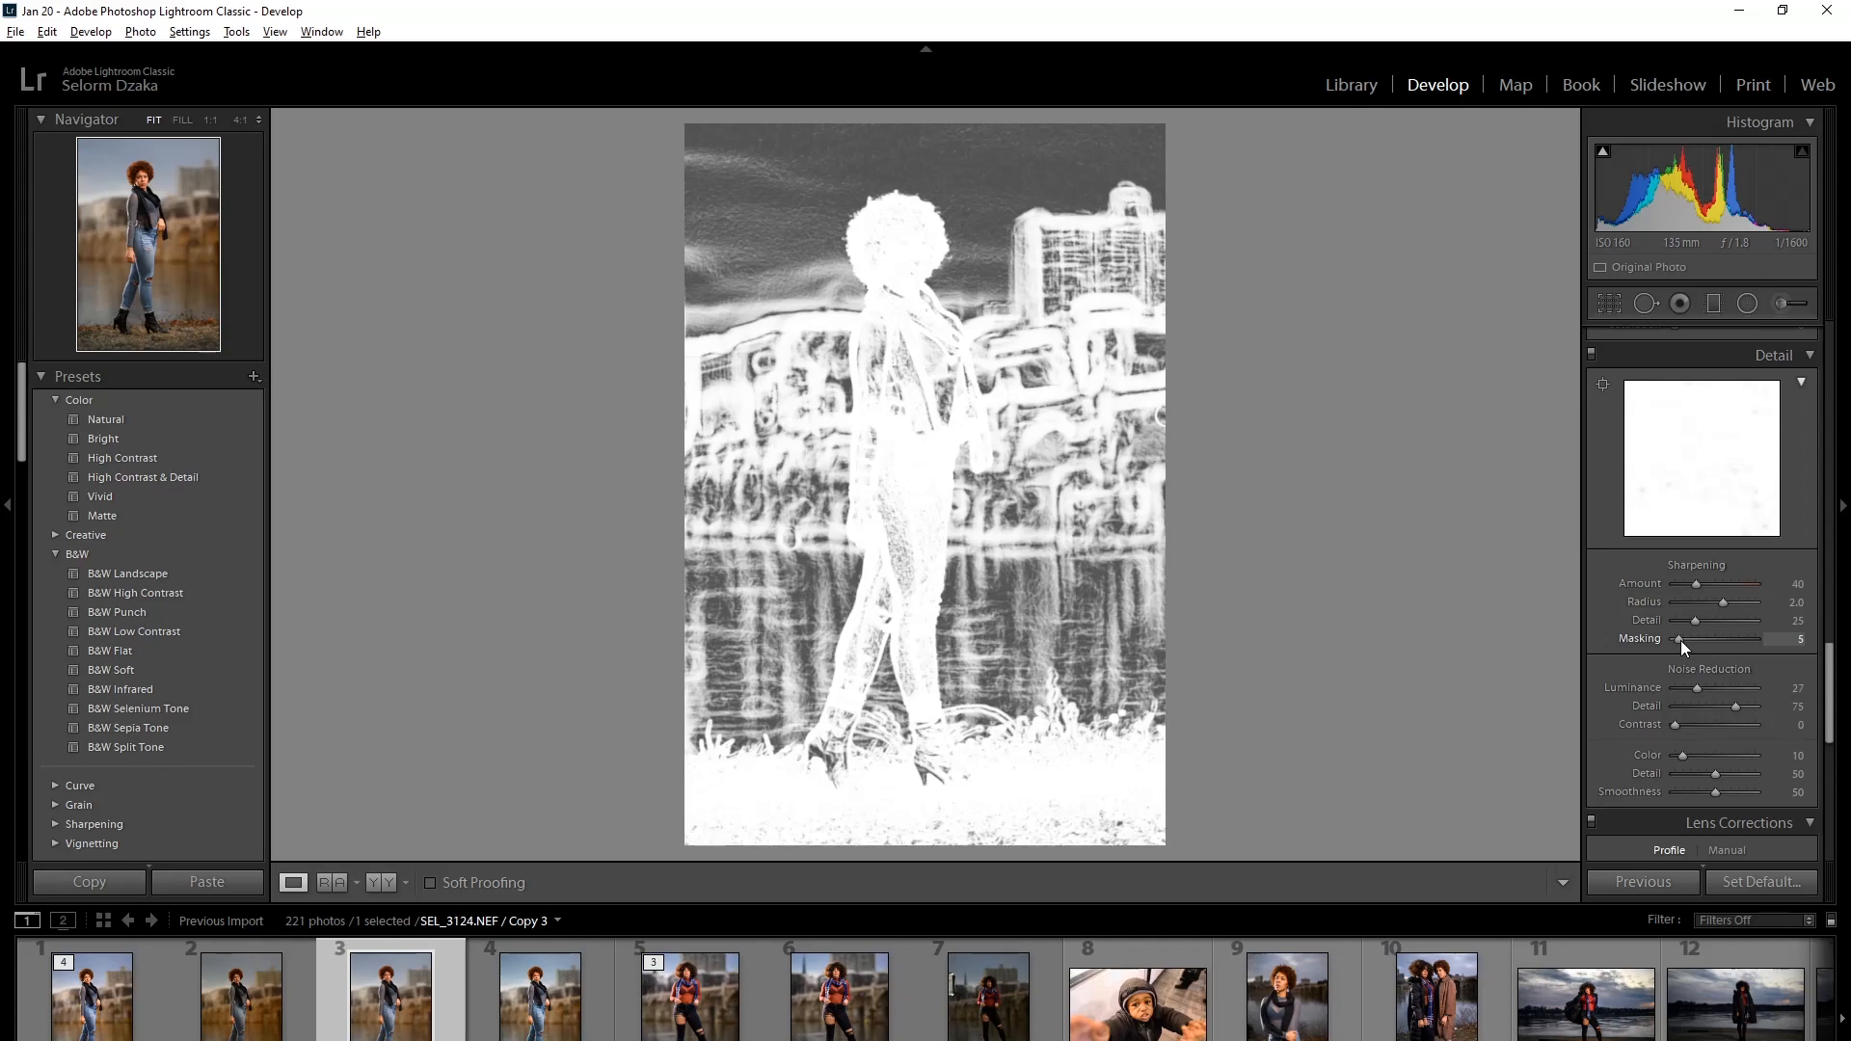
pyautogui.moveTo(1680, 641); pyautogui.dragTo(1751, 633)
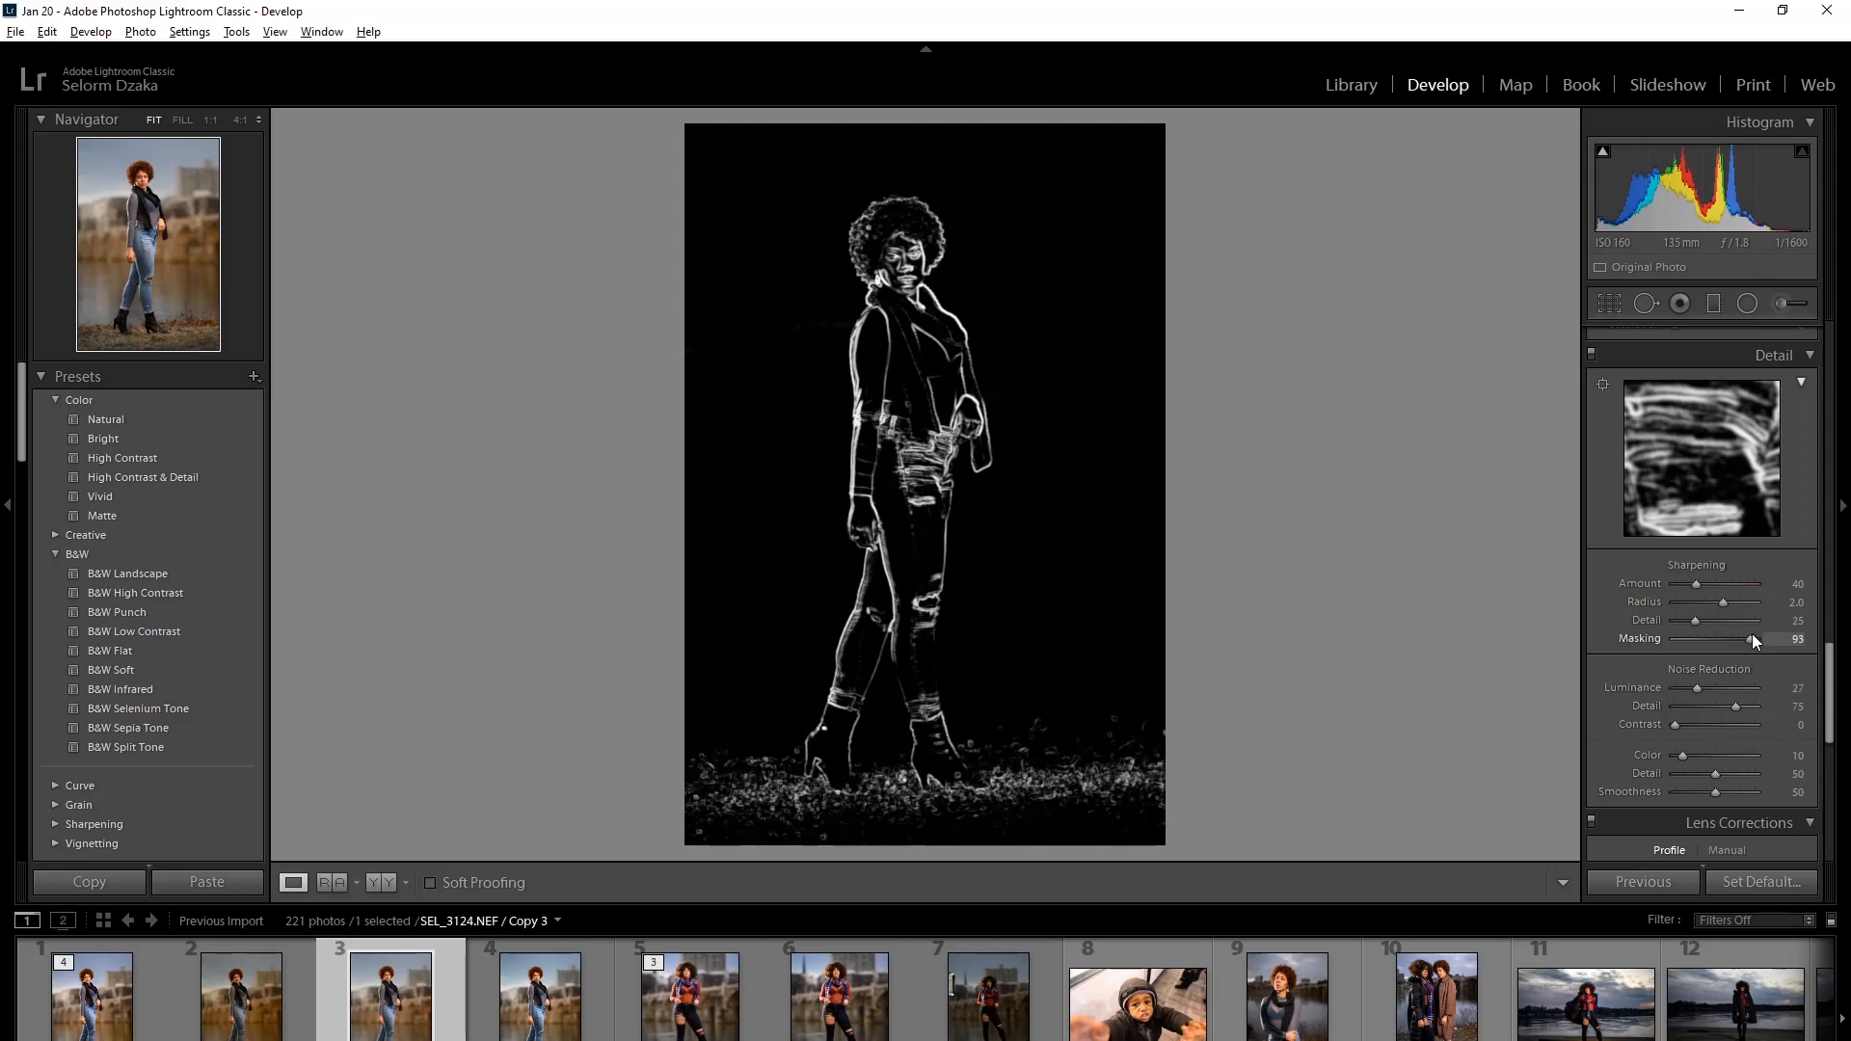
pyautogui.moveTo(1751, 633); pyautogui.dragTo(1753, 638)
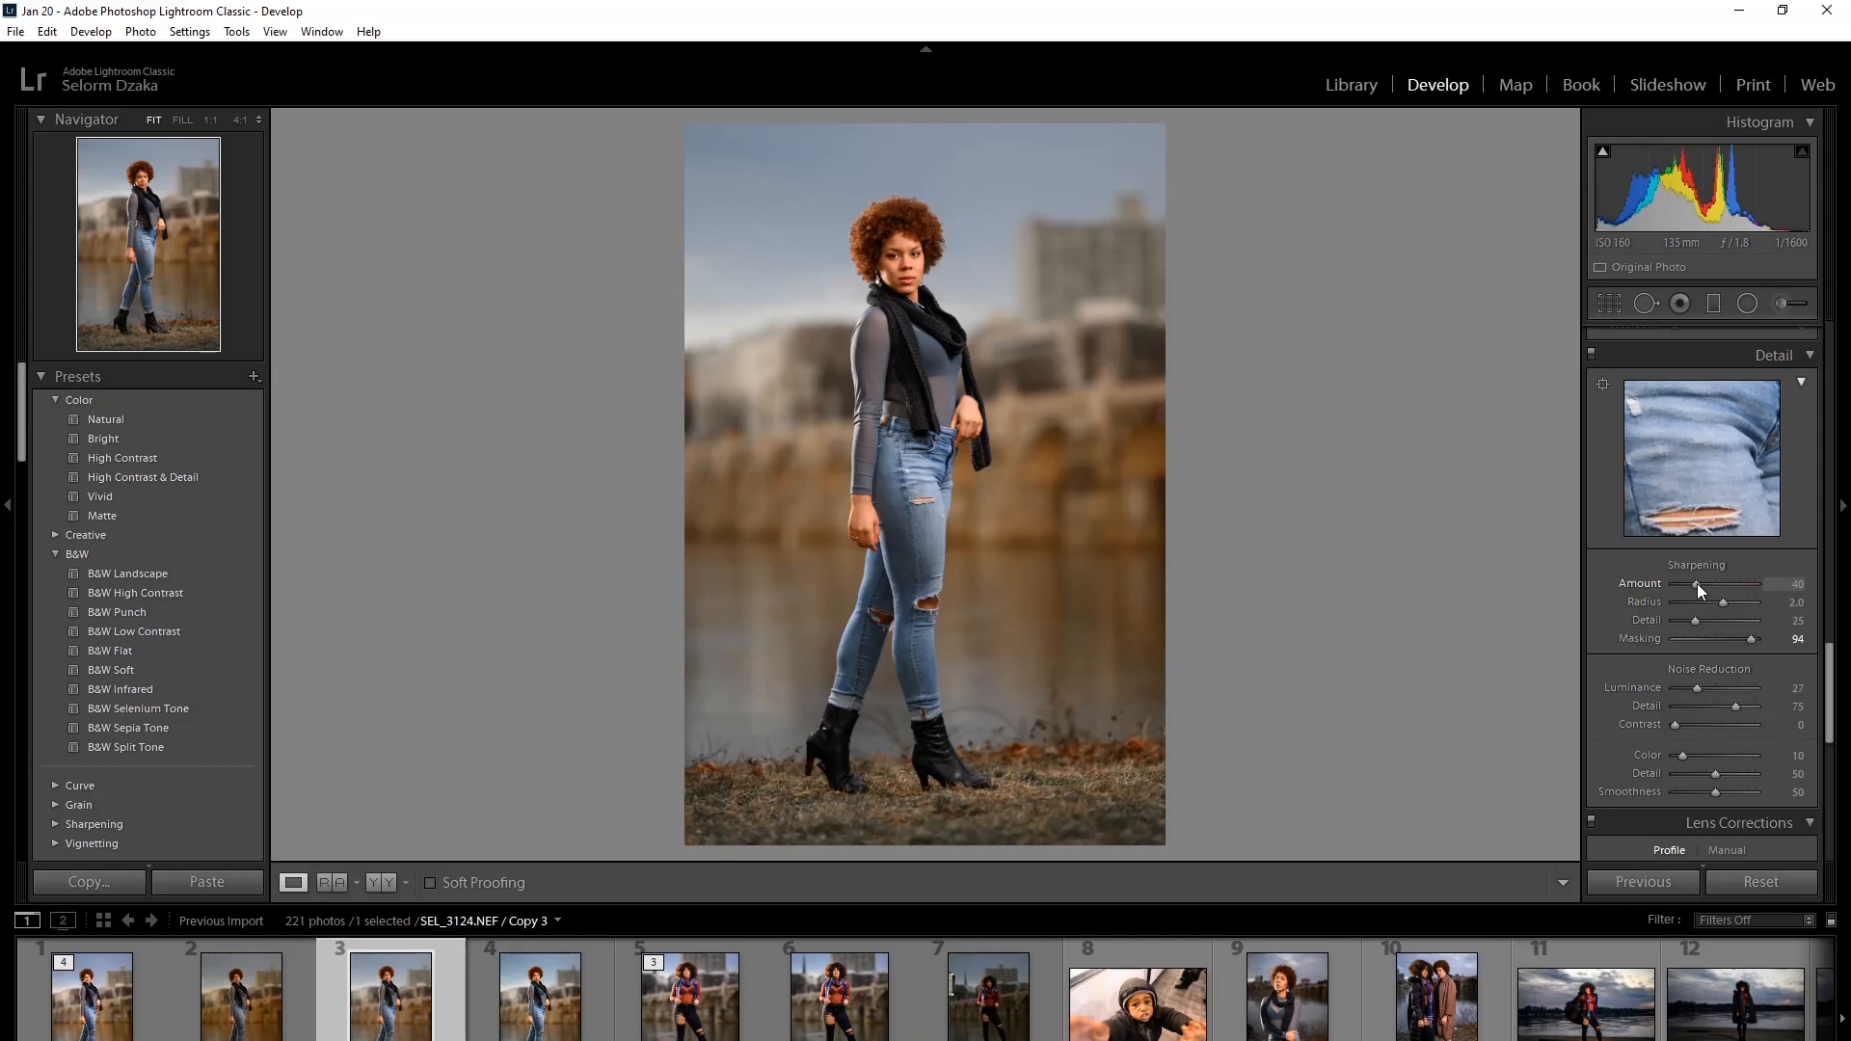
pyautogui.moveTo(1696, 582); pyautogui.dragTo(1733, 563)
# Step: Set the luminance noise reduction to 38 and check the subject's face in the detail preview
pyautogui.scroll(-2, 1734, 563)
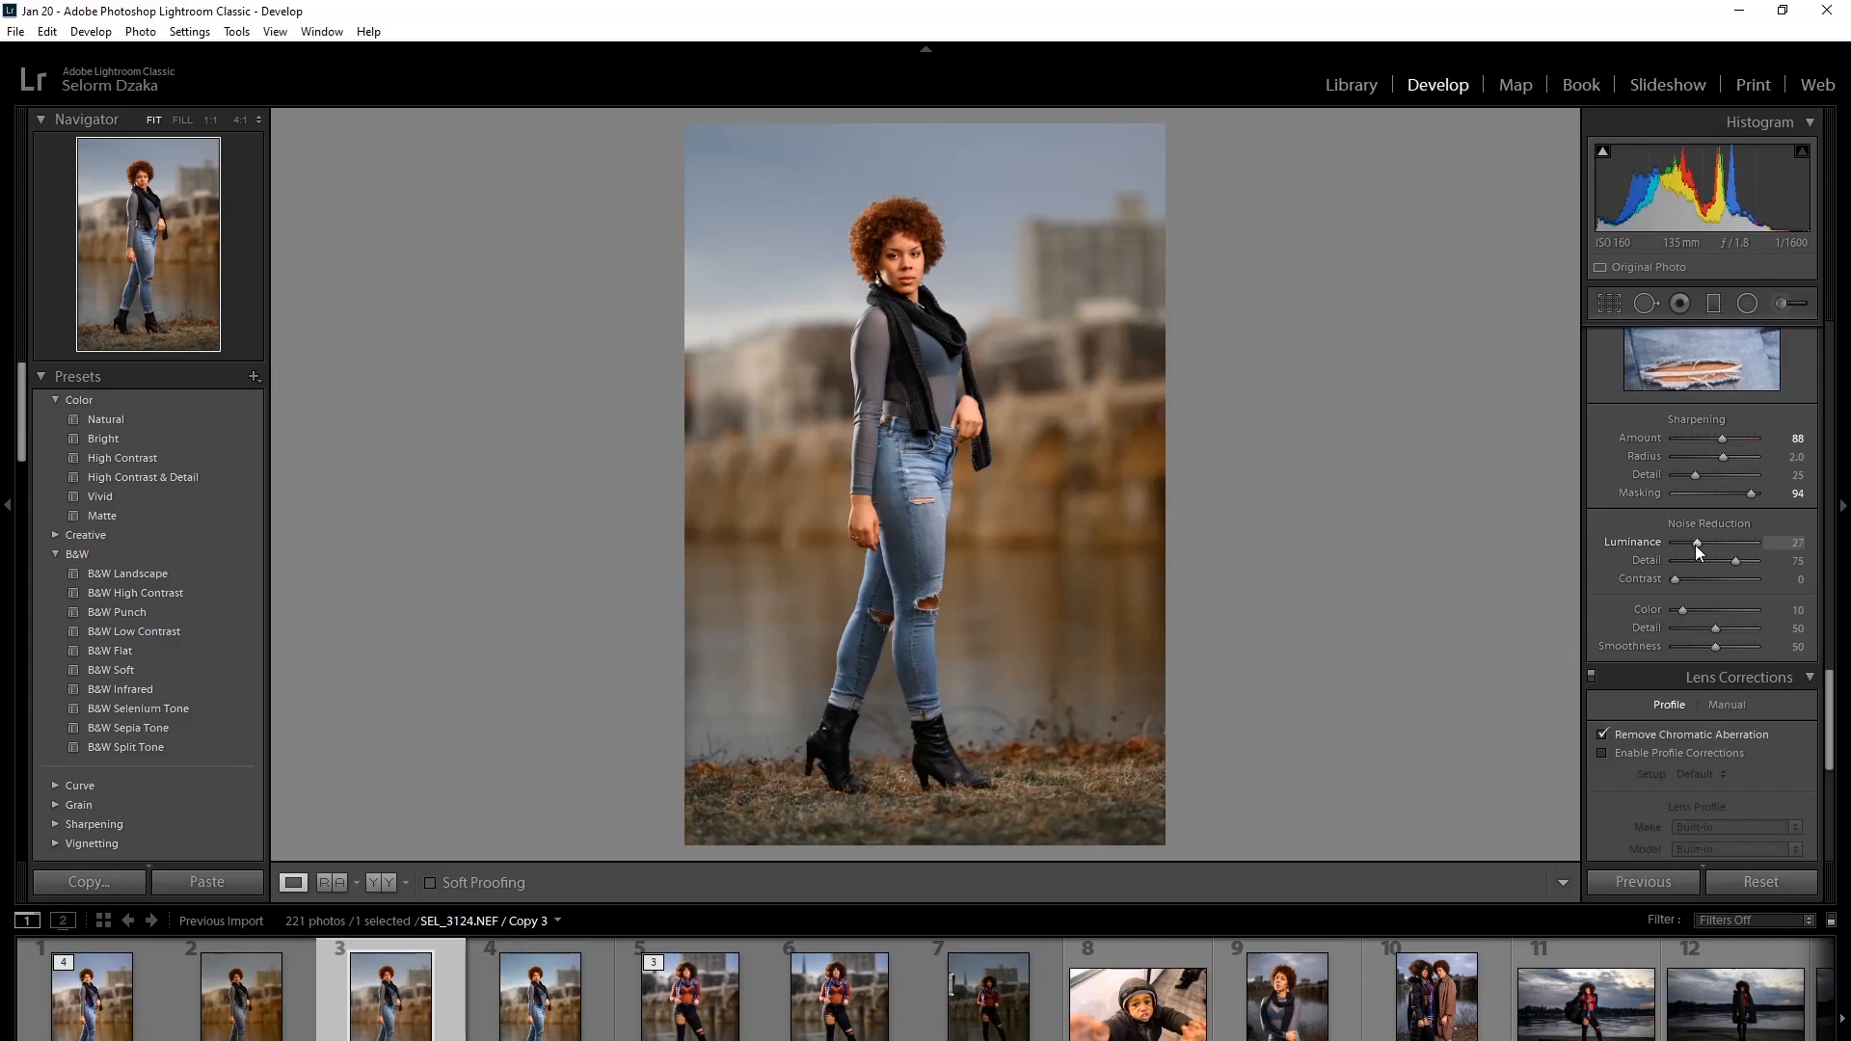
pyautogui.moveTo(1697, 551); pyautogui.dragTo(1705, 550)
pyautogui.scroll(3, 1727, 480)
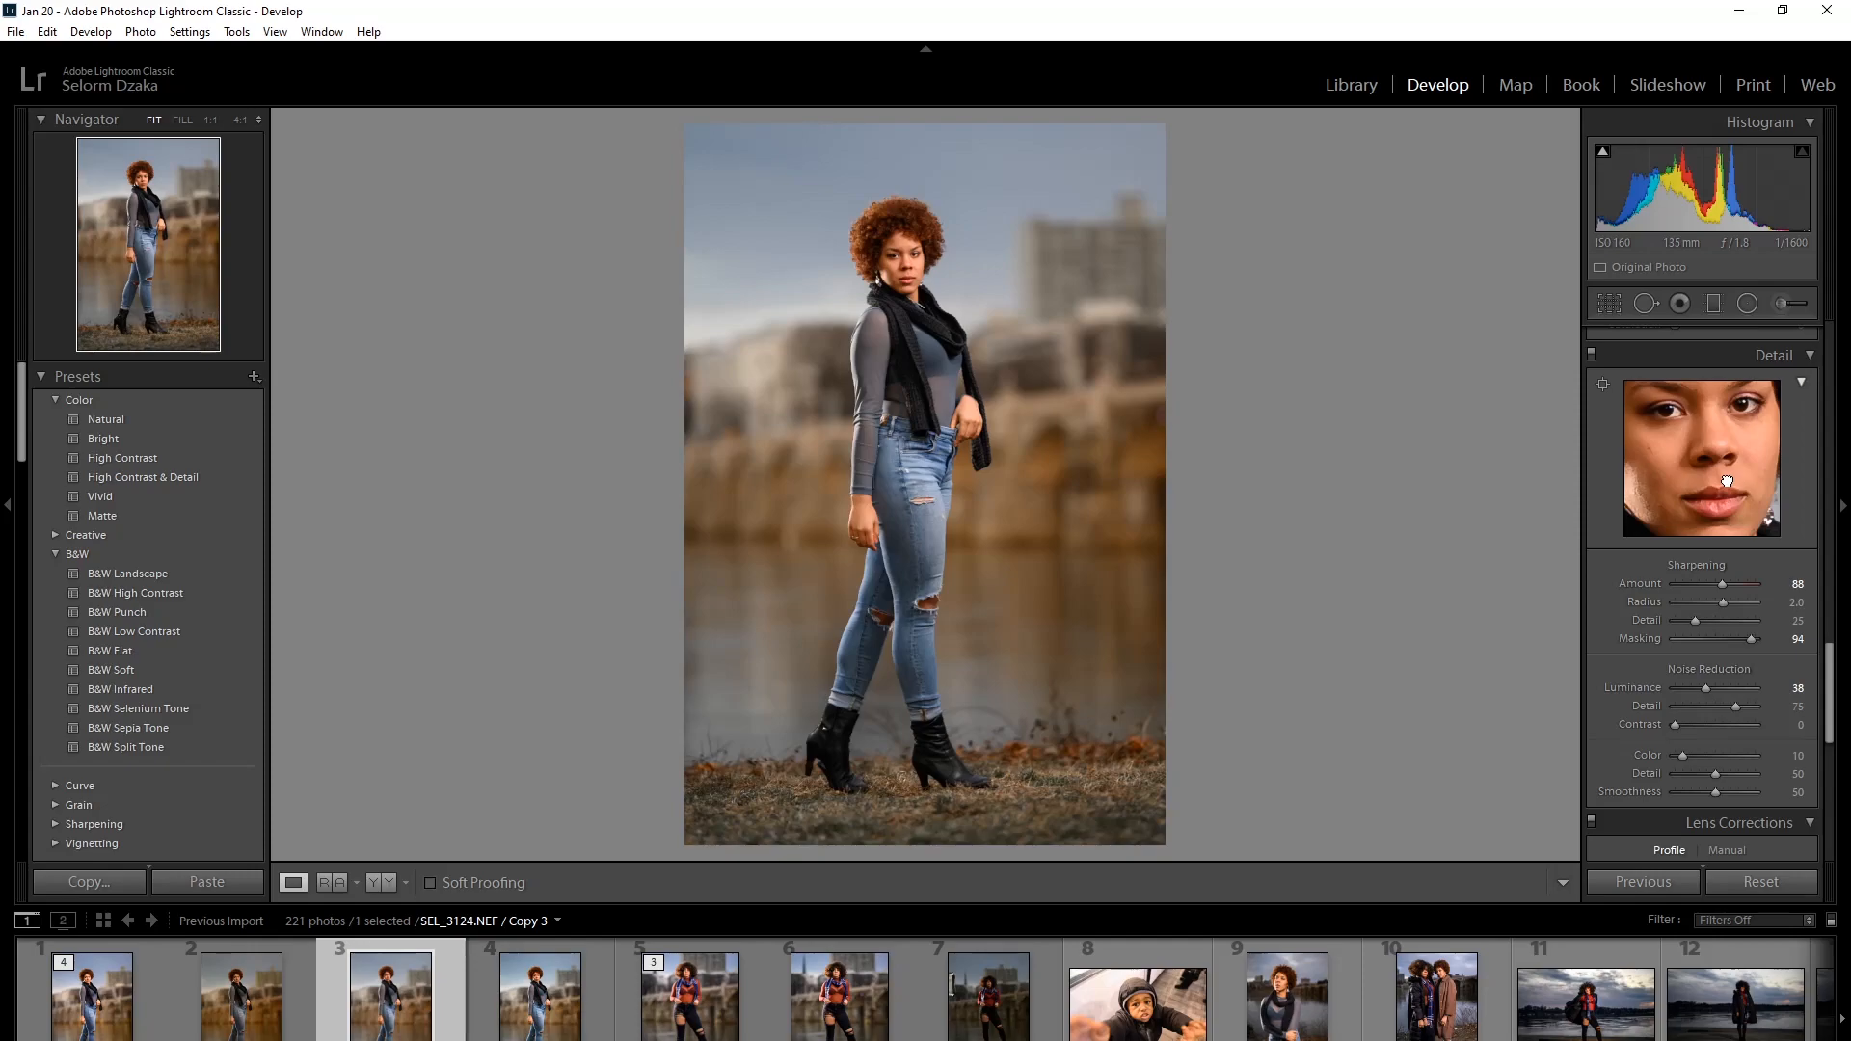
pyautogui.scroll(-5, 1721, 578)
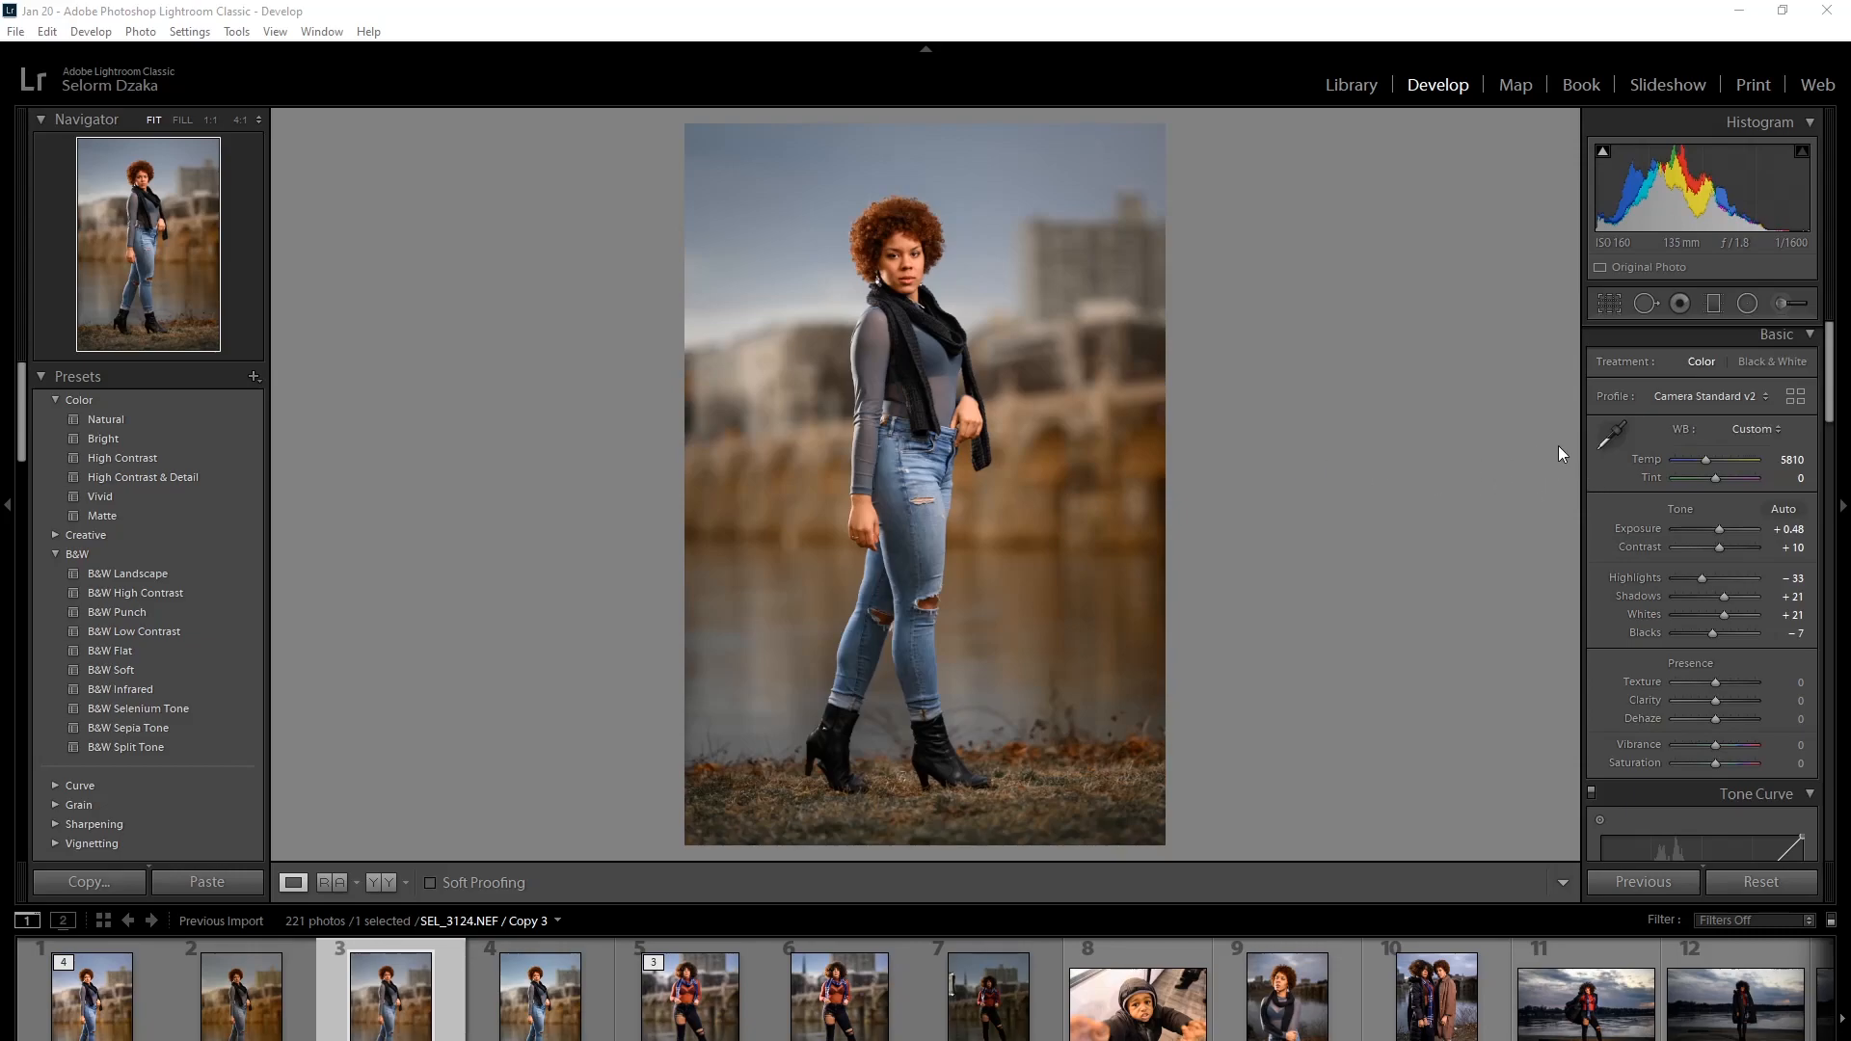
# Step: Examine the subject's face, scarf and jeans at 1:1 magnification
pyautogui.click(896, 253)
pyautogui.moveTo(956, 251); pyautogui.dragTo(1043, 377)
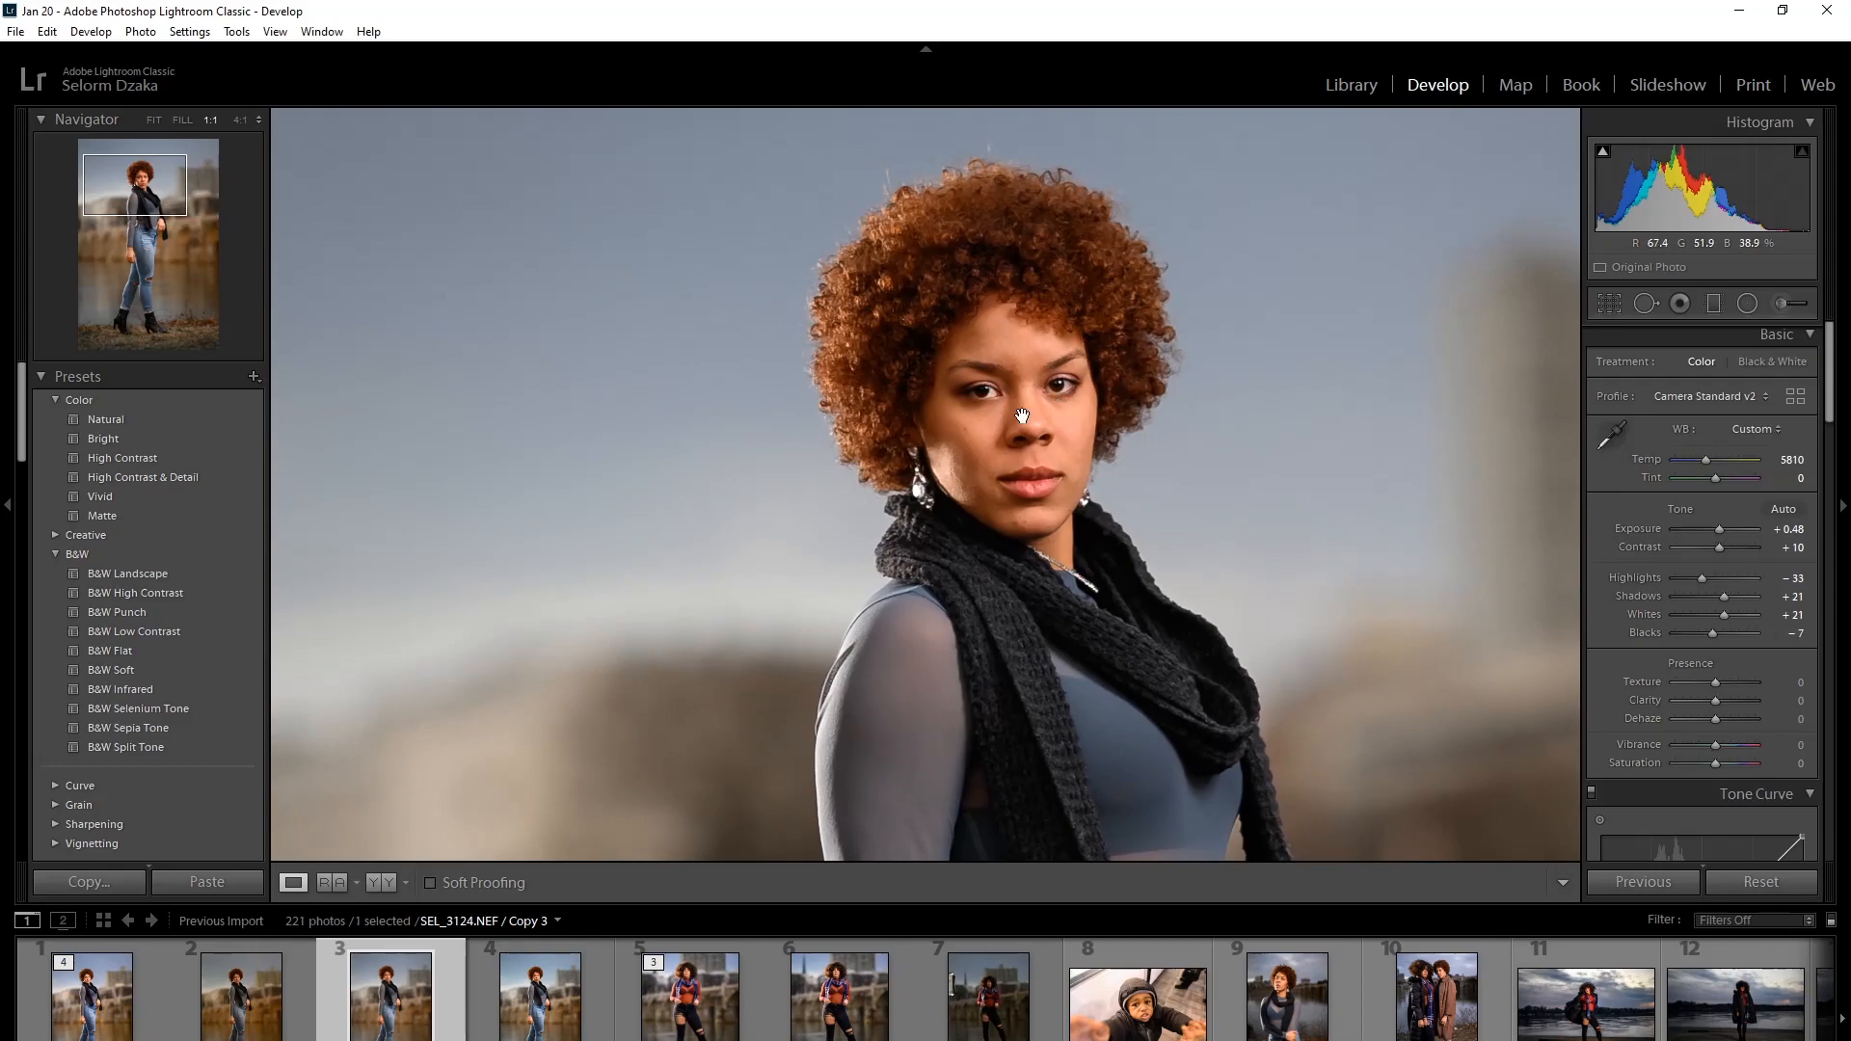
pyautogui.moveTo(1021, 411); pyautogui.dragTo(967, 321)
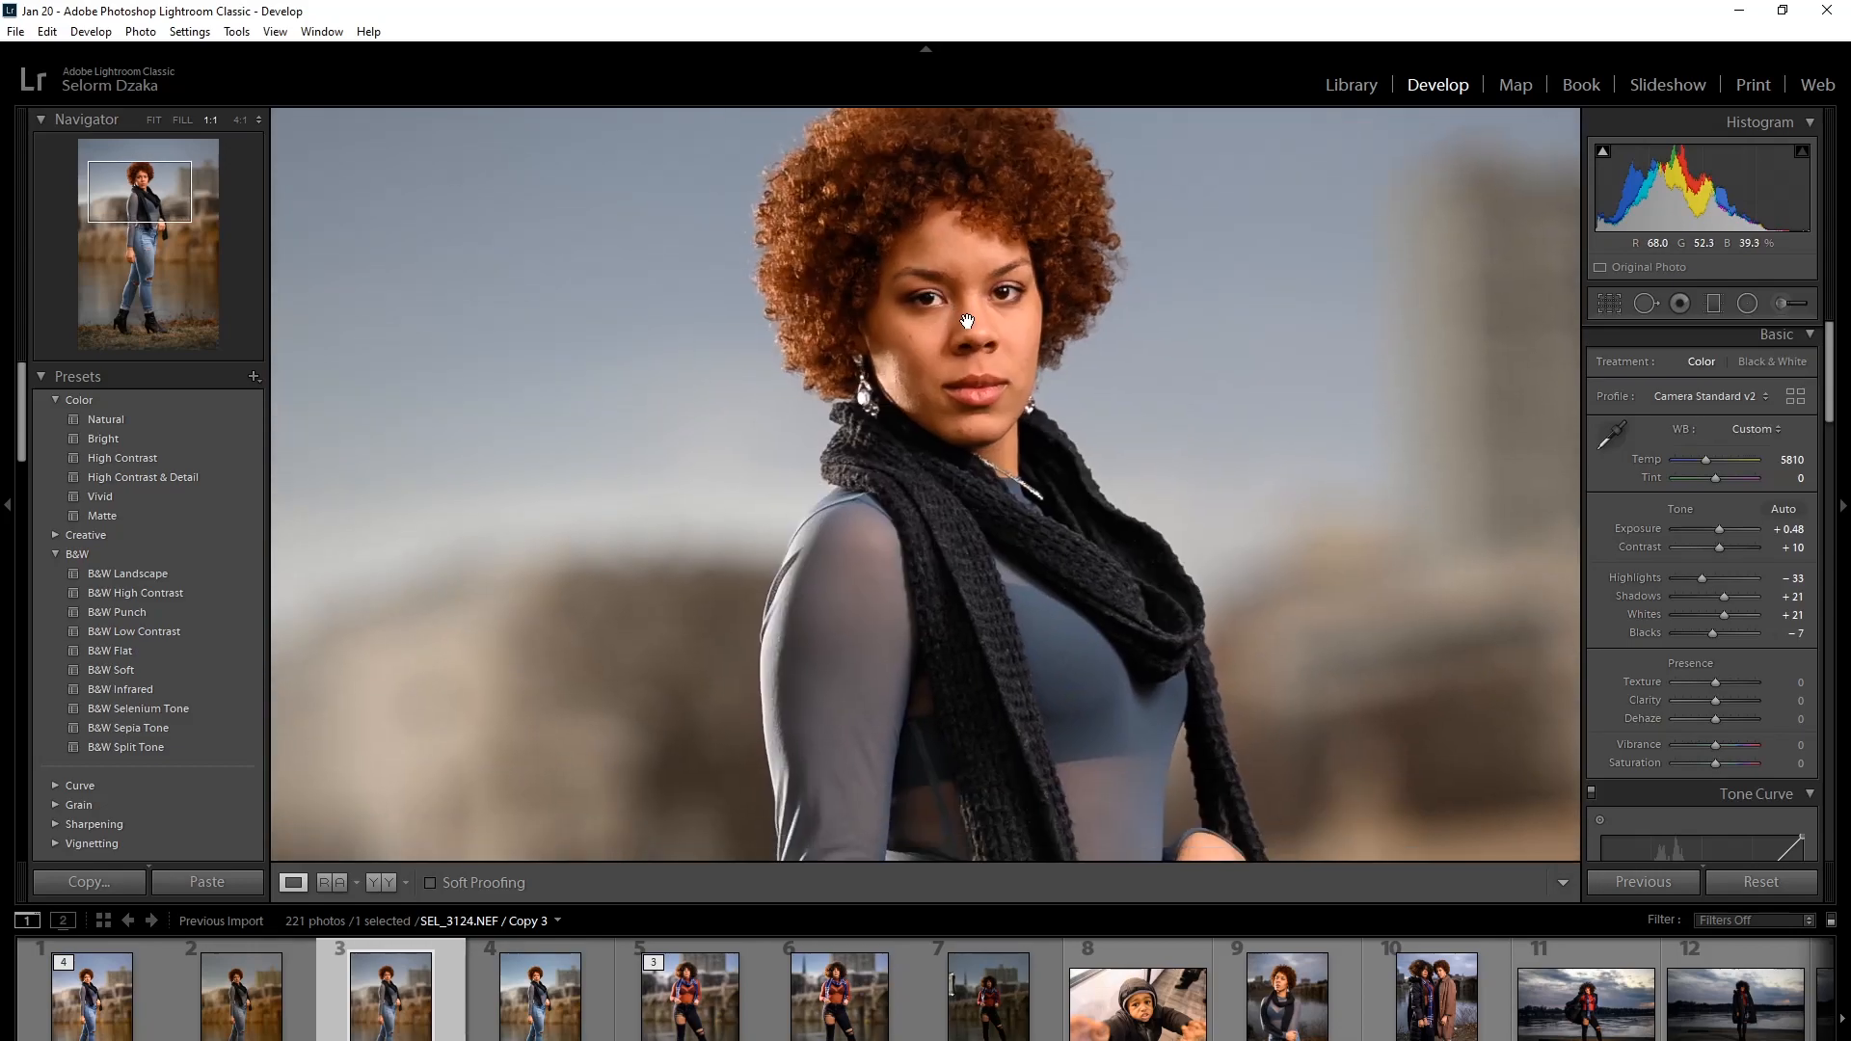
pyautogui.scroll(-8, 967, 321)
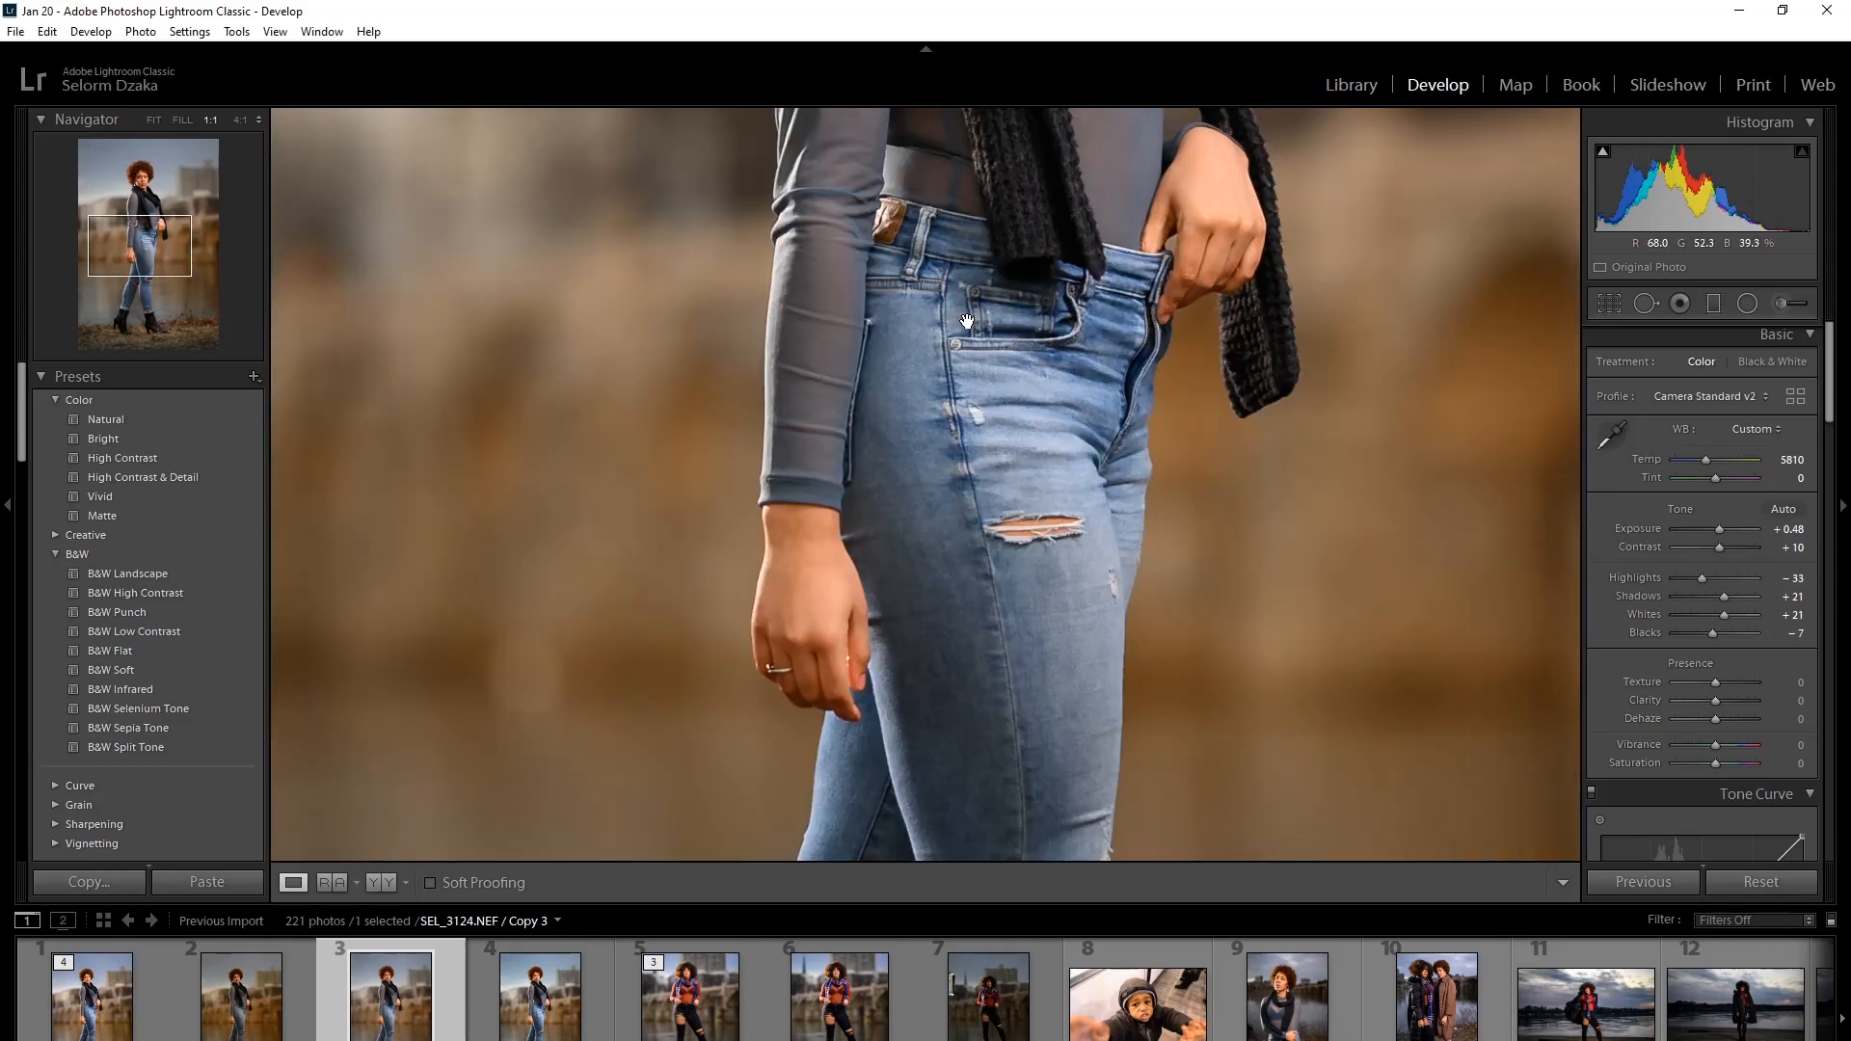
# Step: Start an Adjustment Brush mask on the subject's face with size 81, feather 29 and Auto Mask on
pyautogui.click(970, 324)
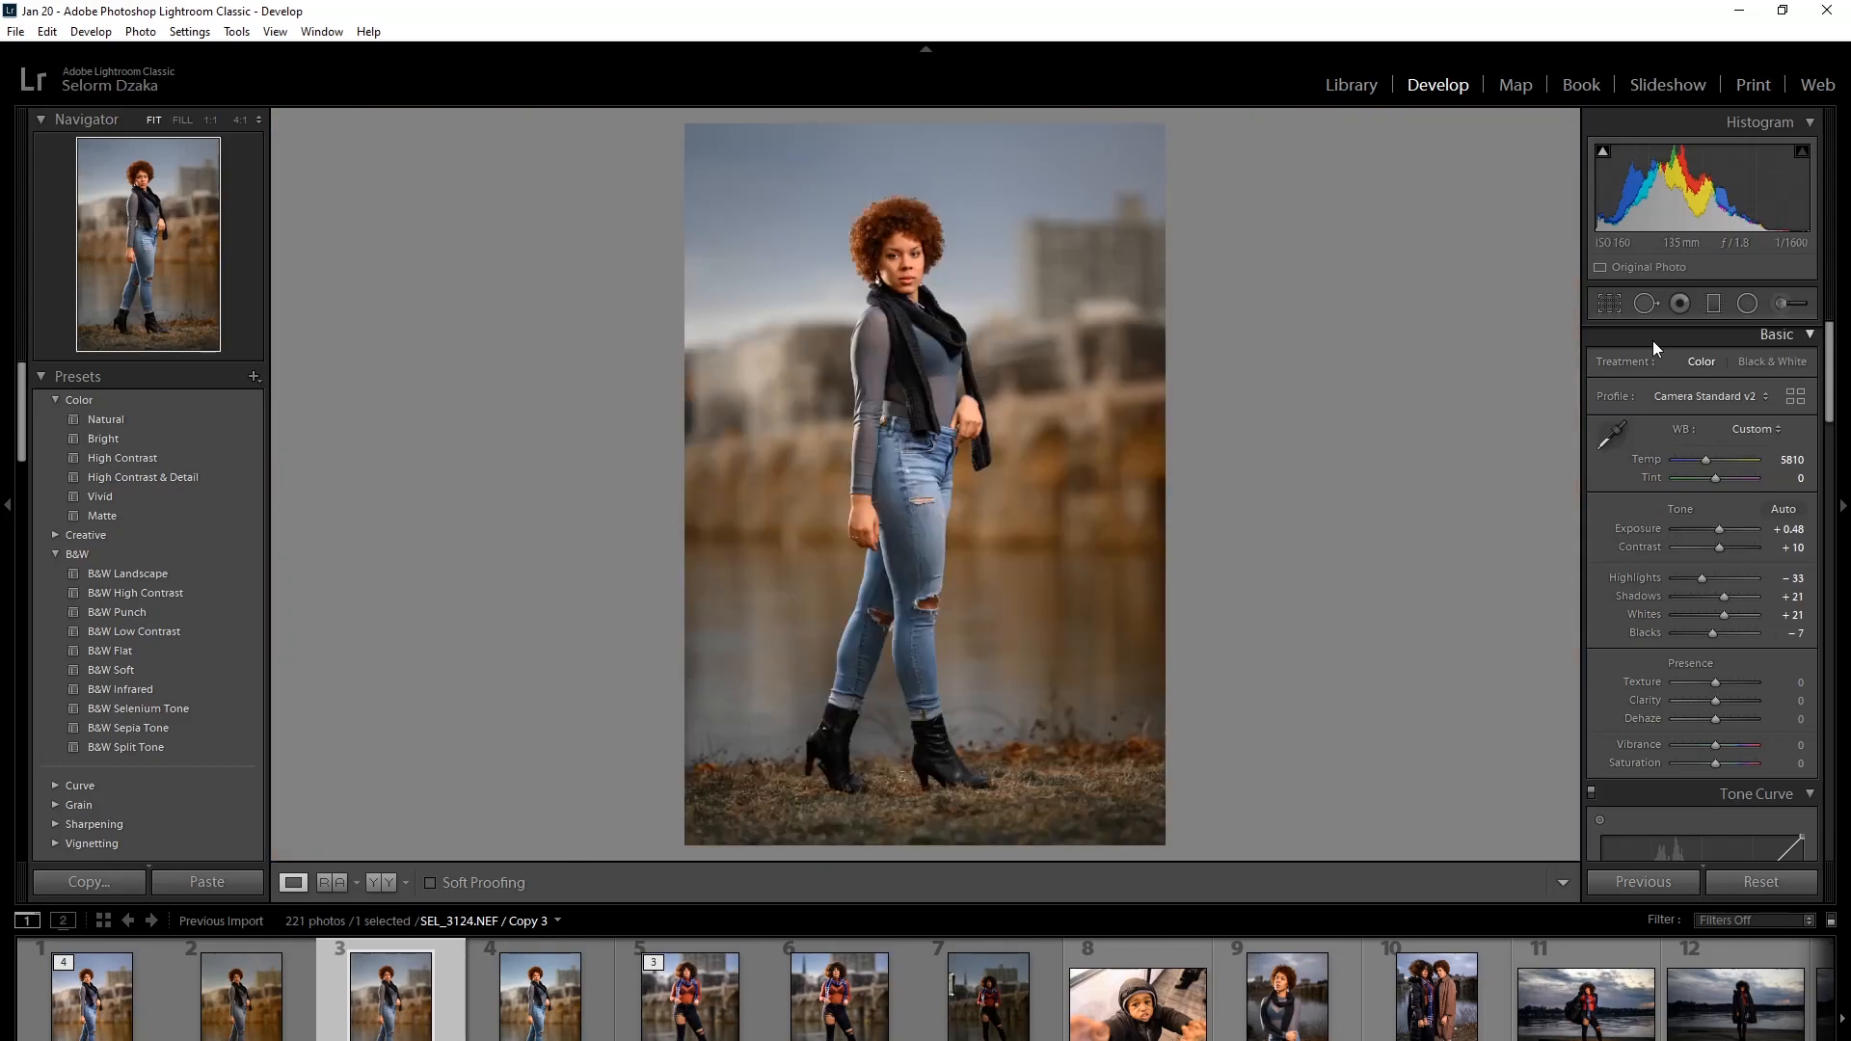
pyautogui.click(1782, 302)
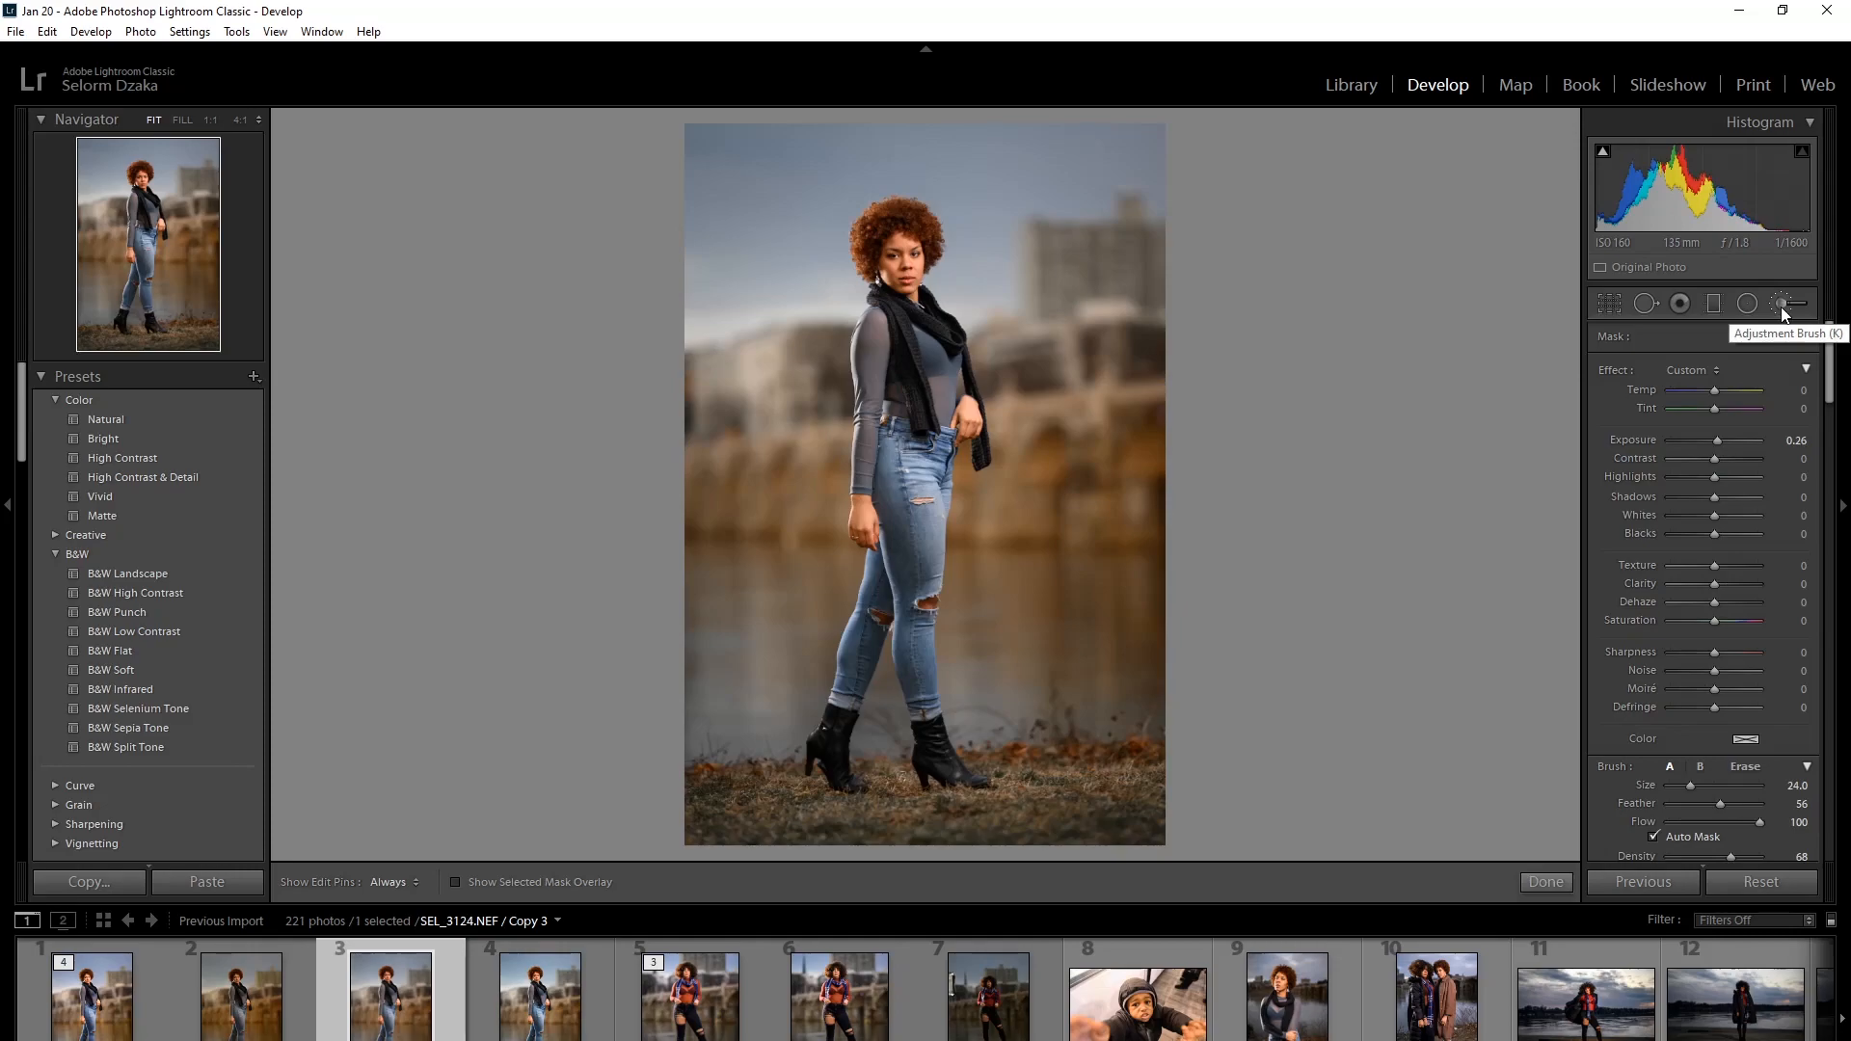
pyautogui.scroll(8, 918, 304)
pyautogui.scroll(10, 911, 318)
pyautogui.scroll(6, 902, 371)
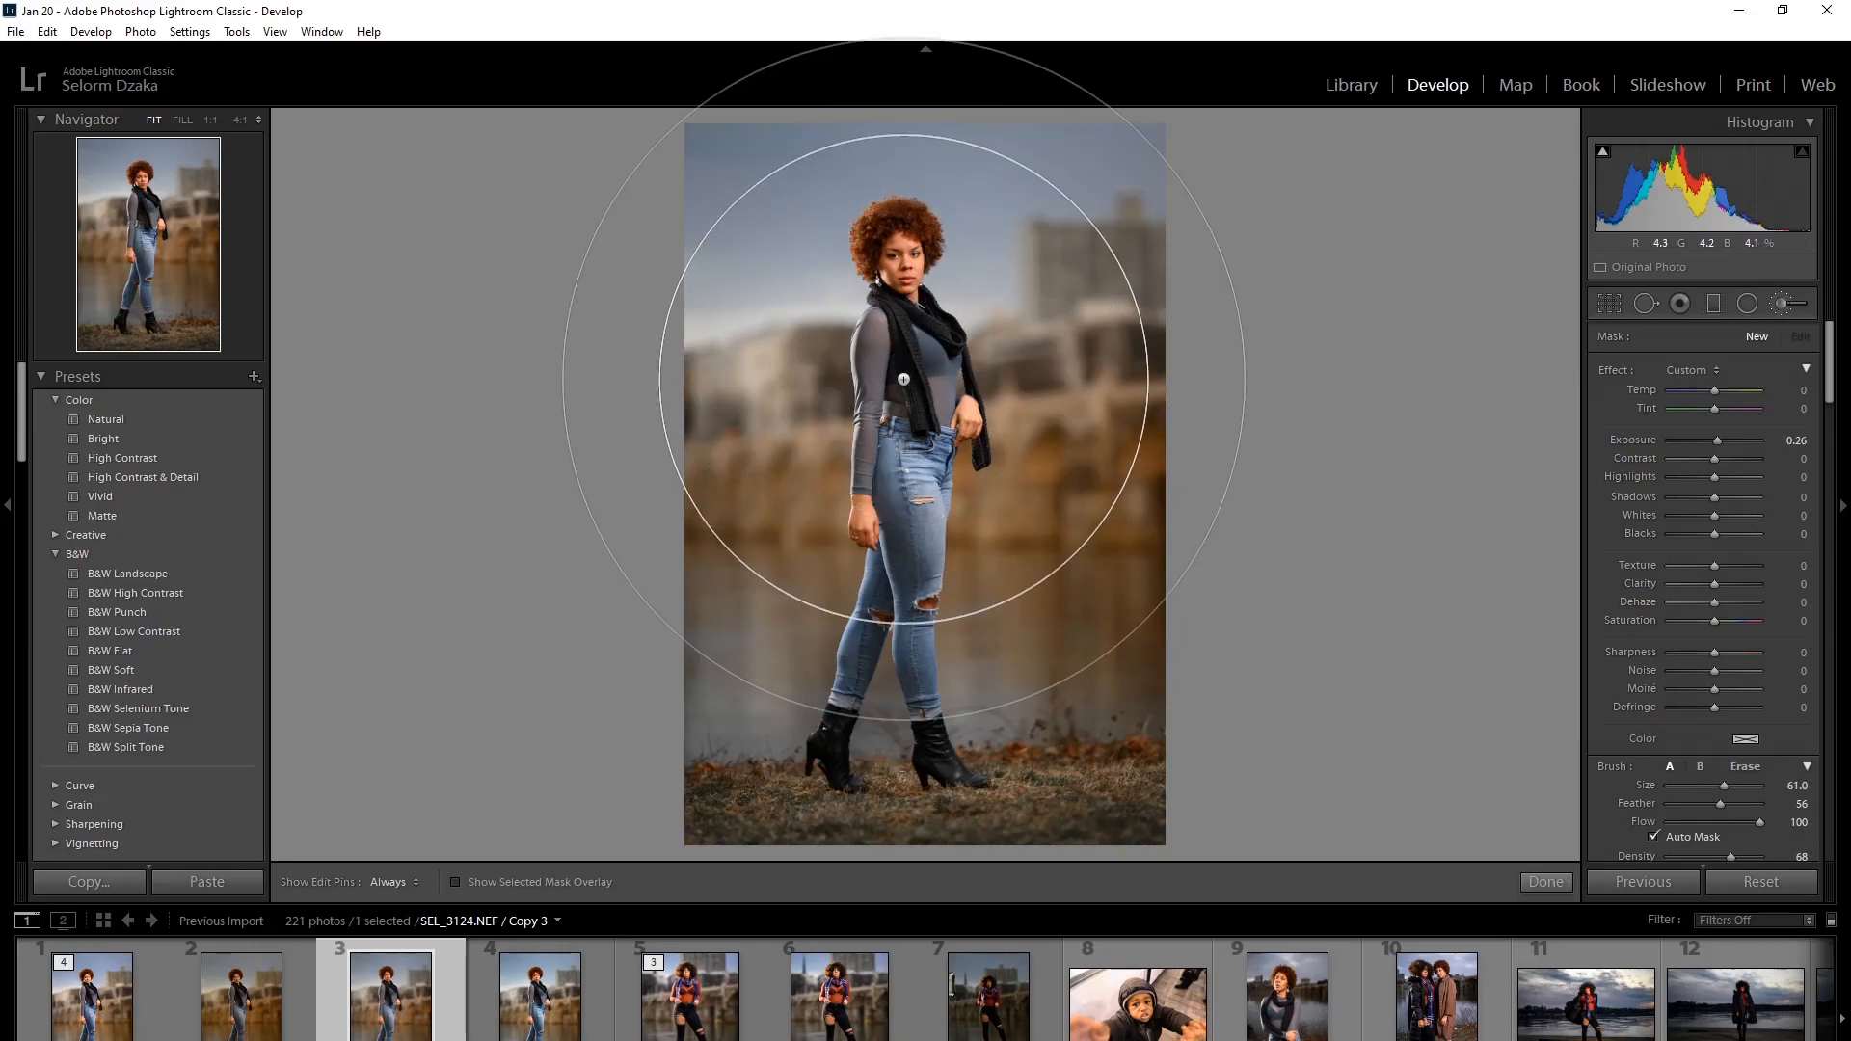
pyautogui.moveTo(1719, 803); pyautogui.dragTo(1694, 803)
pyautogui.scroll(4, 897, 371)
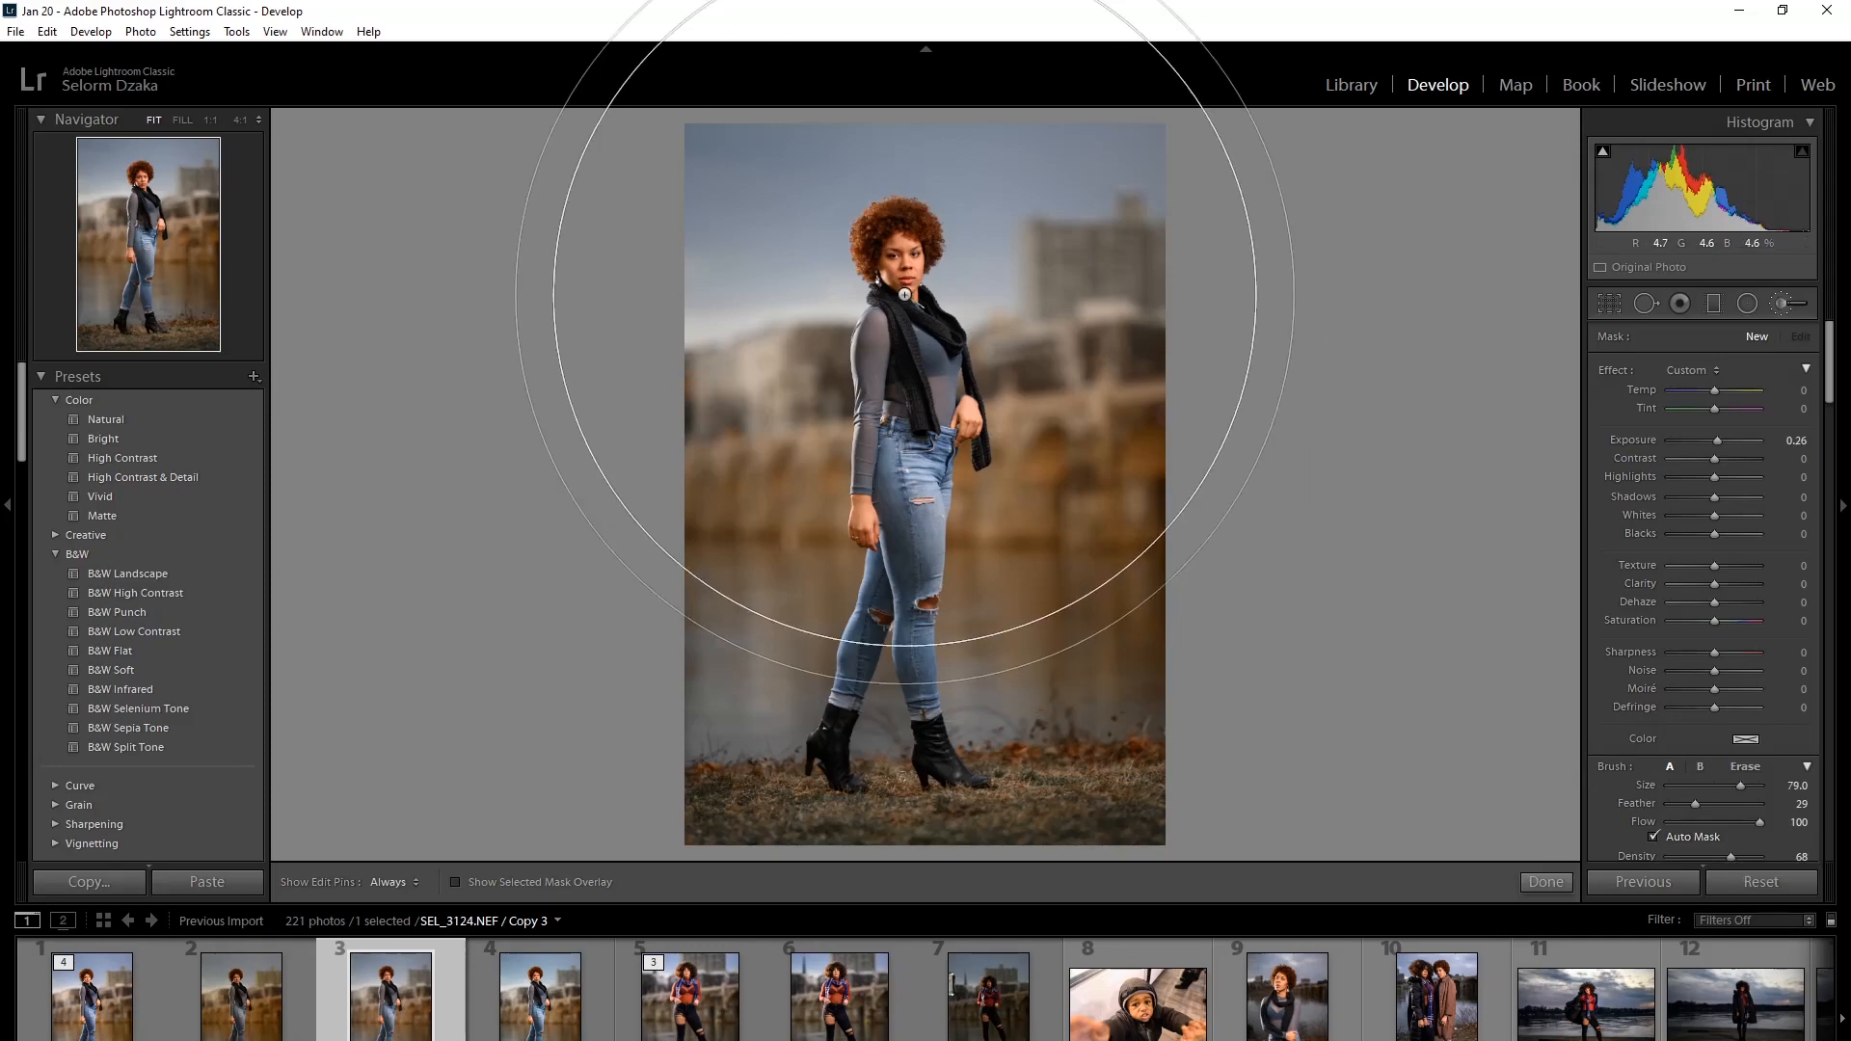
pyautogui.scroll(-1, 908, 294)
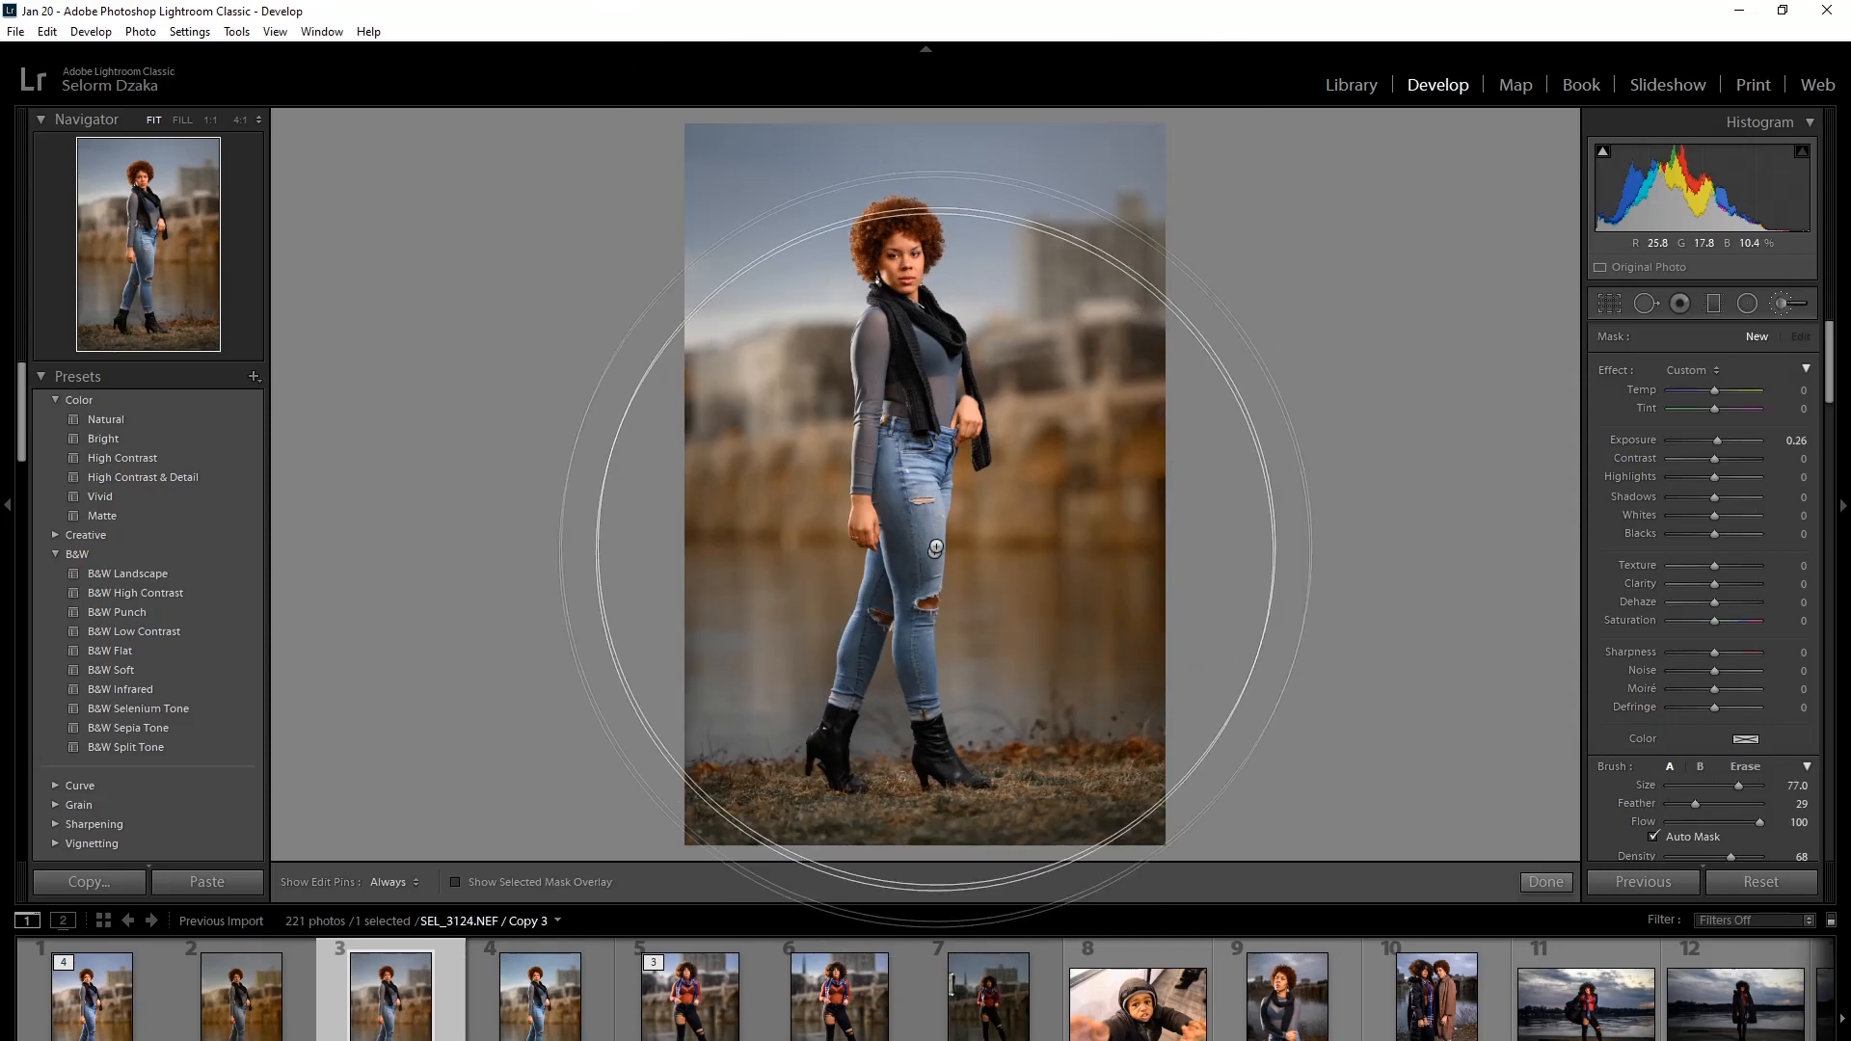
pyautogui.scroll(1, 913, 341)
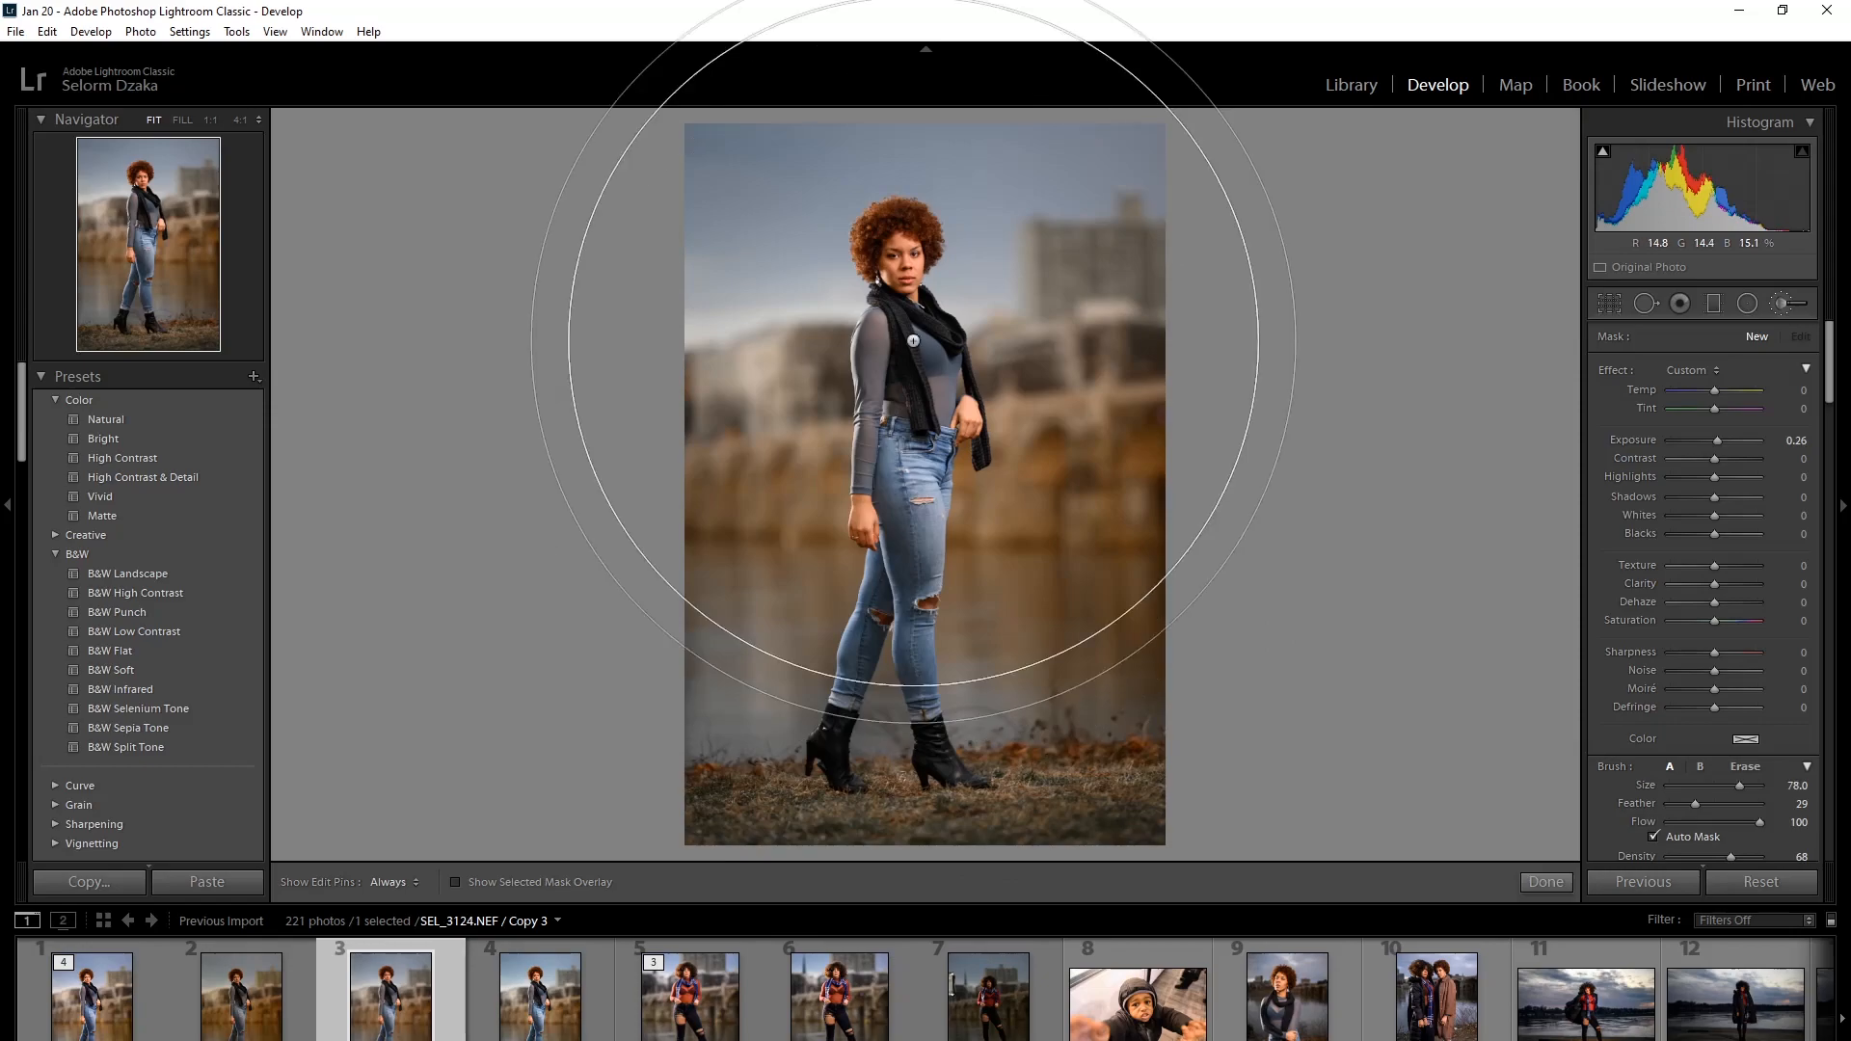
pyautogui.scroll(5, 916, 318)
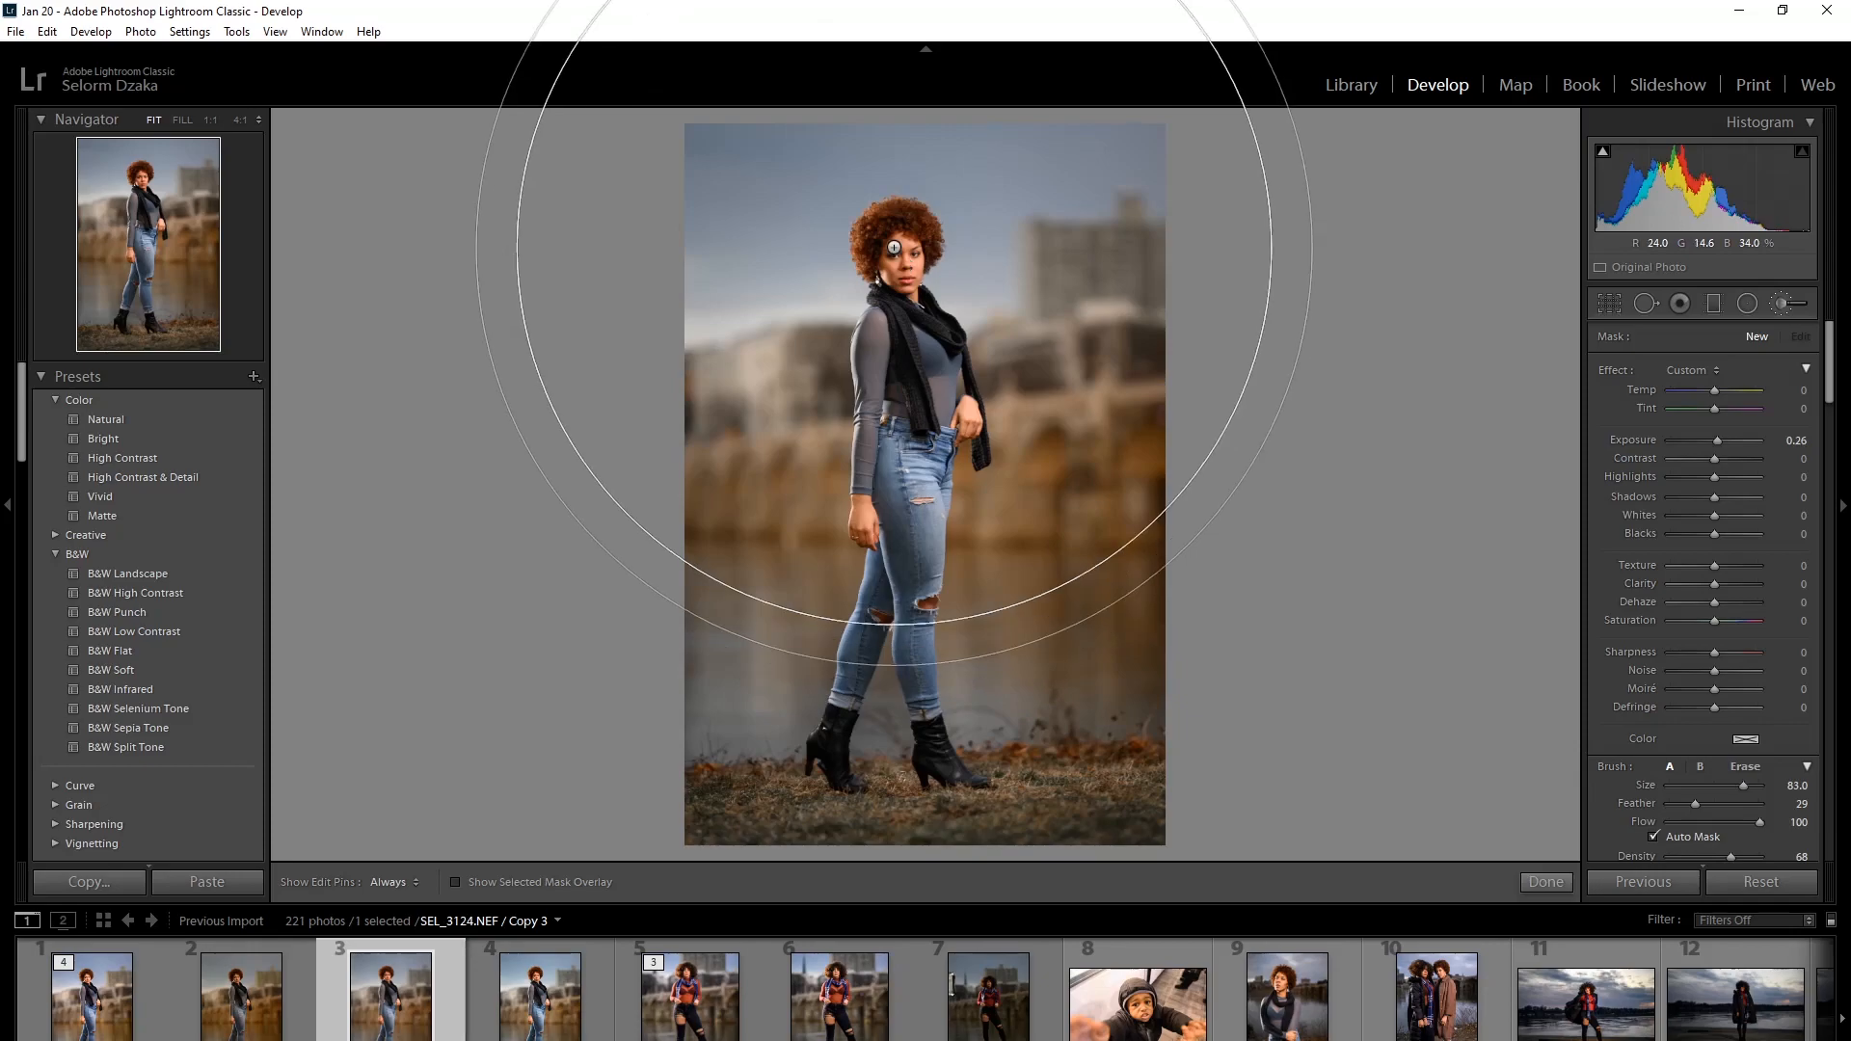
pyautogui.scroll(-2, 898, 245)
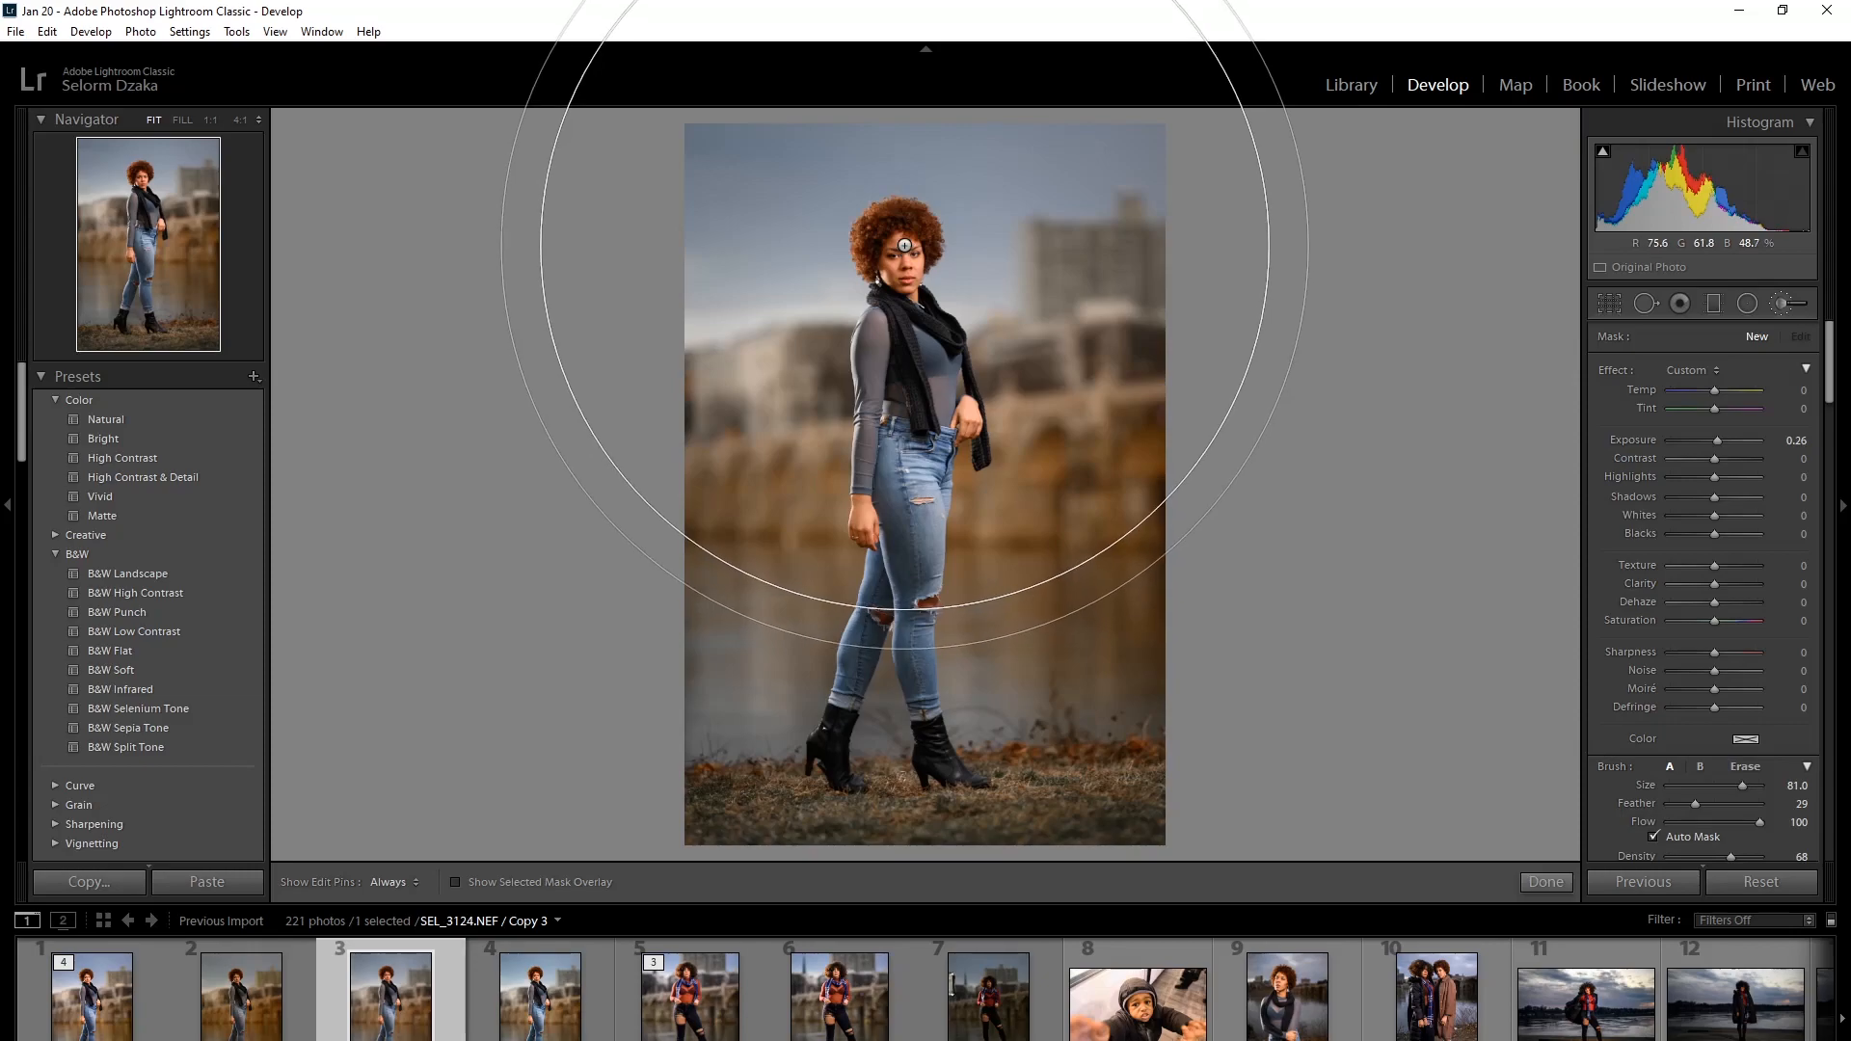
pyautogui.click(905, 245)
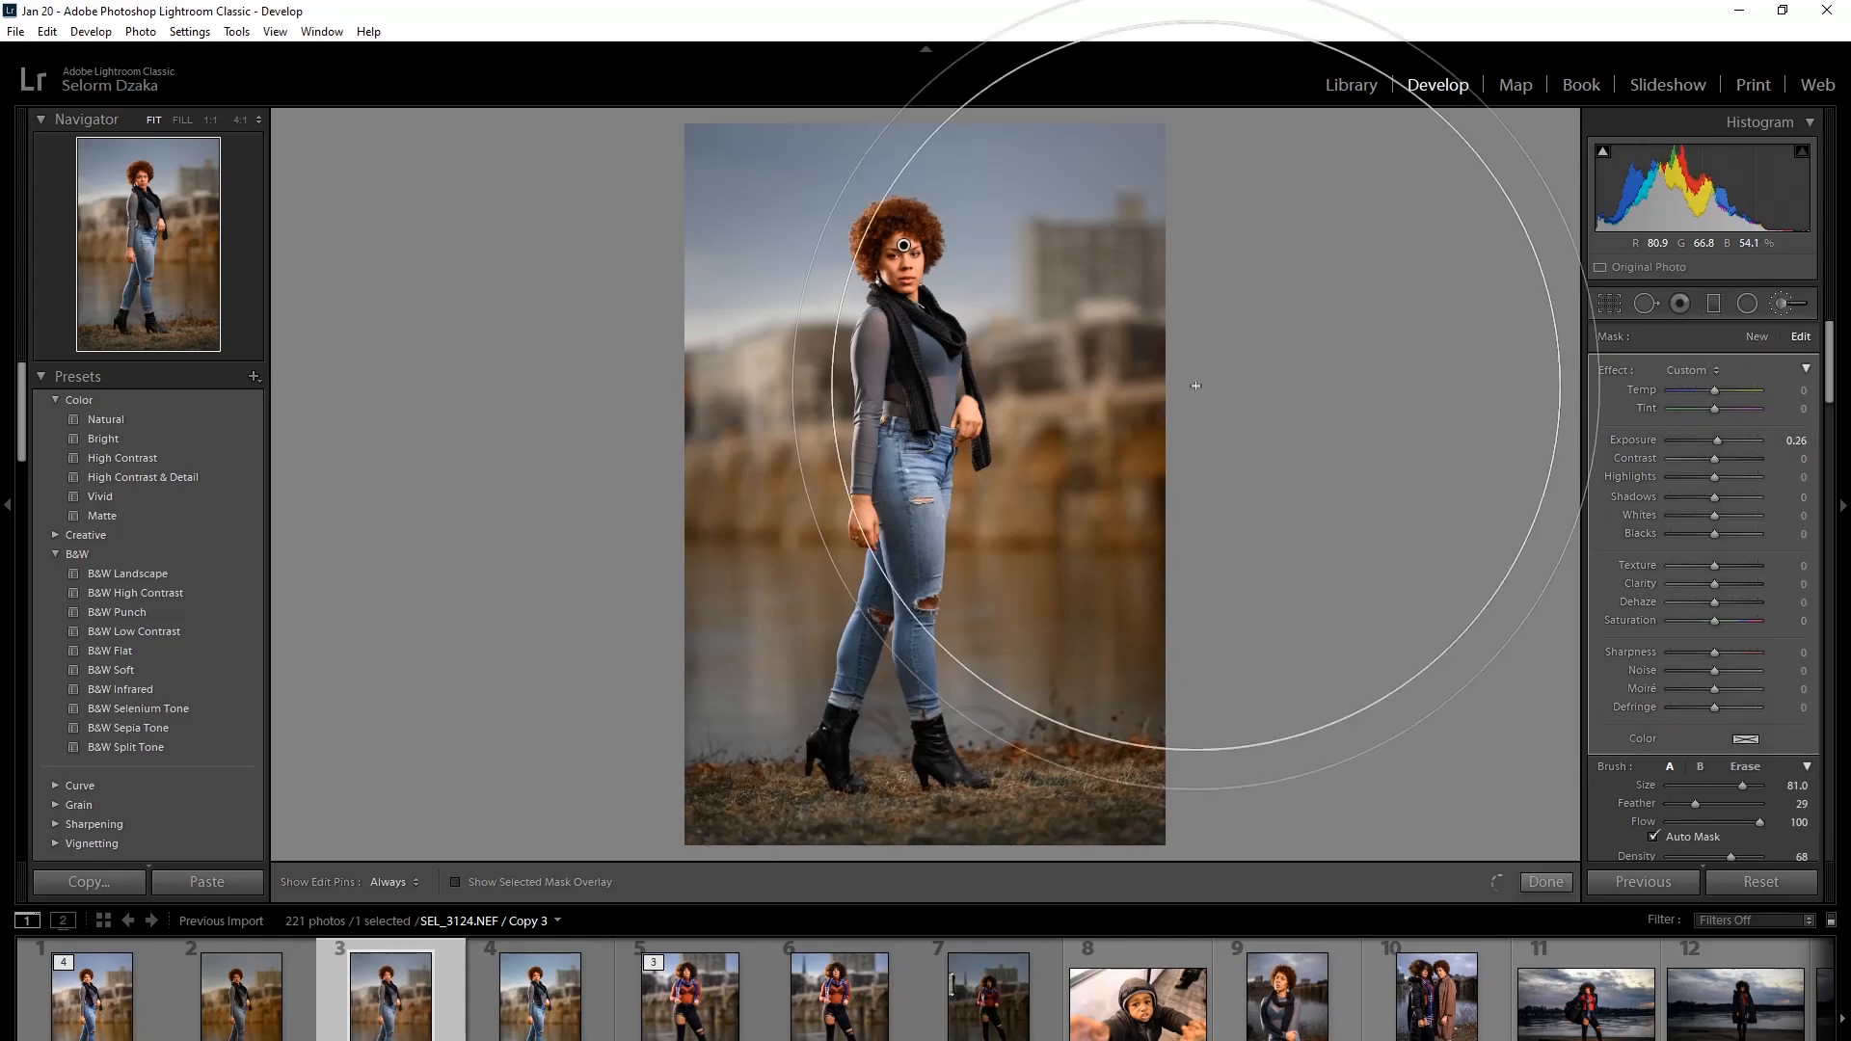
# Step: Check the skin mask's coverage with the mask overlay, and set the mask's exposure to -4.00 to expose missed areas
pyautogui.press('o')
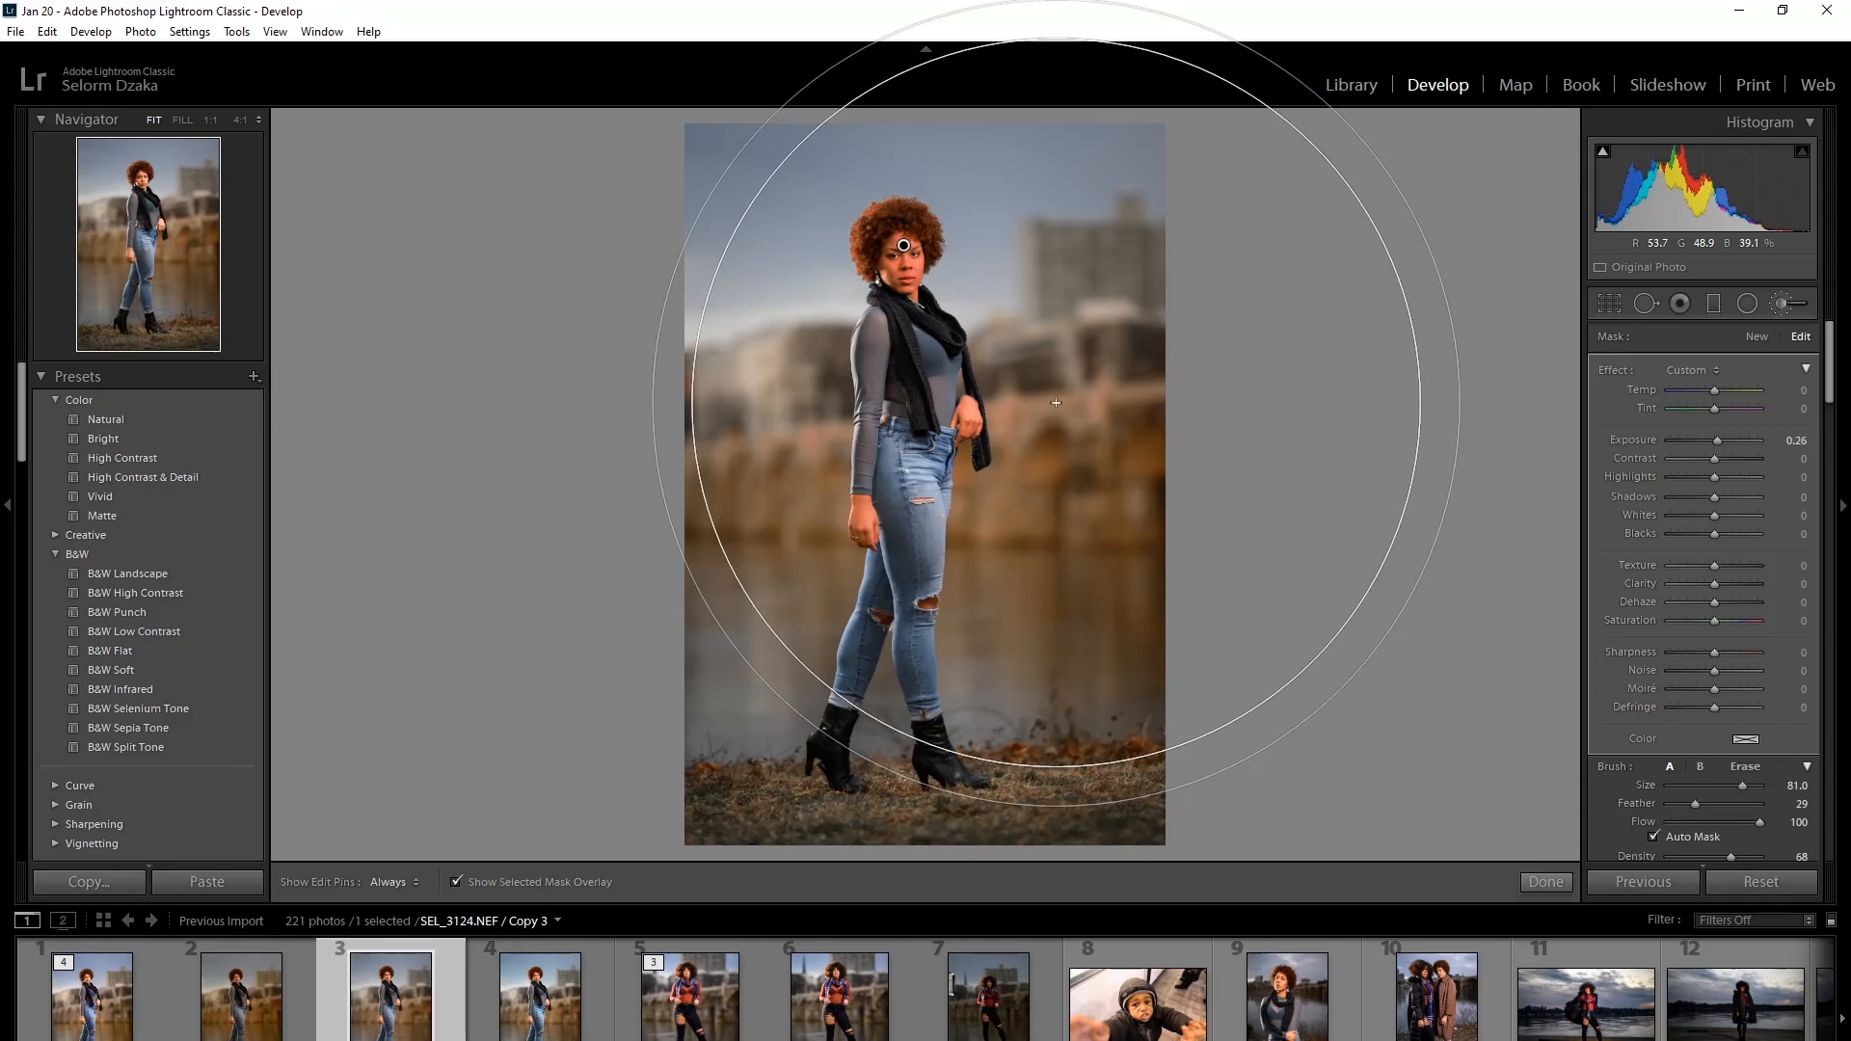
pyautogui.press('alt')
pyautogui.scroll(3, 984, 347)
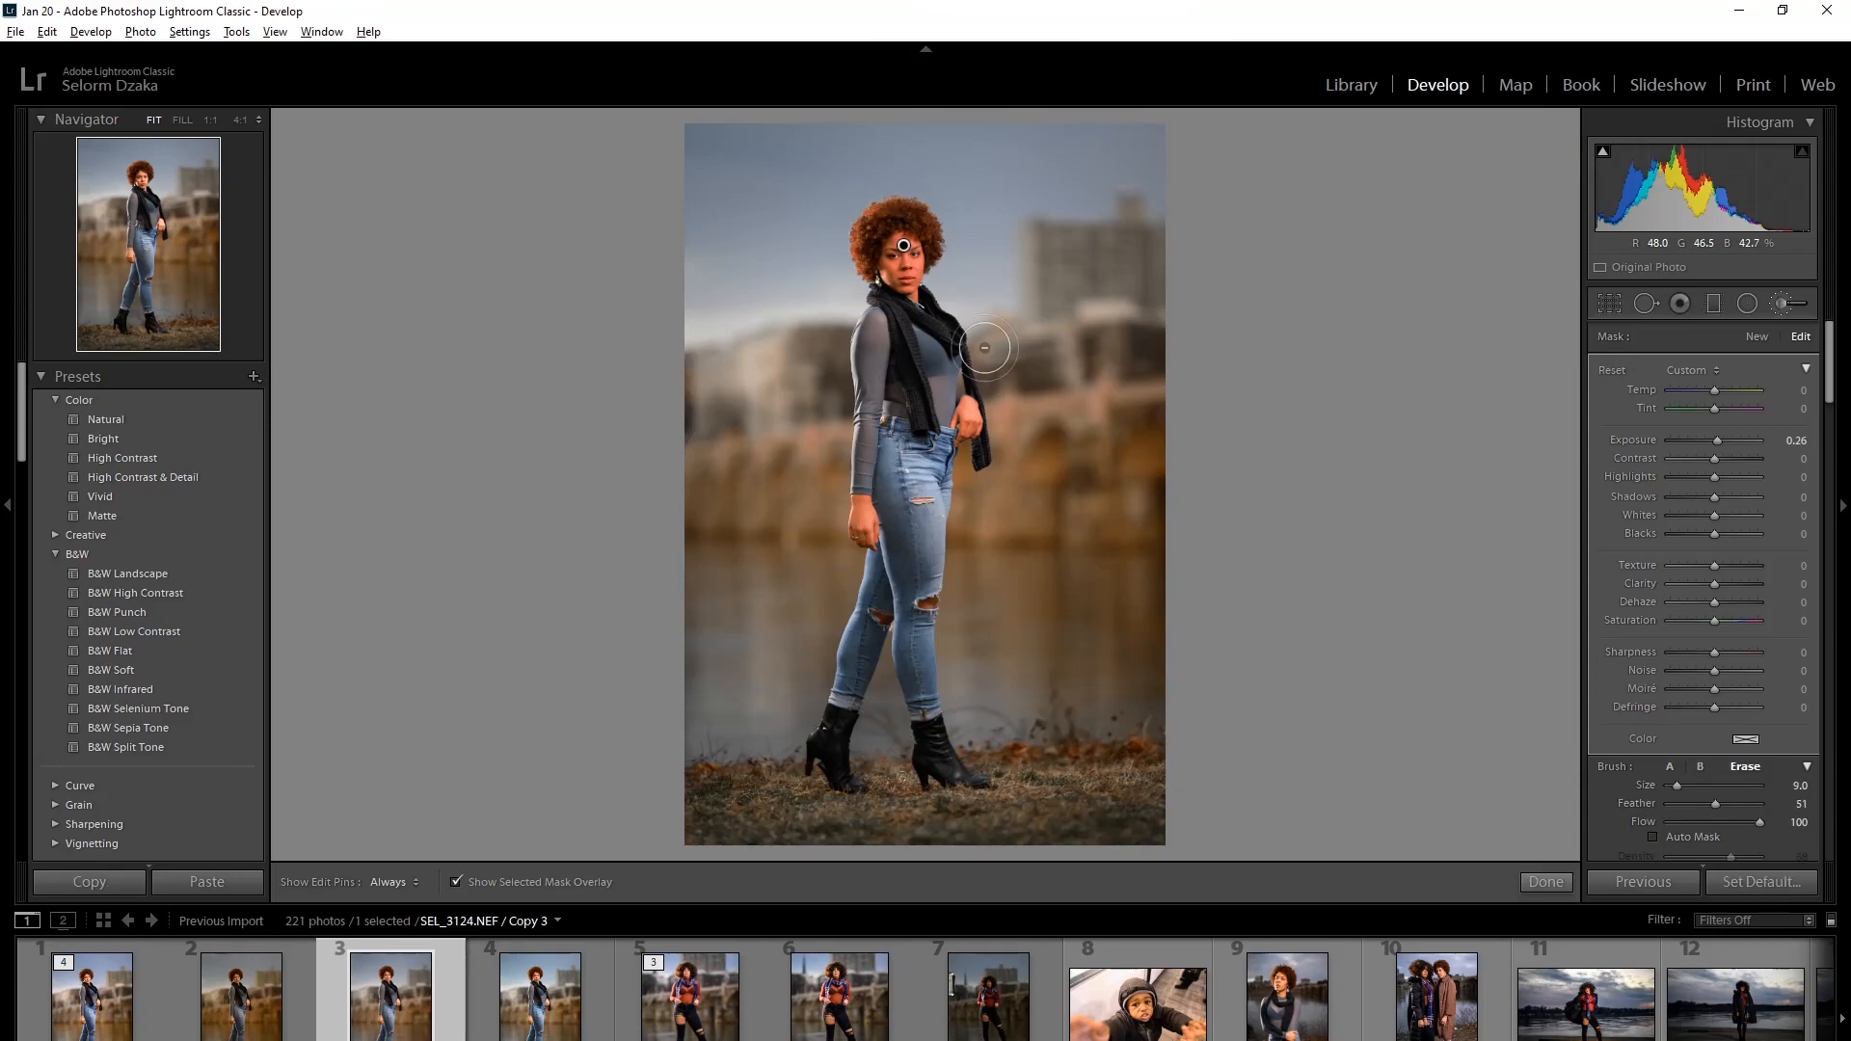
pyautogui.scroll(1, 817, 238)
pyautogui.press('h')
pyautogui.scroll(-2, 839, 217)
pyautogui.scroll(3, 1046, 427)
pyautogui.press('h')
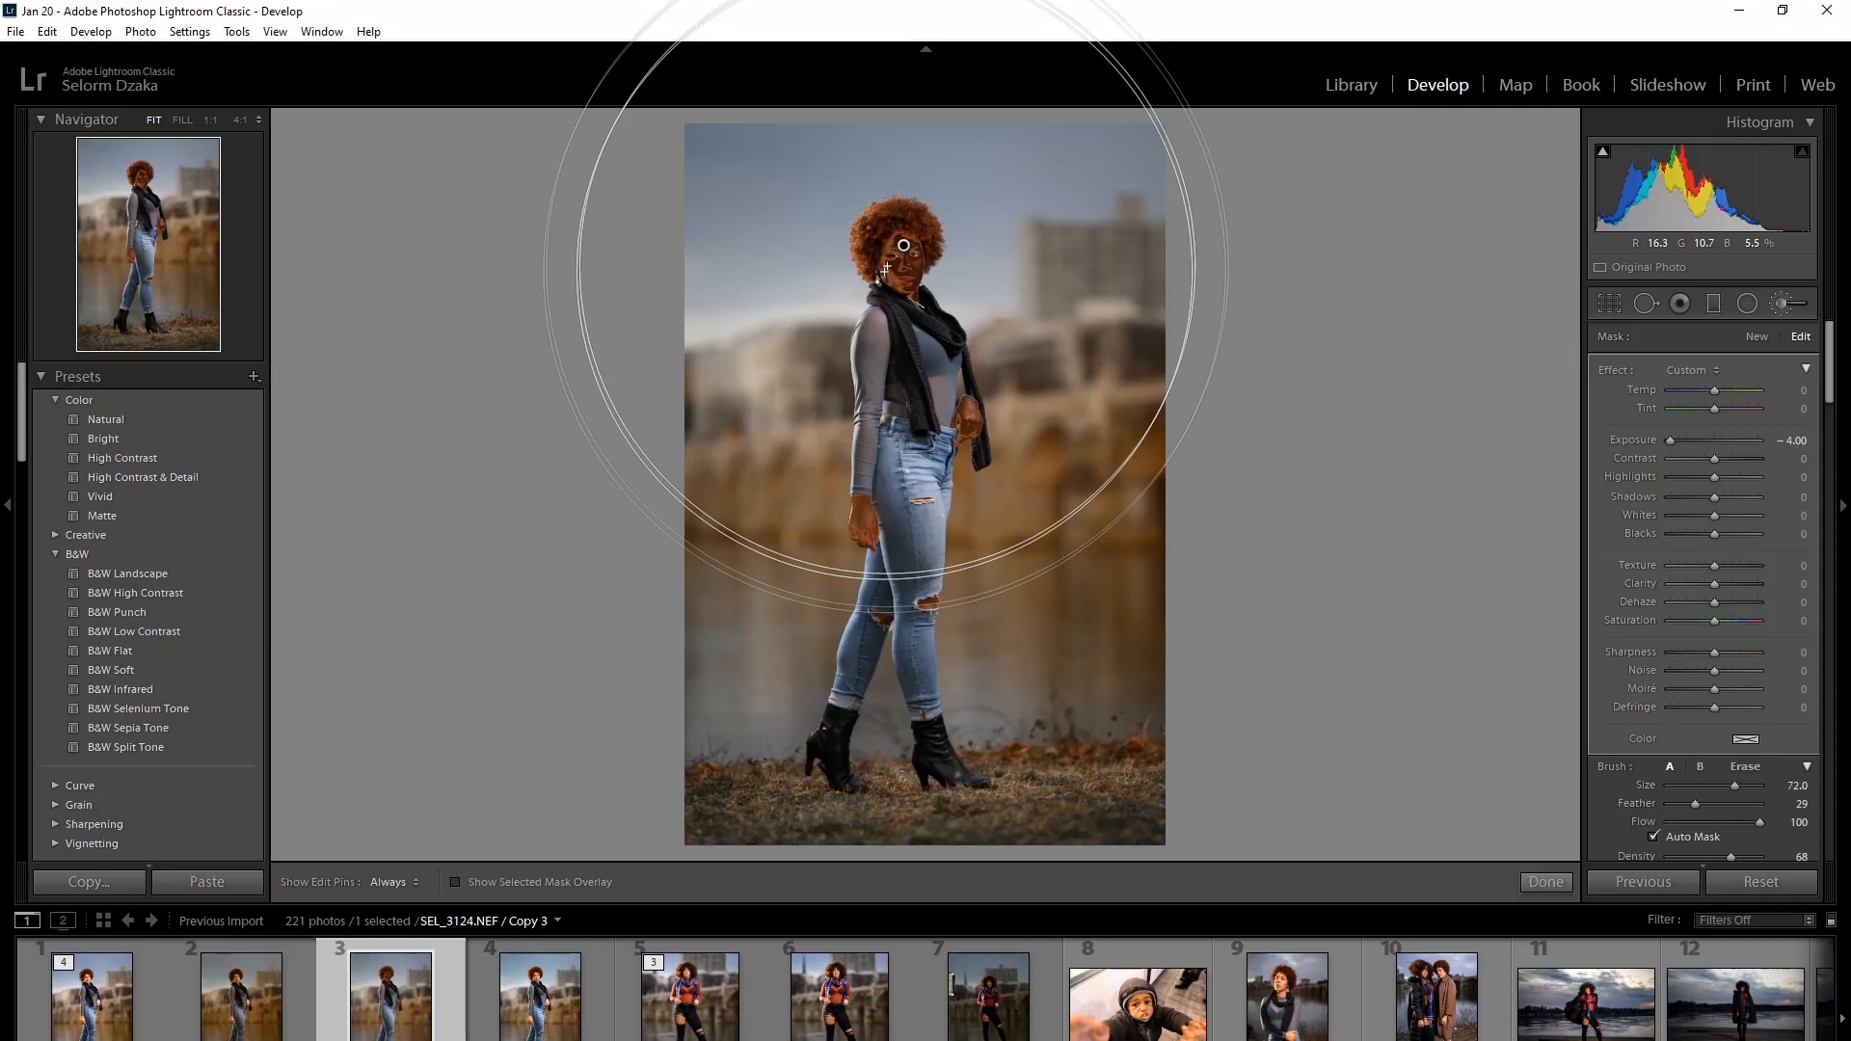
# Step: Fill the mask gaps on the subject's cheek, jaw and forehead using a size 5 brush with Auto Mask off
pyautogui.click(243, 119)
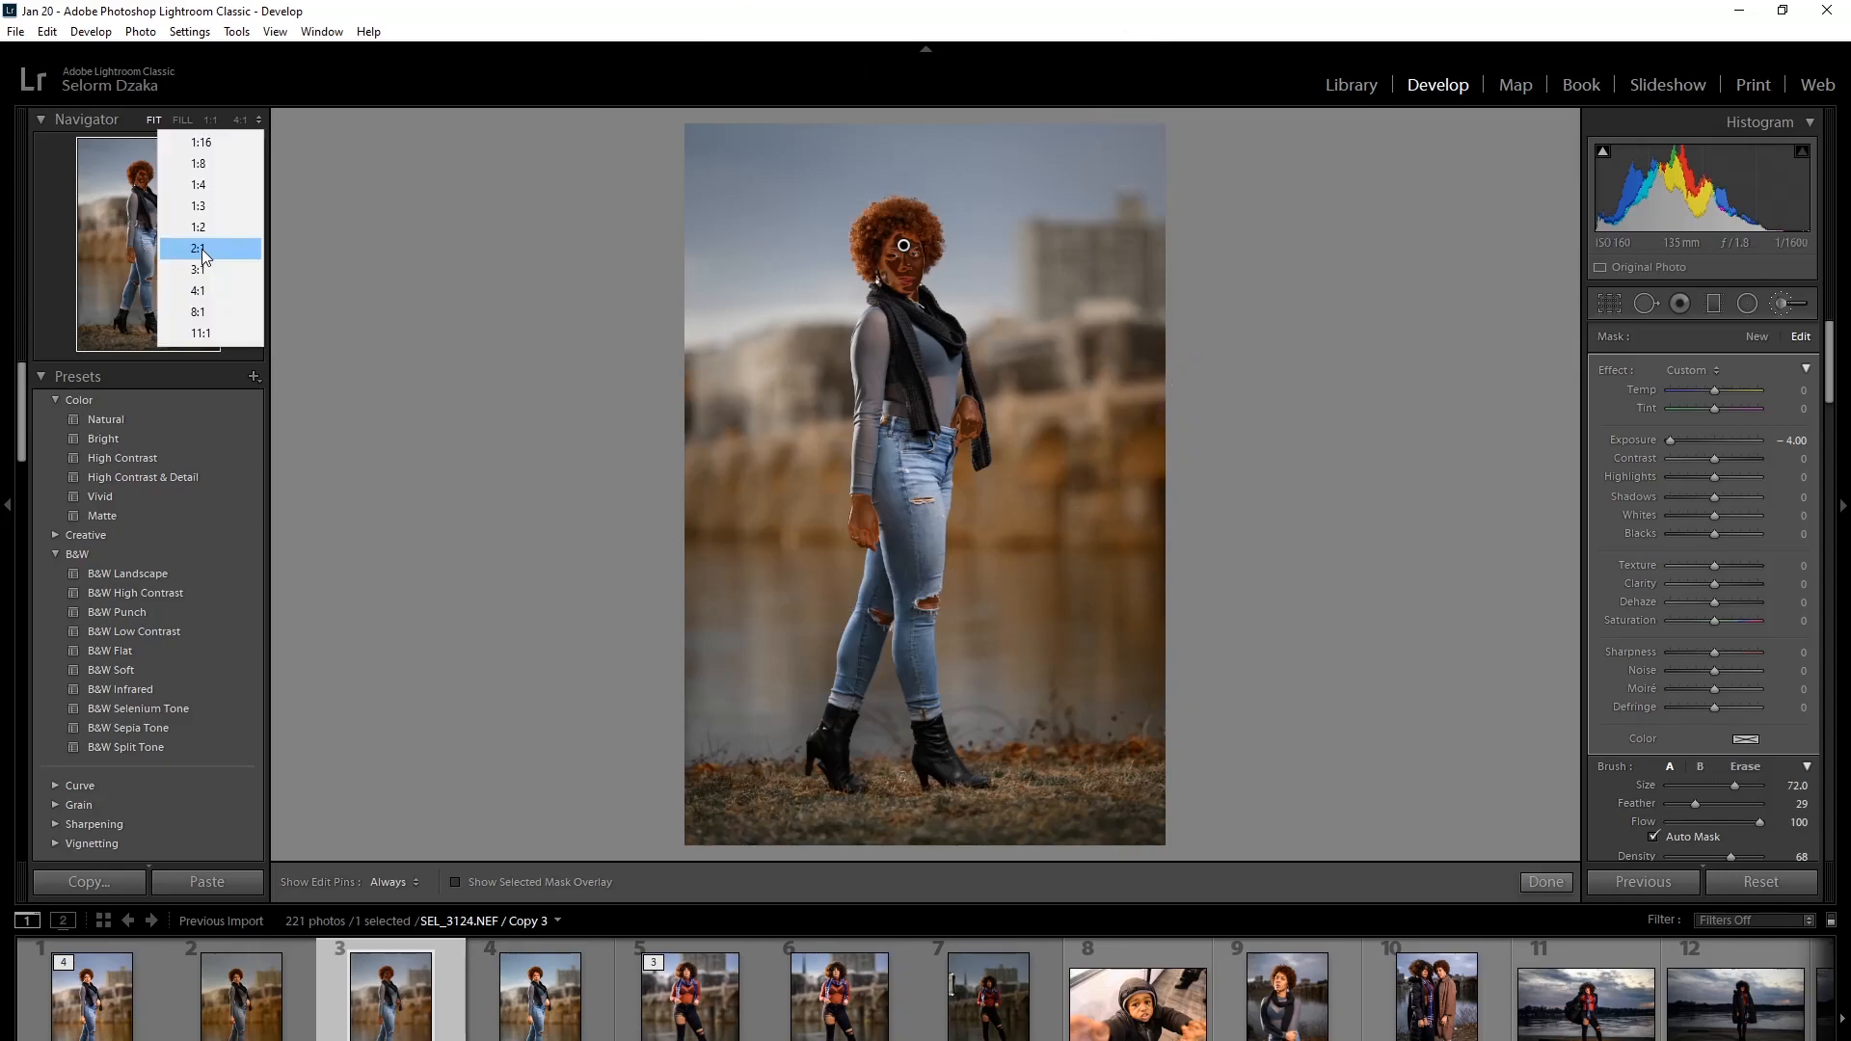
pyautogui.click(200, 249)
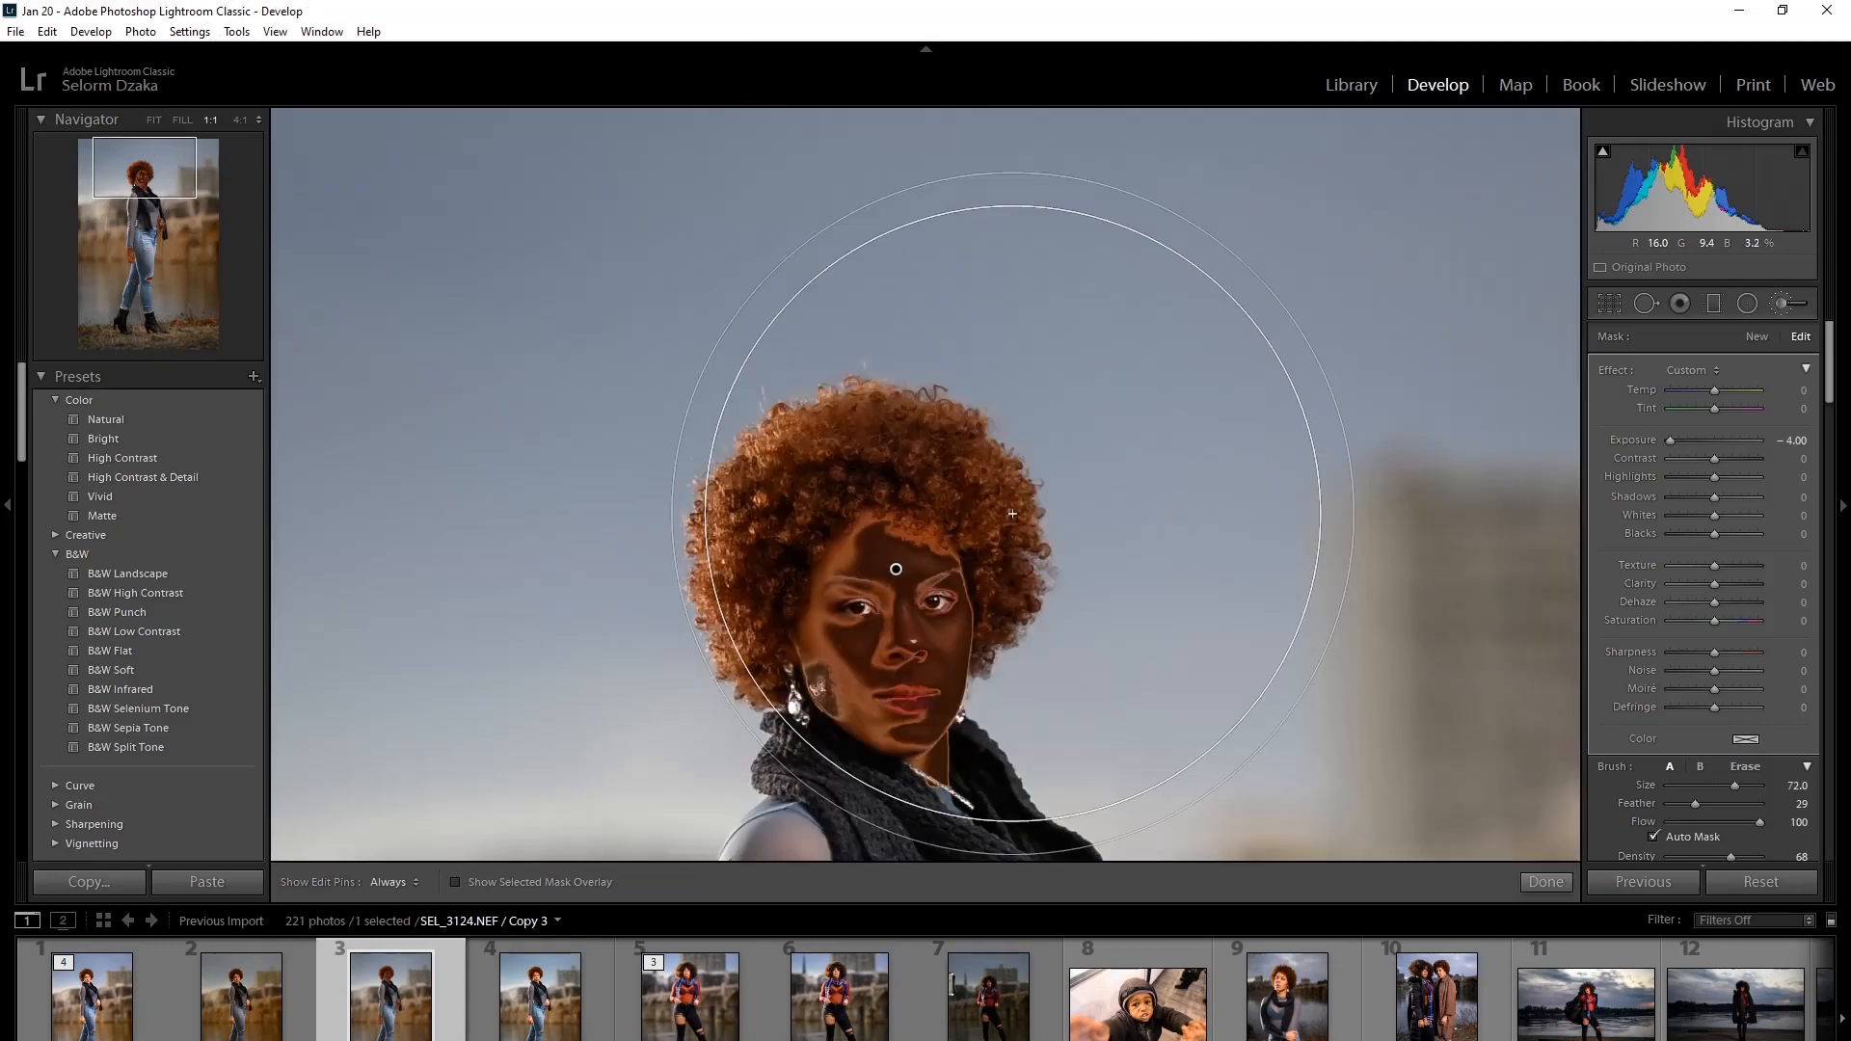
pyautogui.scroll(-1, 1013, 514)
pyautogui.press('space')
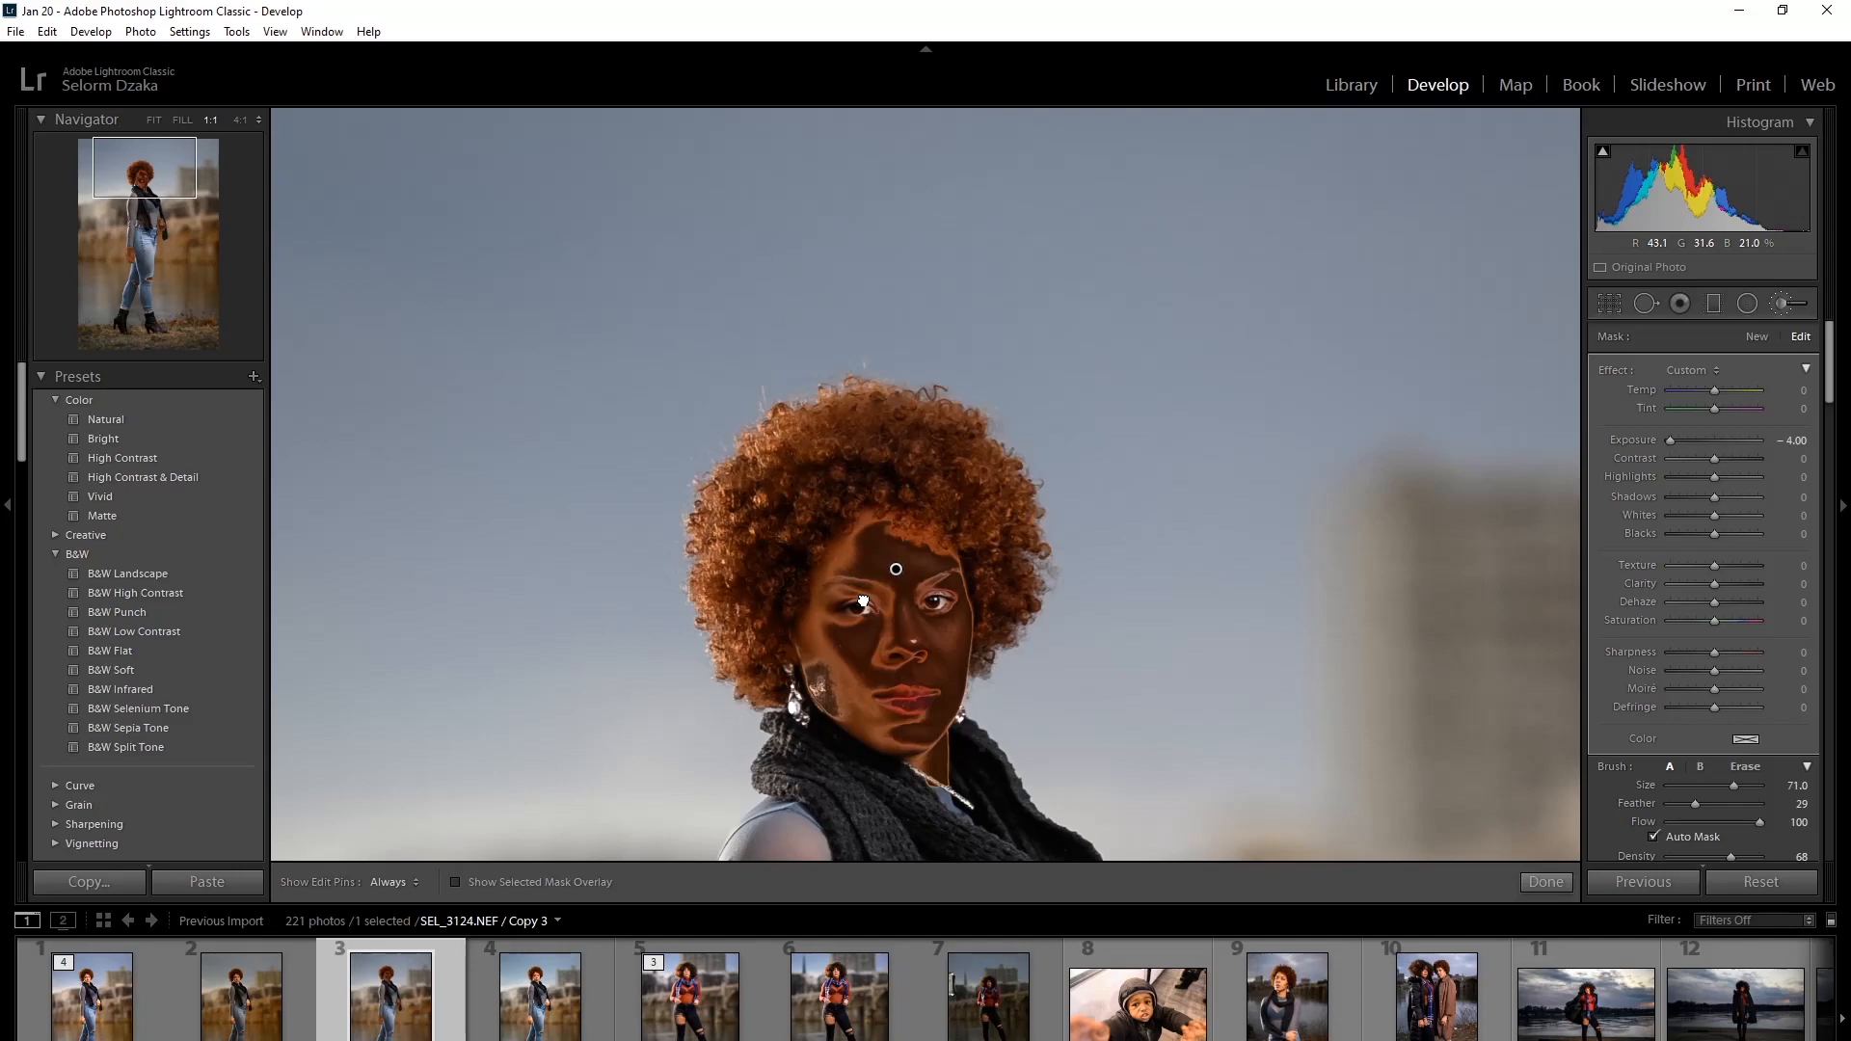
pyautogui.moveTo(862, 602); pyautogui.dragTo(1071, 473)
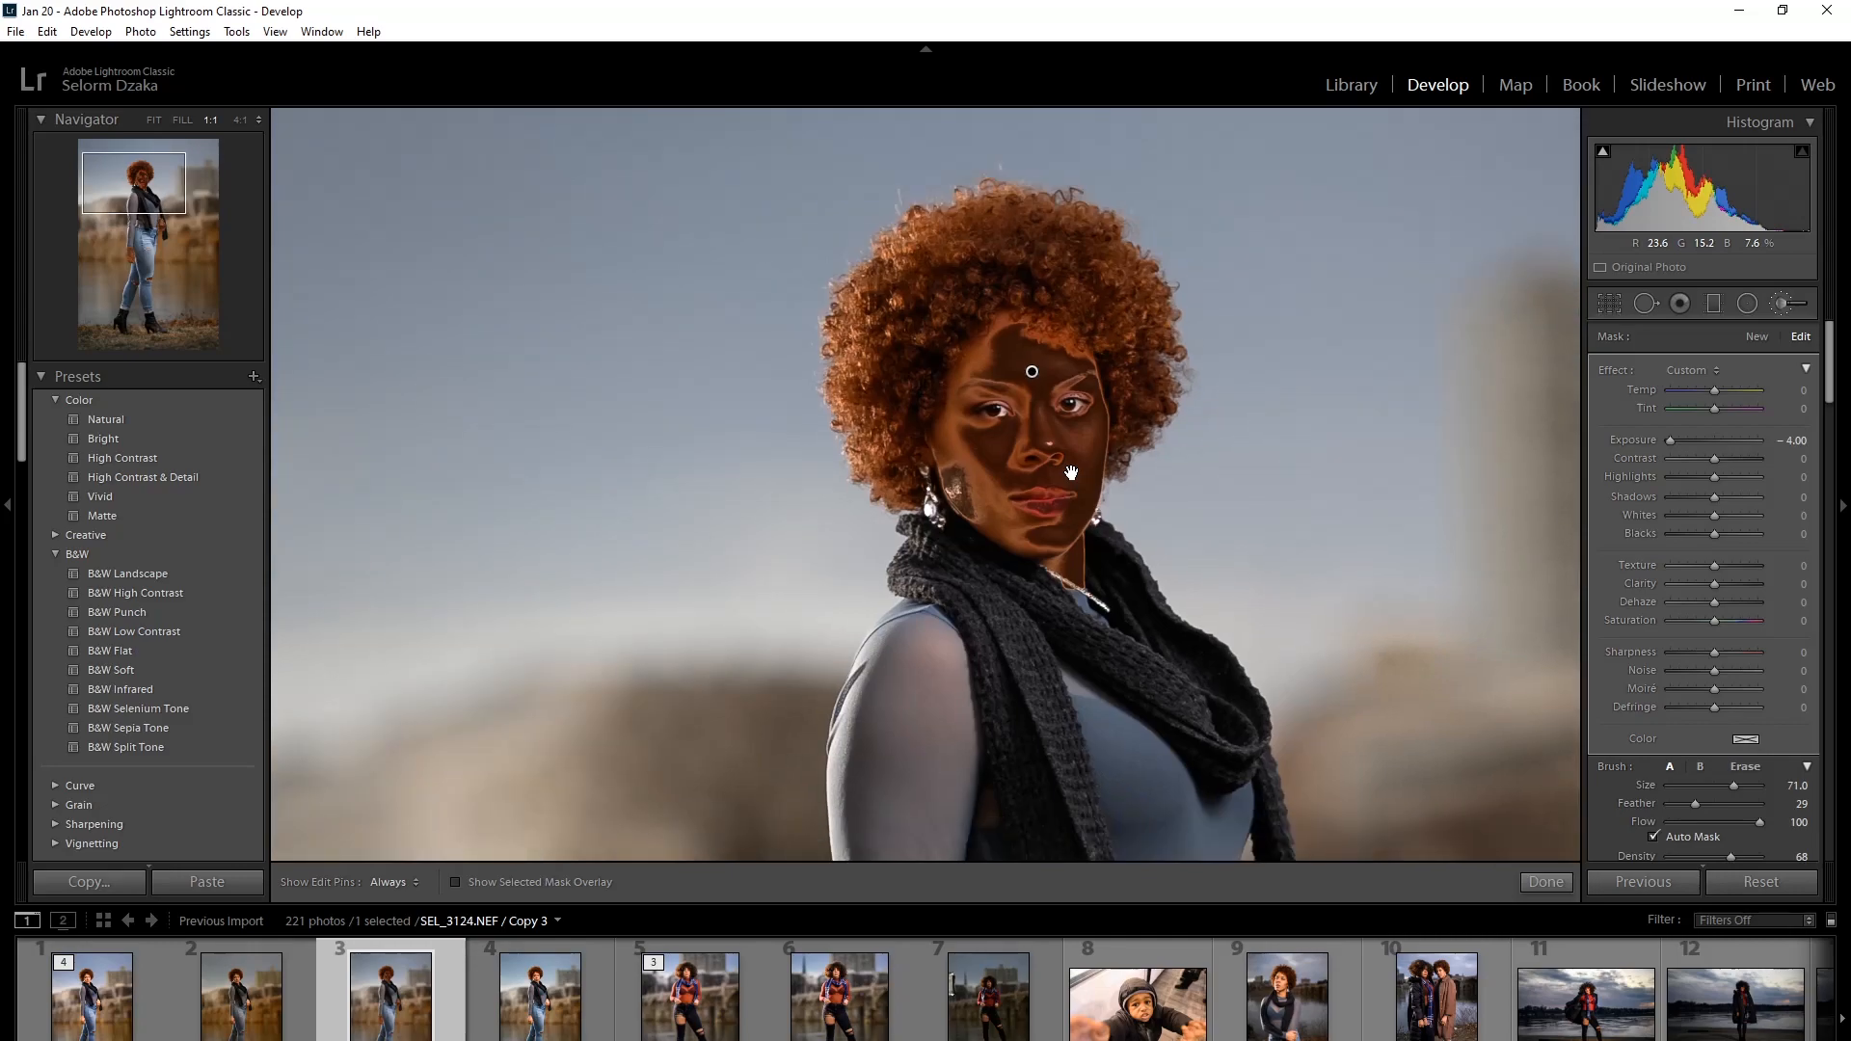
pyautogui.scroll(-7, 1139, 422)
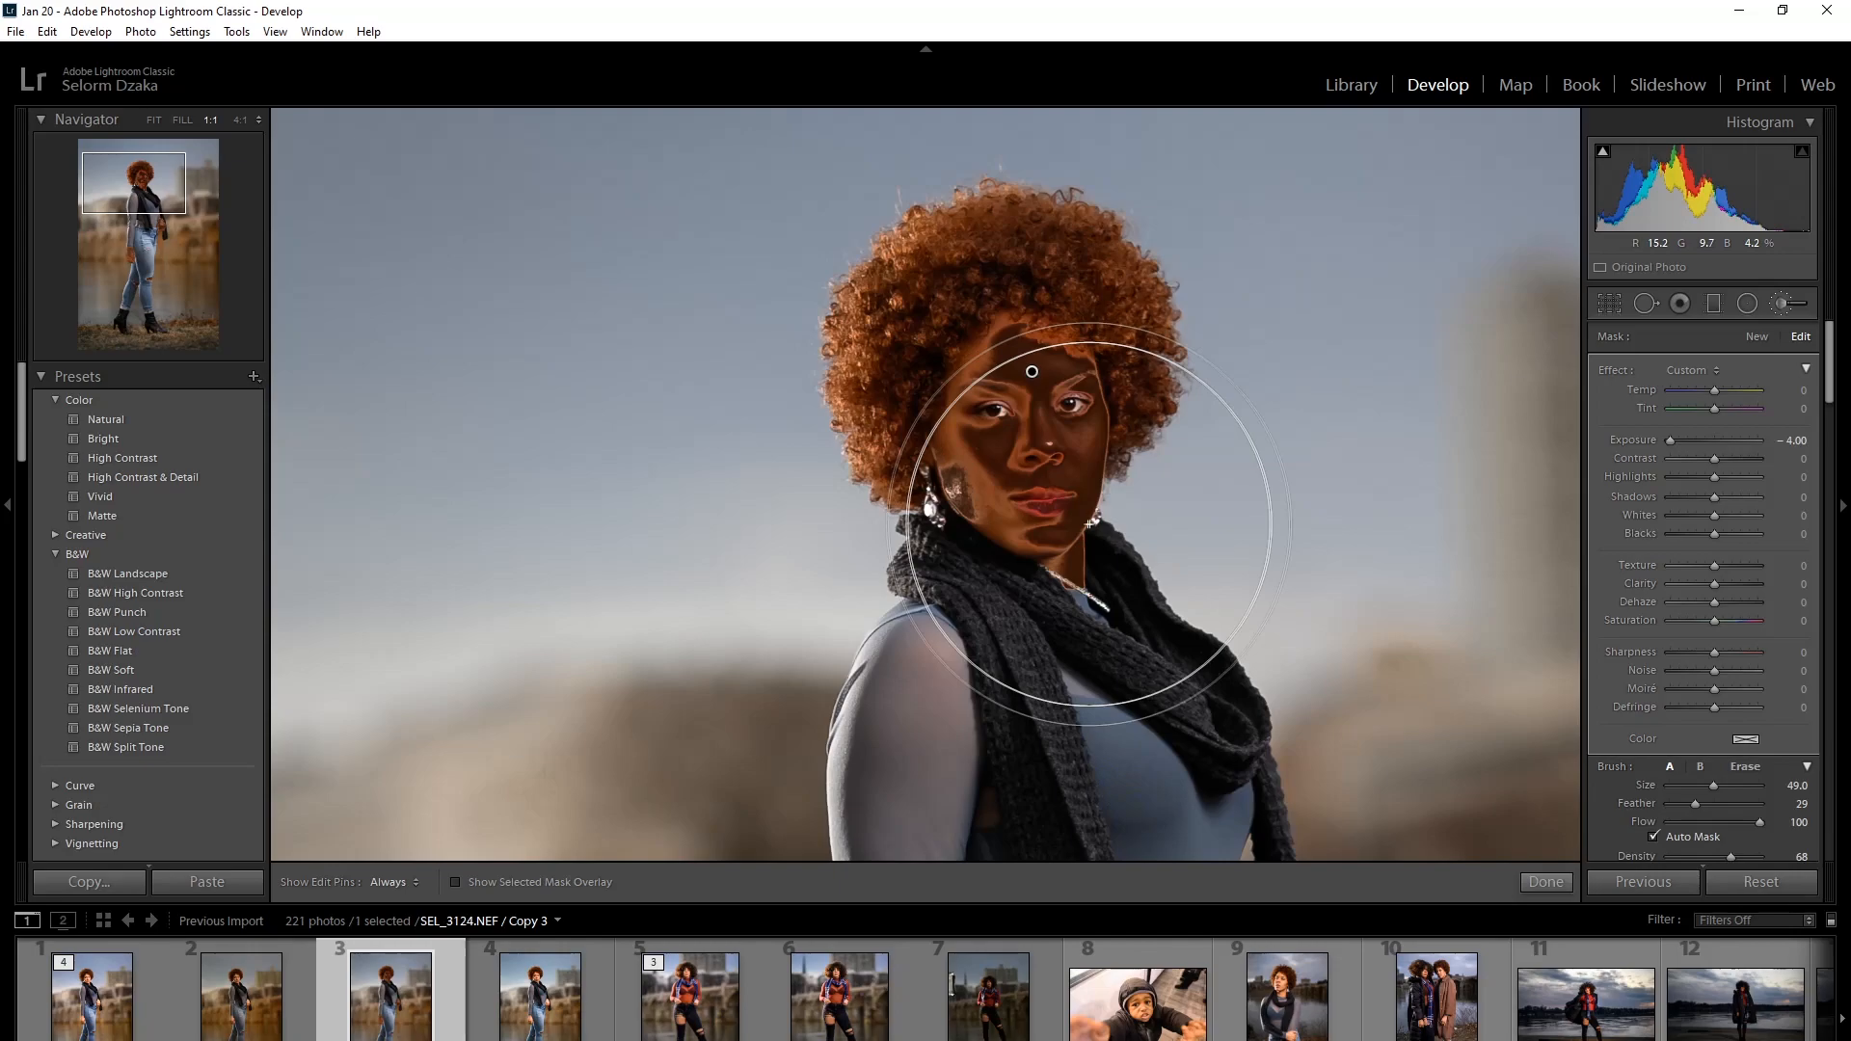
pyautogui.press('a')
pyautogui.scroll(-8, 1004, 507)
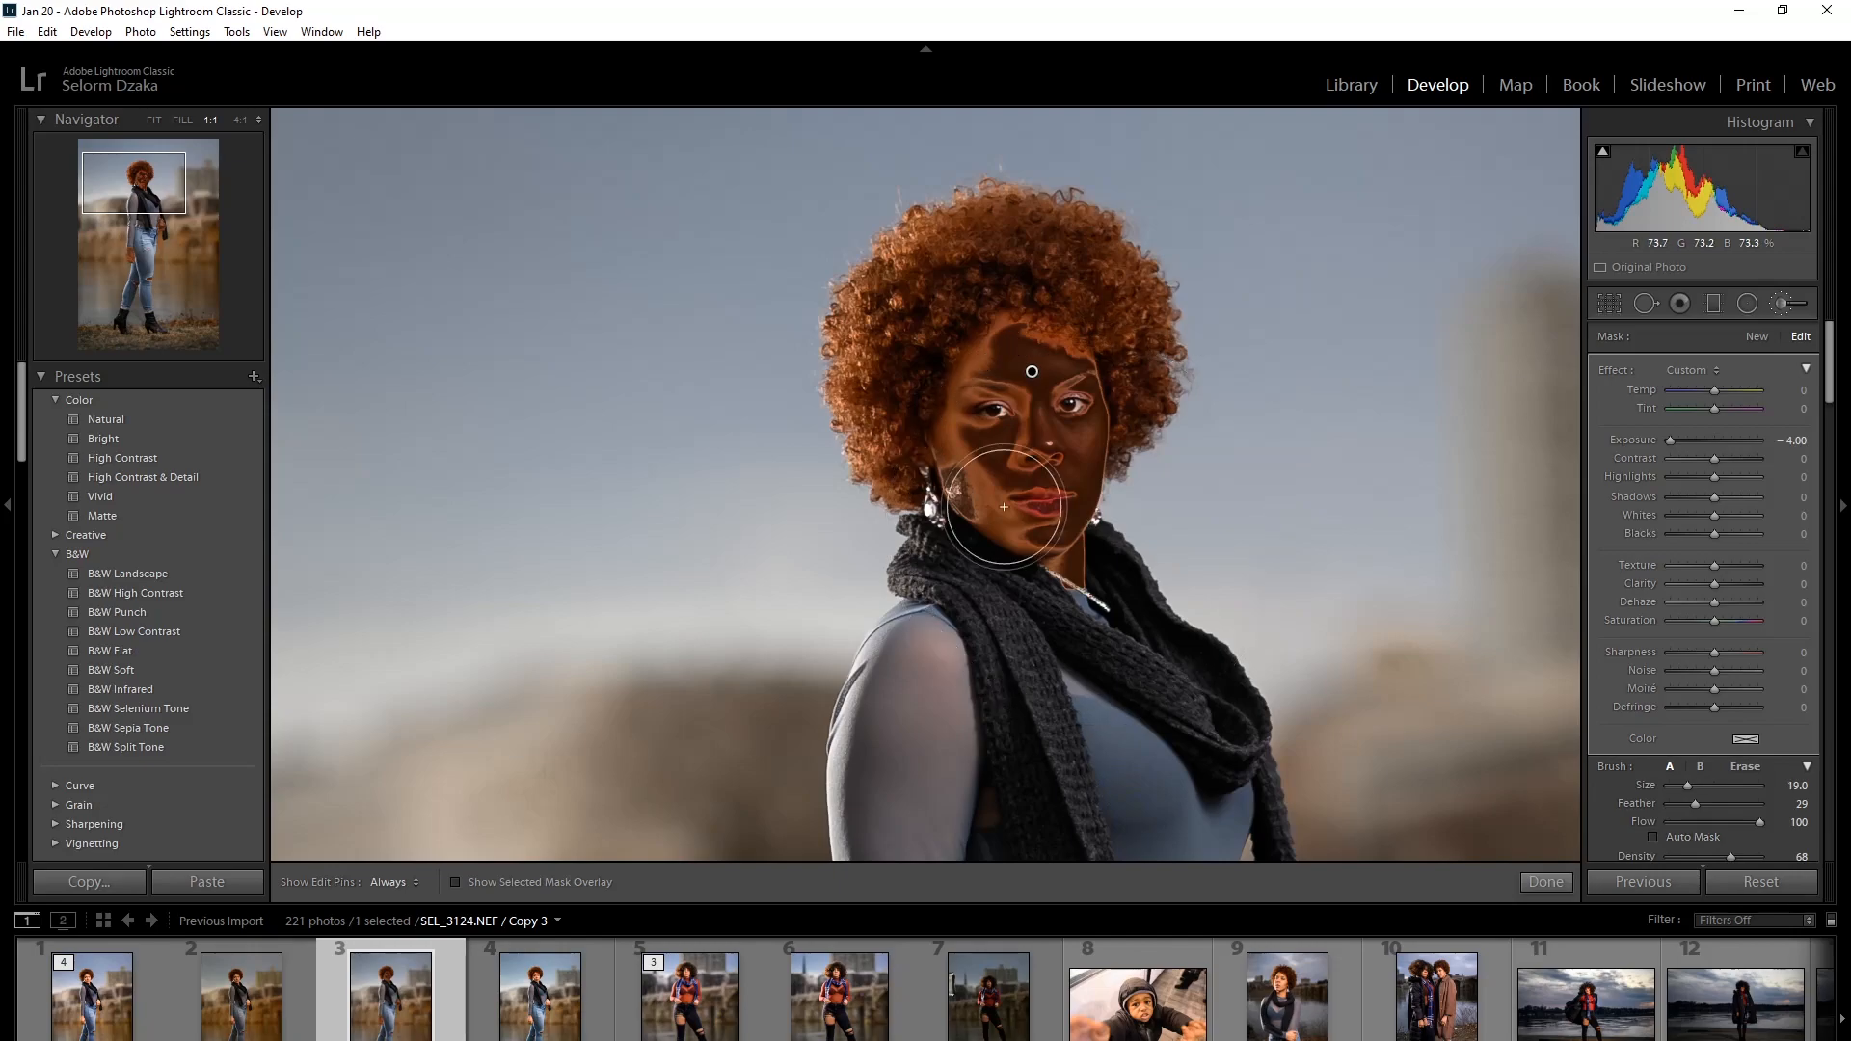
pyautogui.scroll(-4, 962, 475)
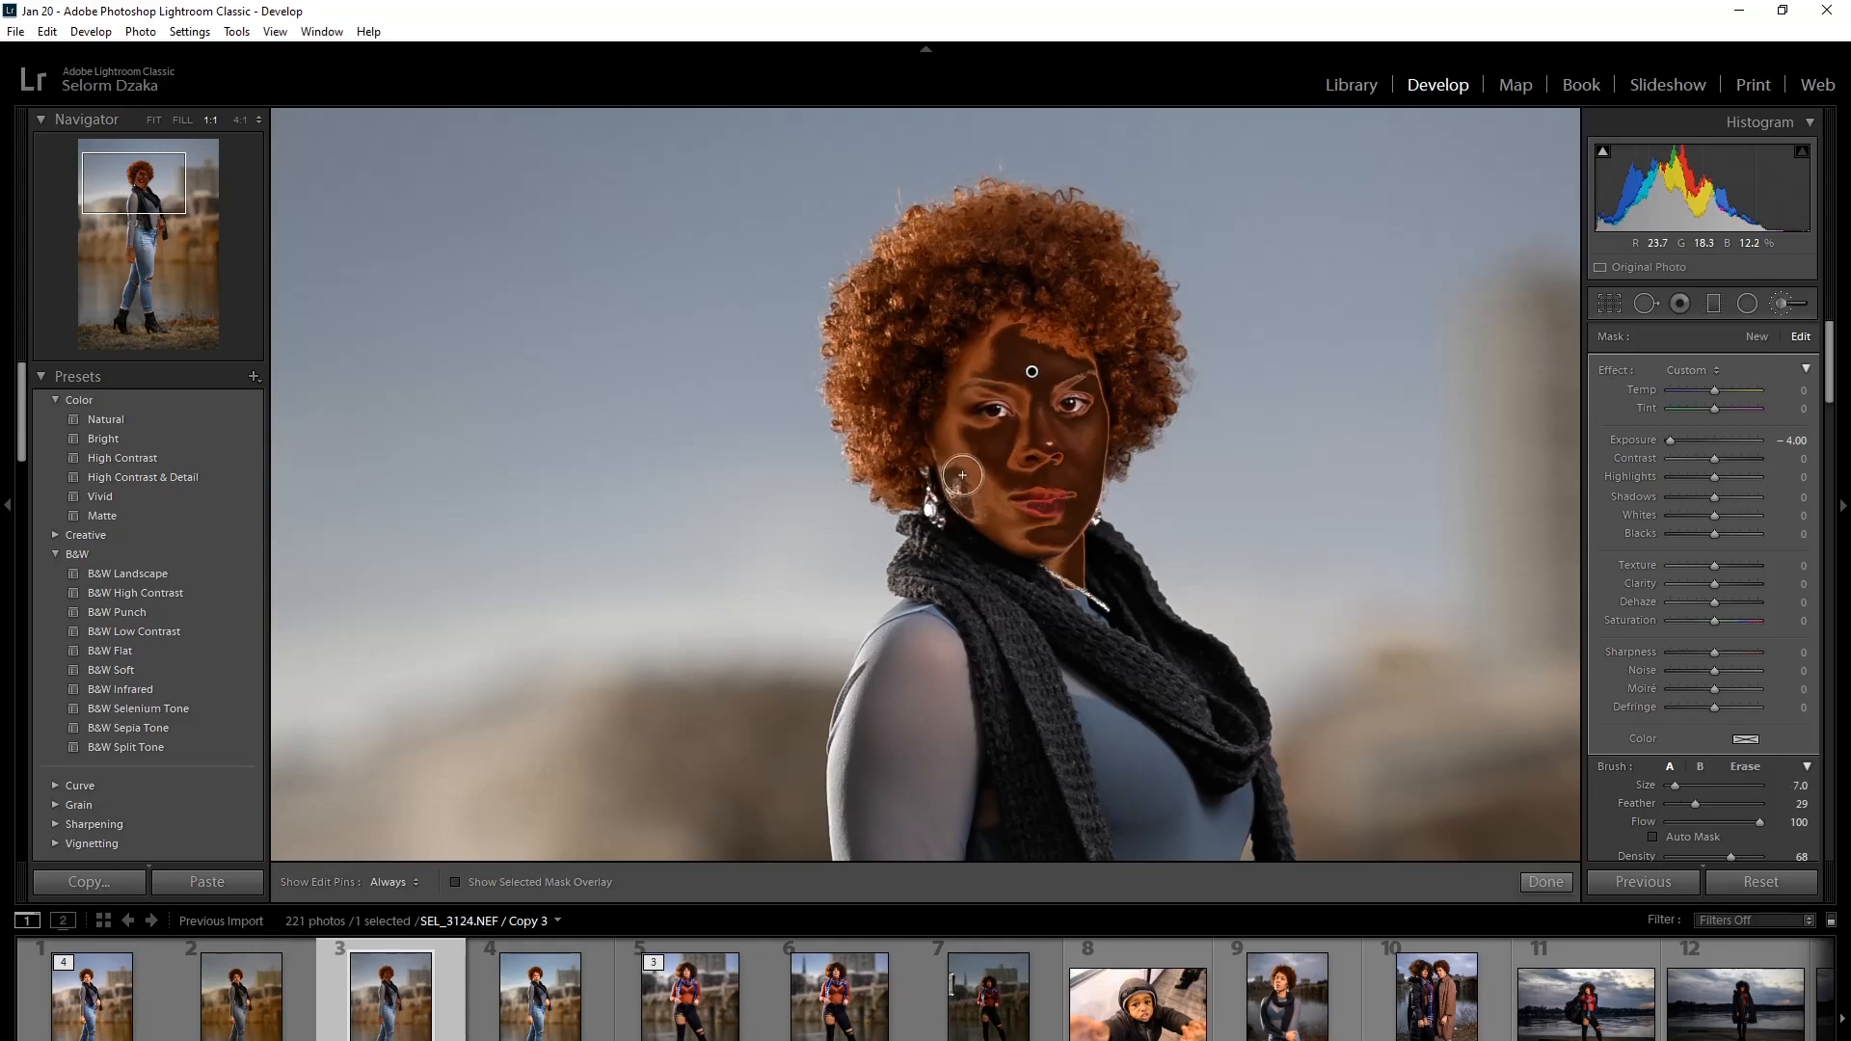
pyautogui.scroll(-2, 962, 475)
pyautogui.moveTo(962, 475); pyautogui.dragTo(1045, 532)
pyautogui.press('h')
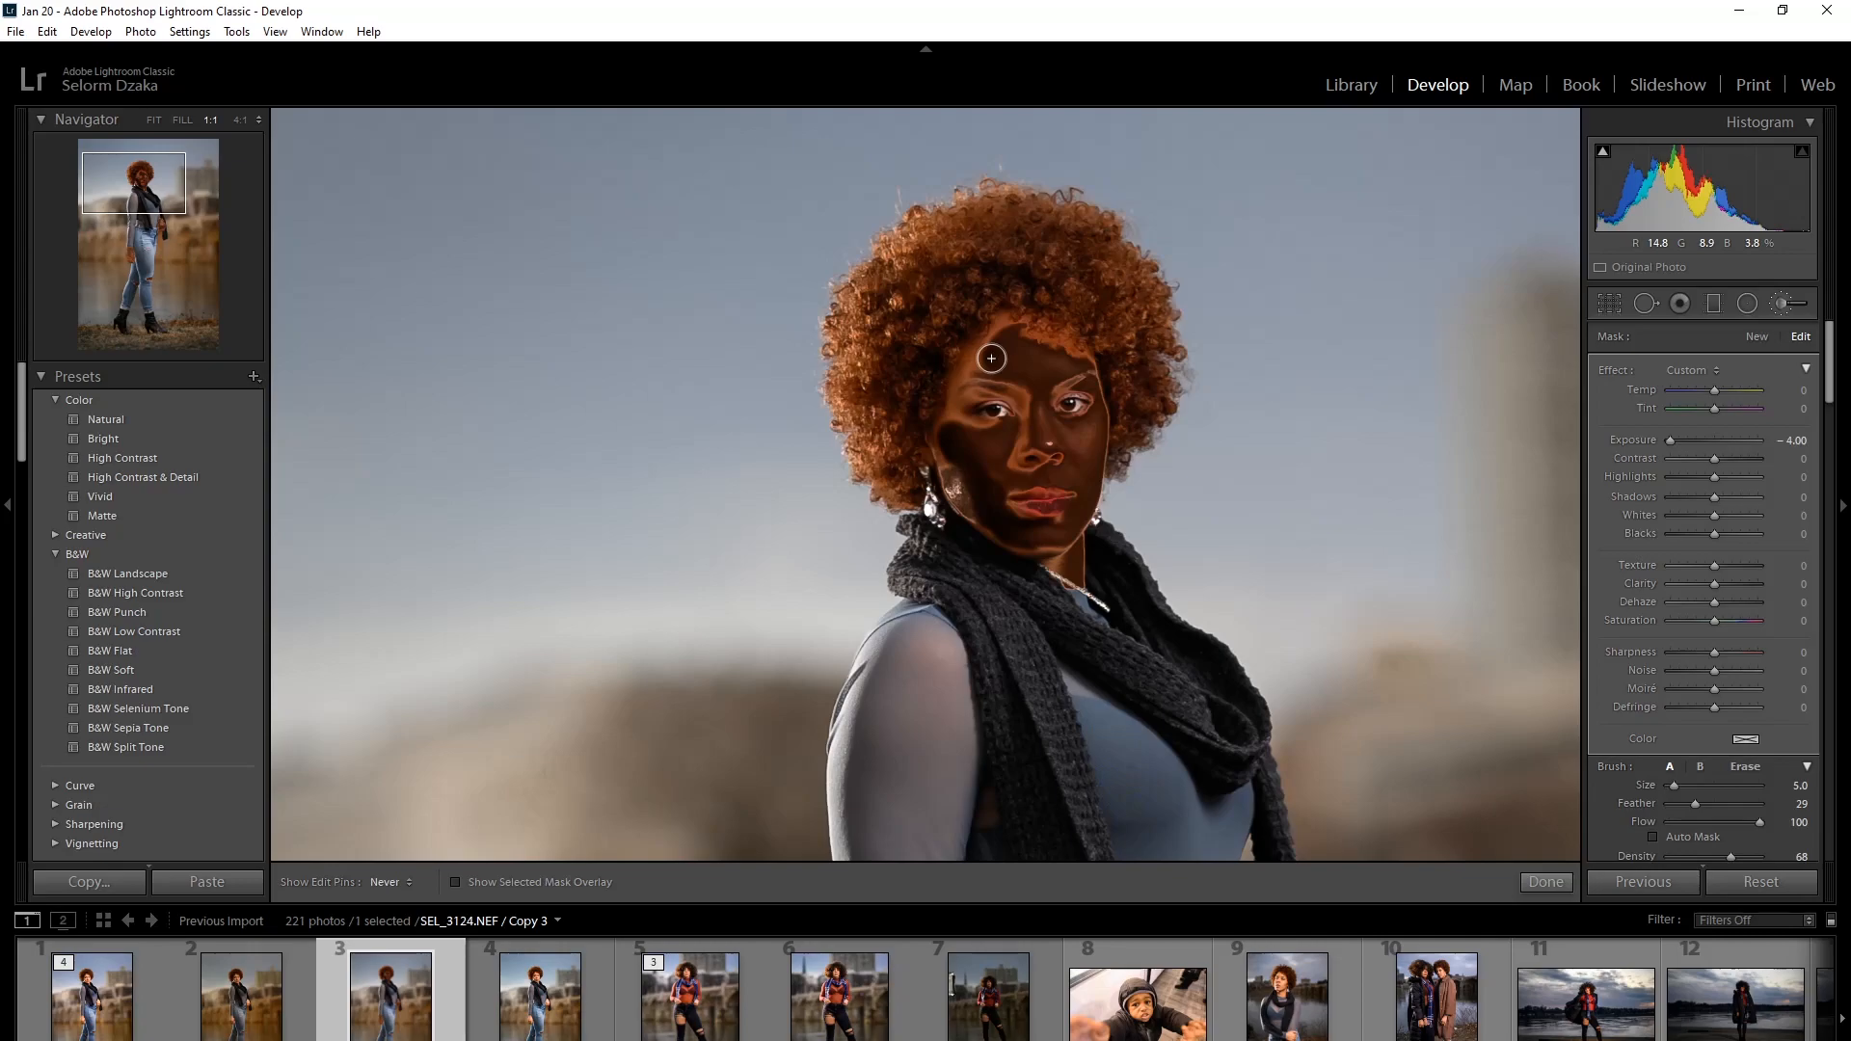
pyautogui.click(991, 358)
pyautogui.press('h')
# Step: Erase the skin mask from the lips, nostrils and eyes with a small eraser brush of size 2 to 3
pyautogui.press('alt')
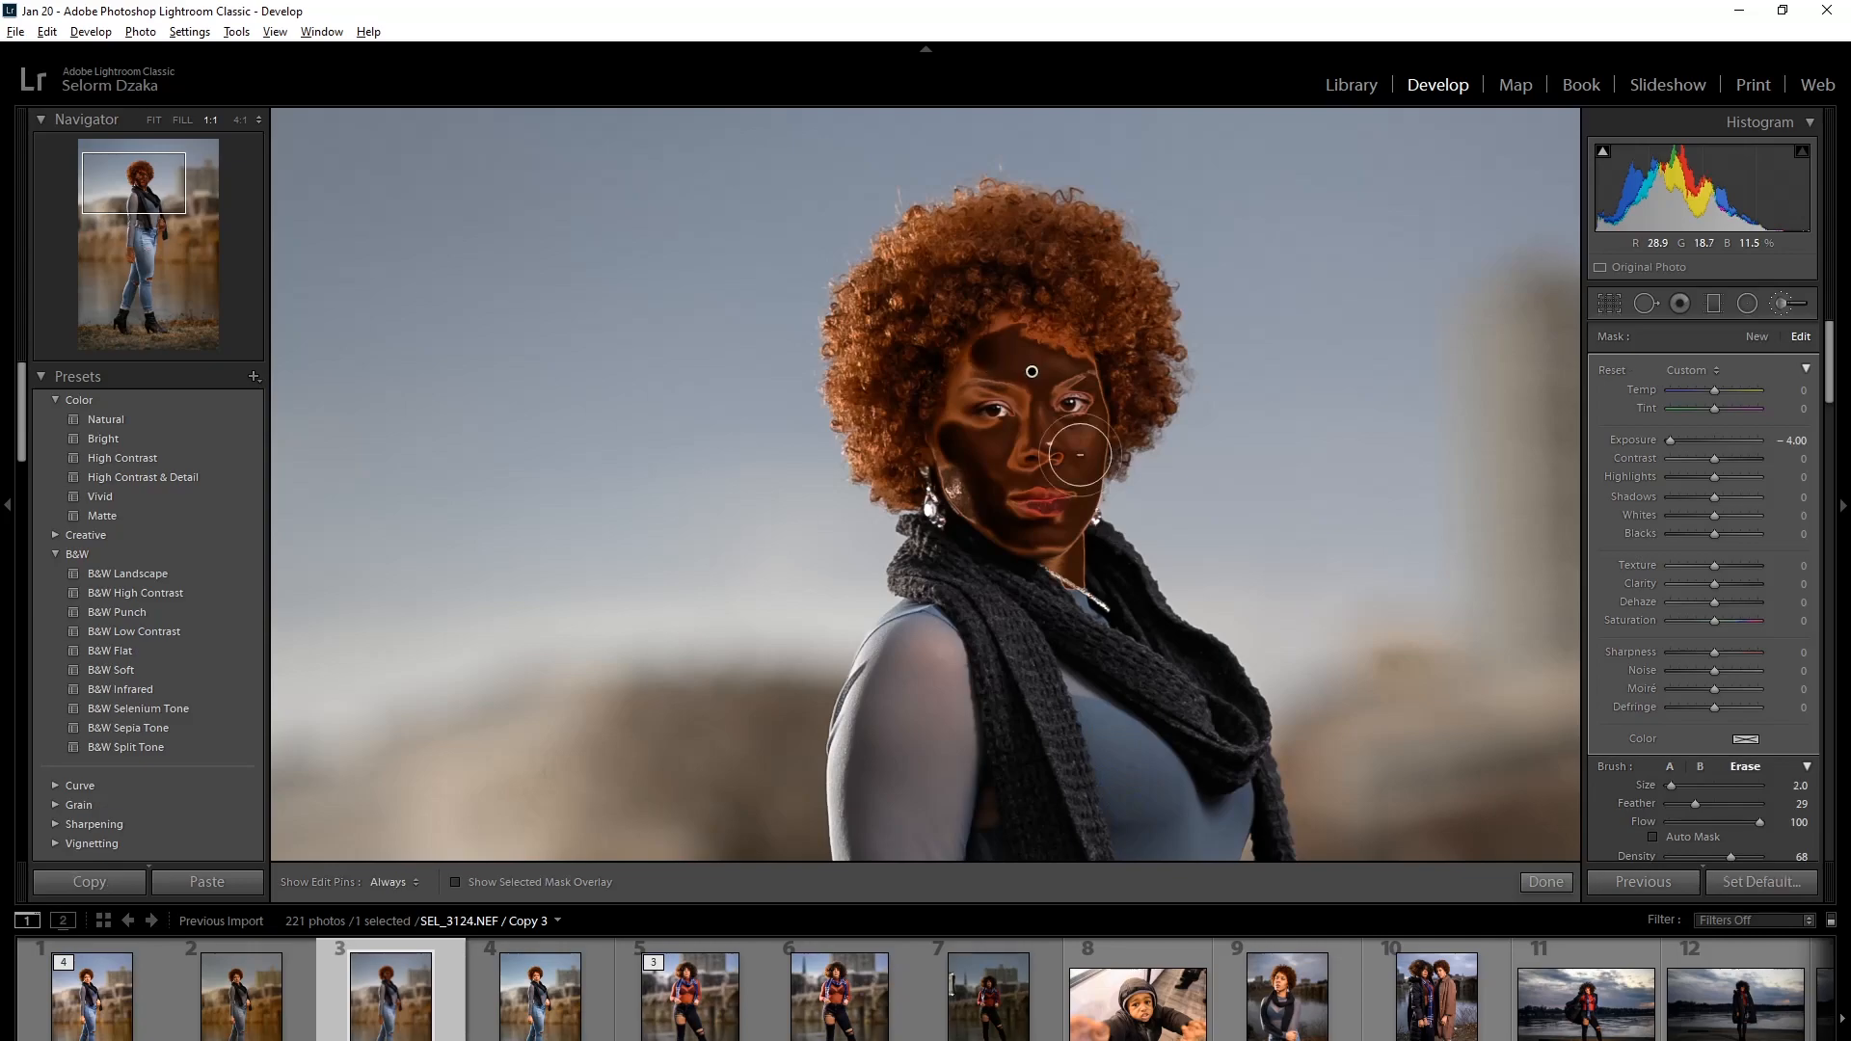
pyautogui.press('h')
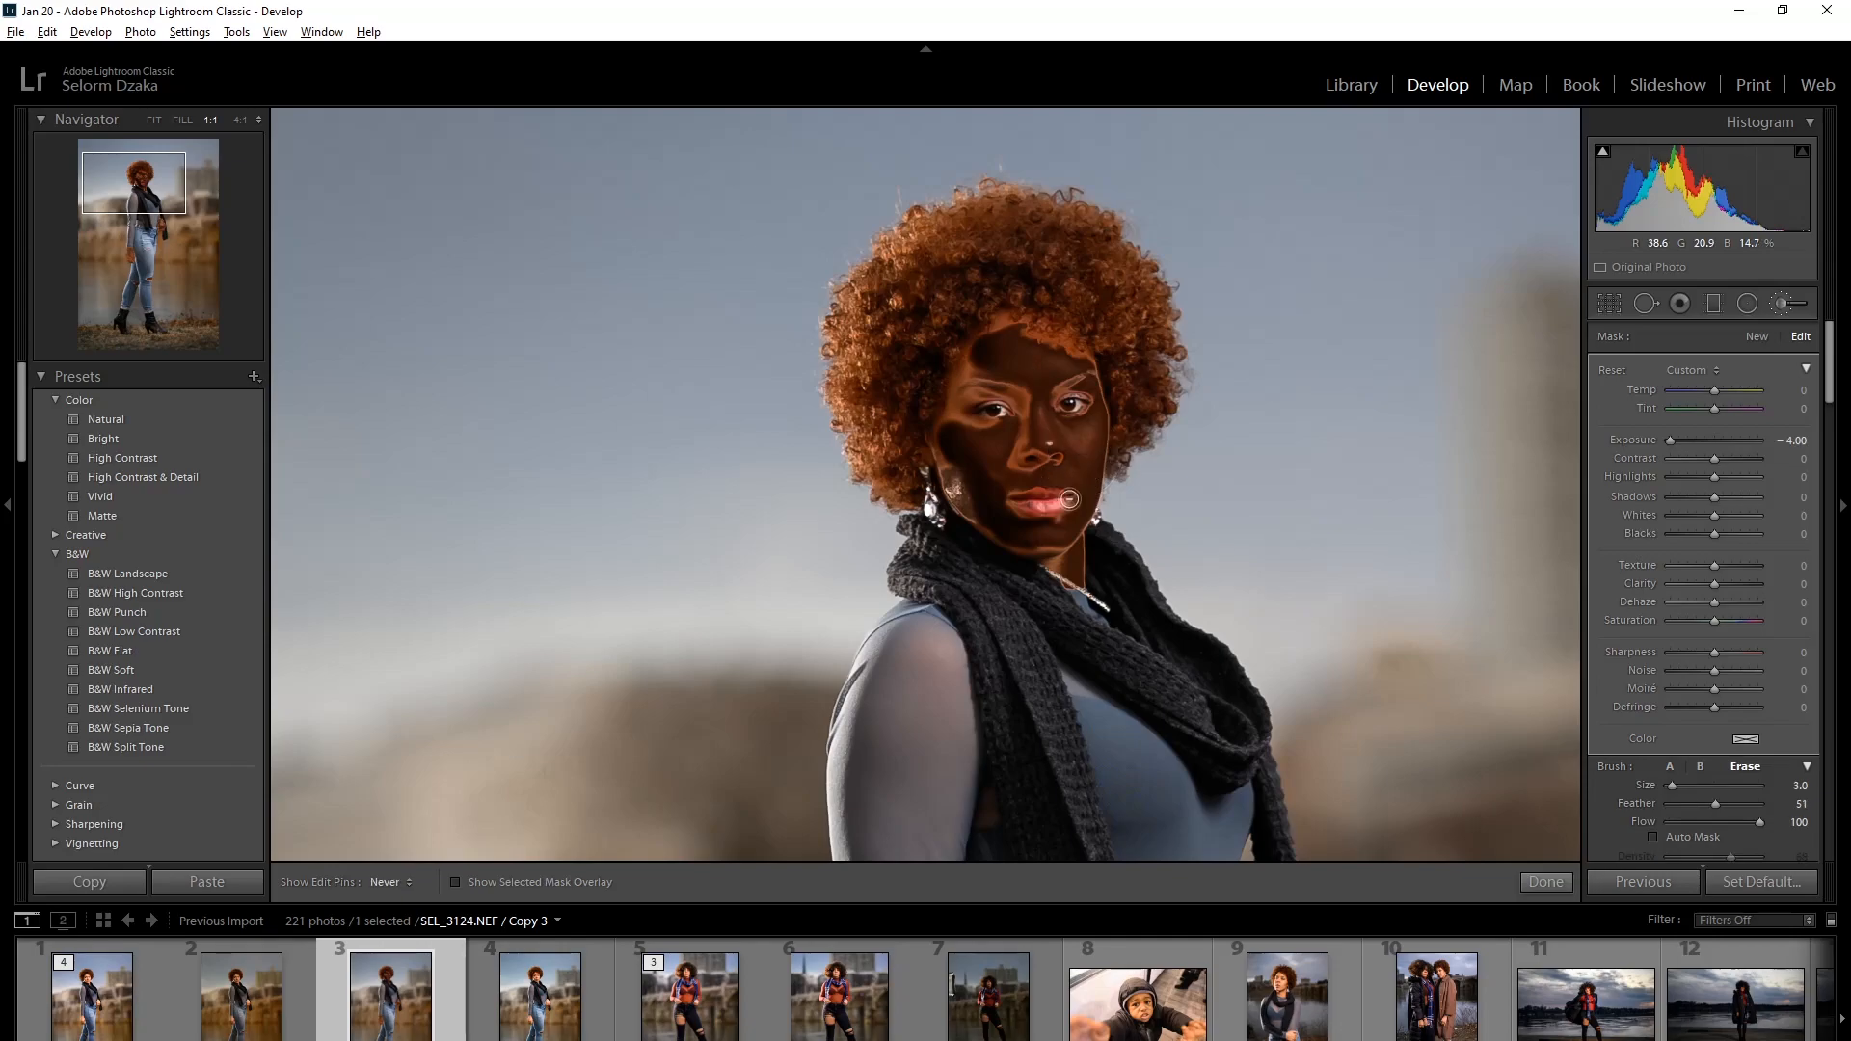
pyautogui.moveTo(1069, 498); pyautogui.dragTo(1059, 457)
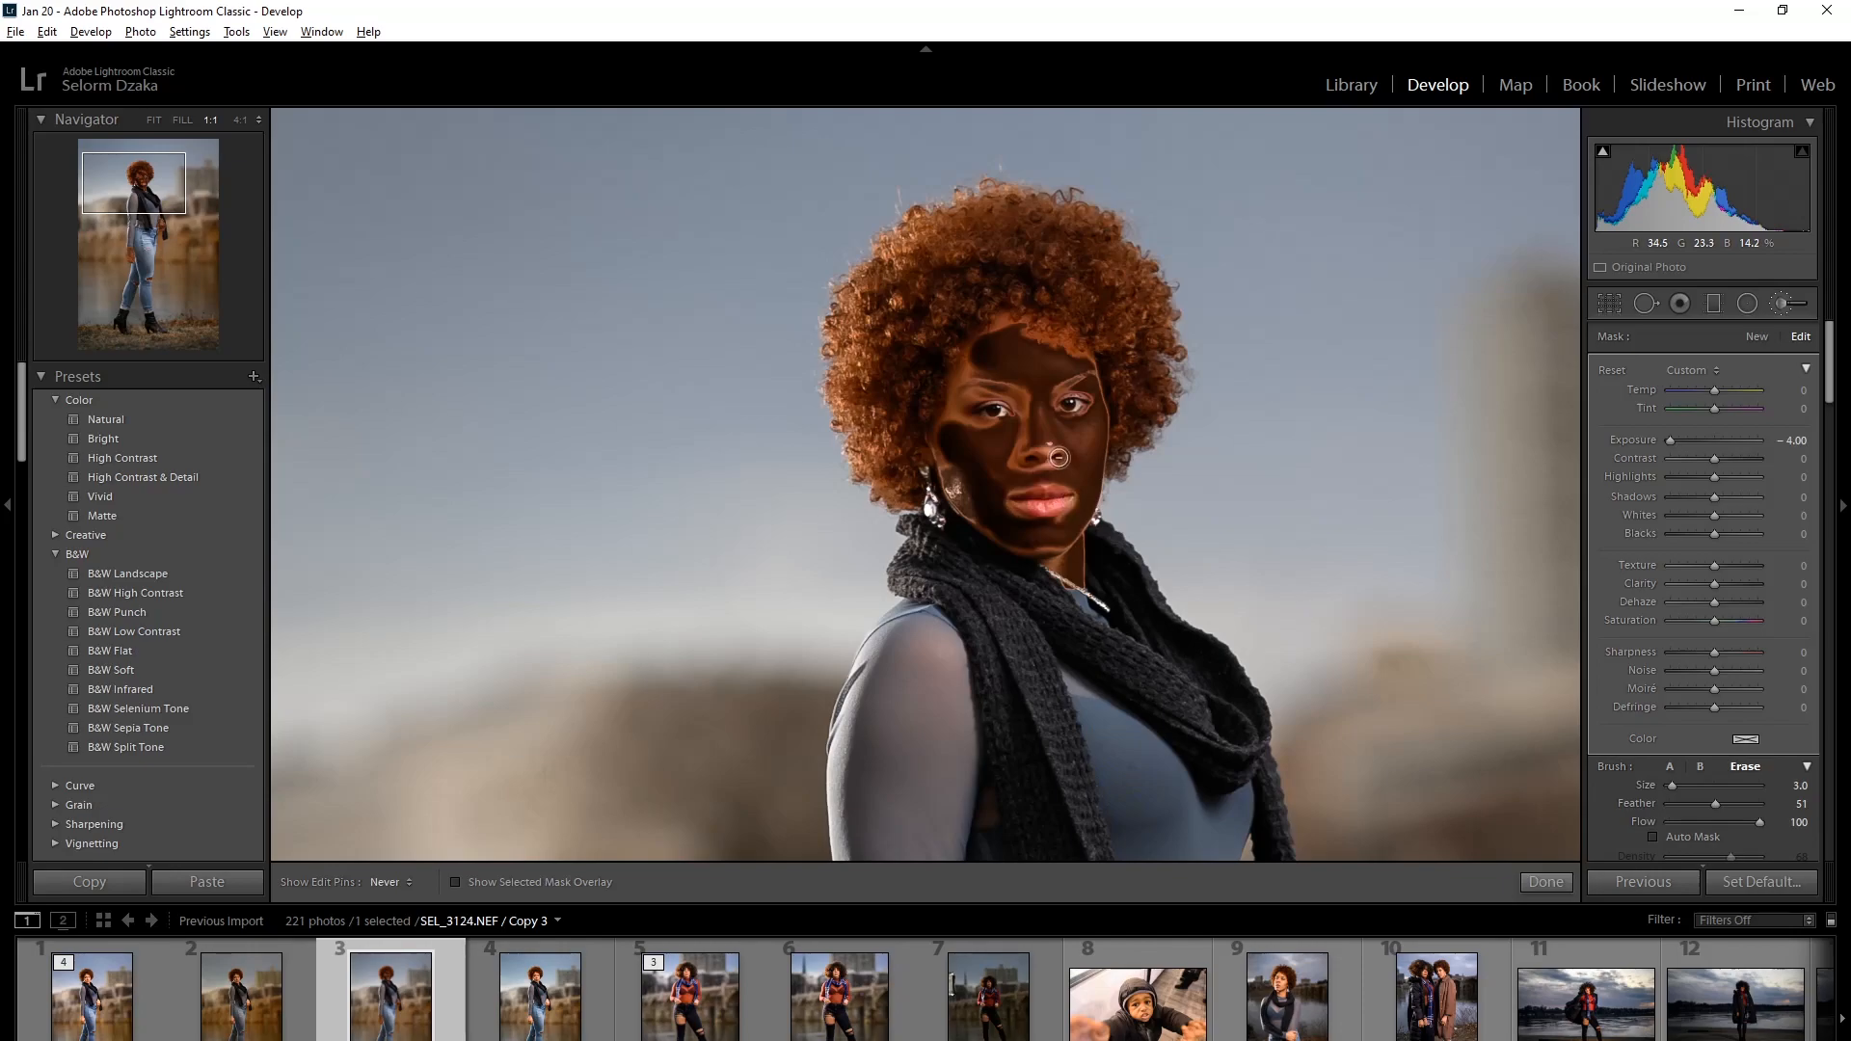
pyautogui.click(1070, 399)
pyautogui.press('[')
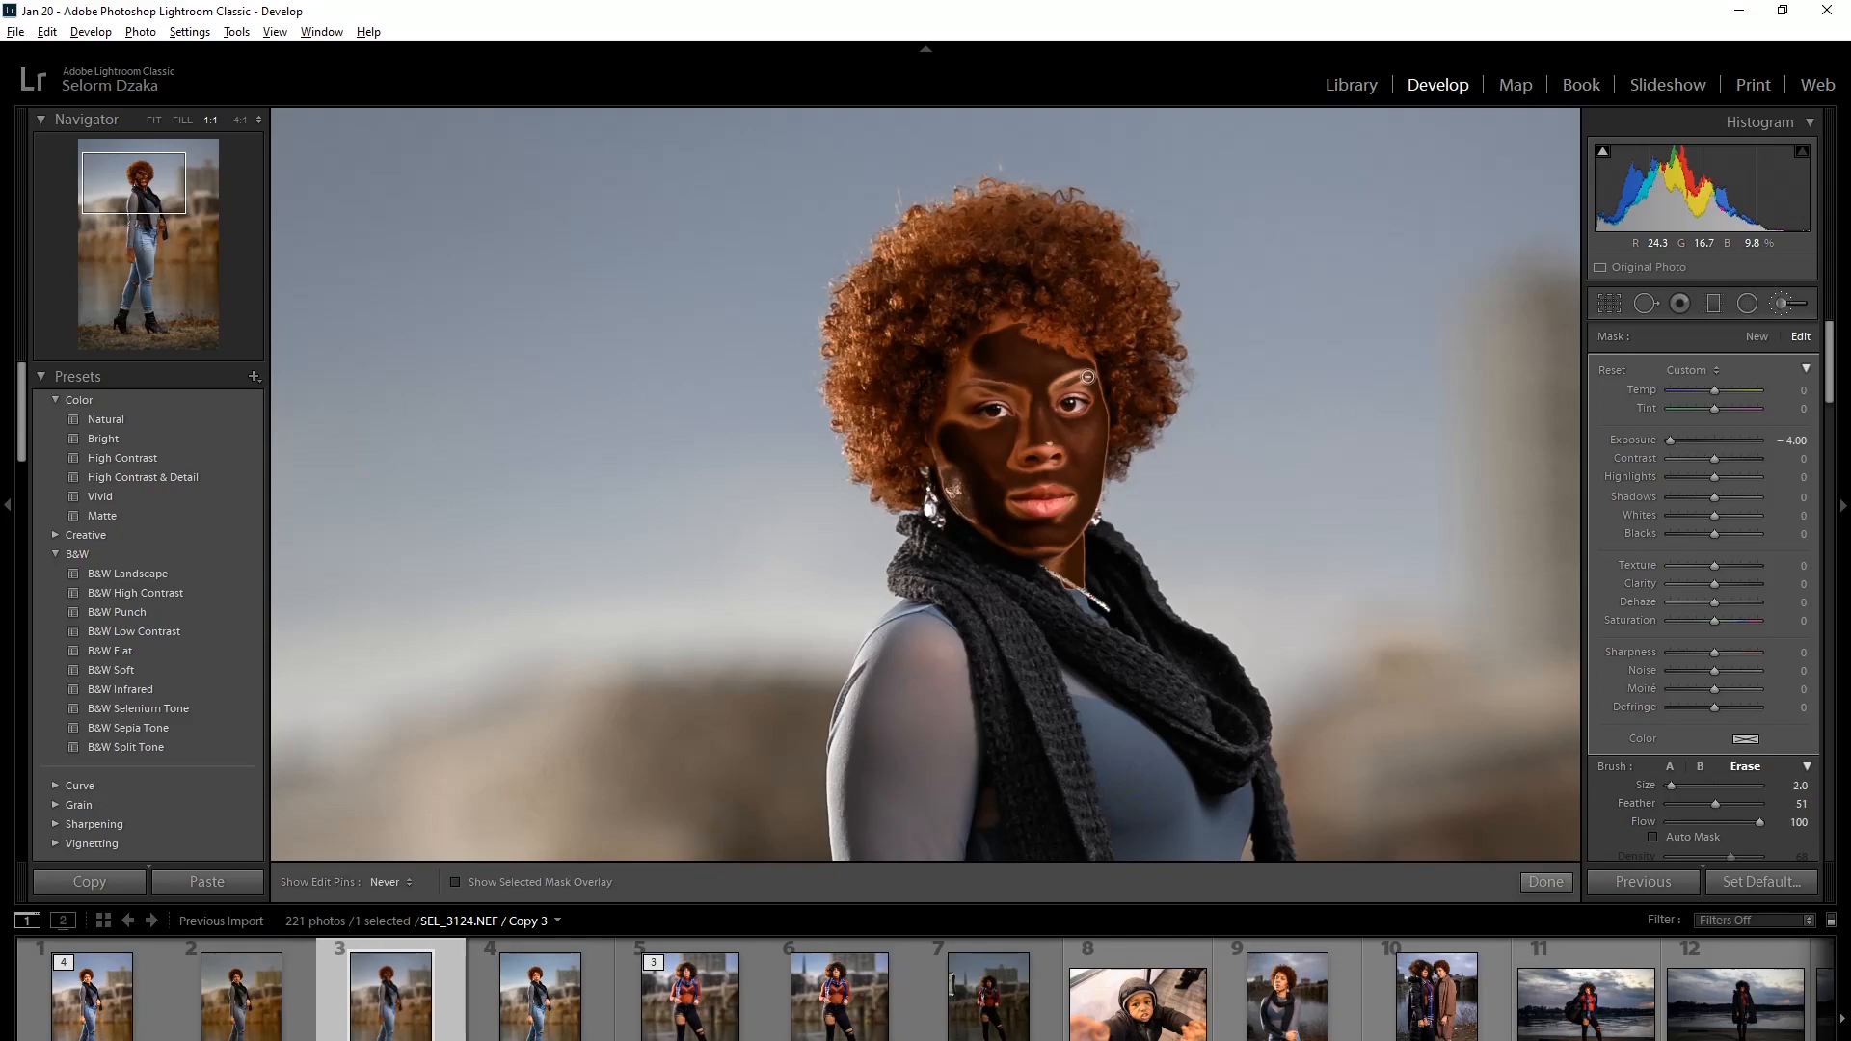
# Step: Paint the skin mask over the subject's lowered hand and wrist with a size 8 brush
pyautogui.press('h')
pyautogui.click(137, 190)
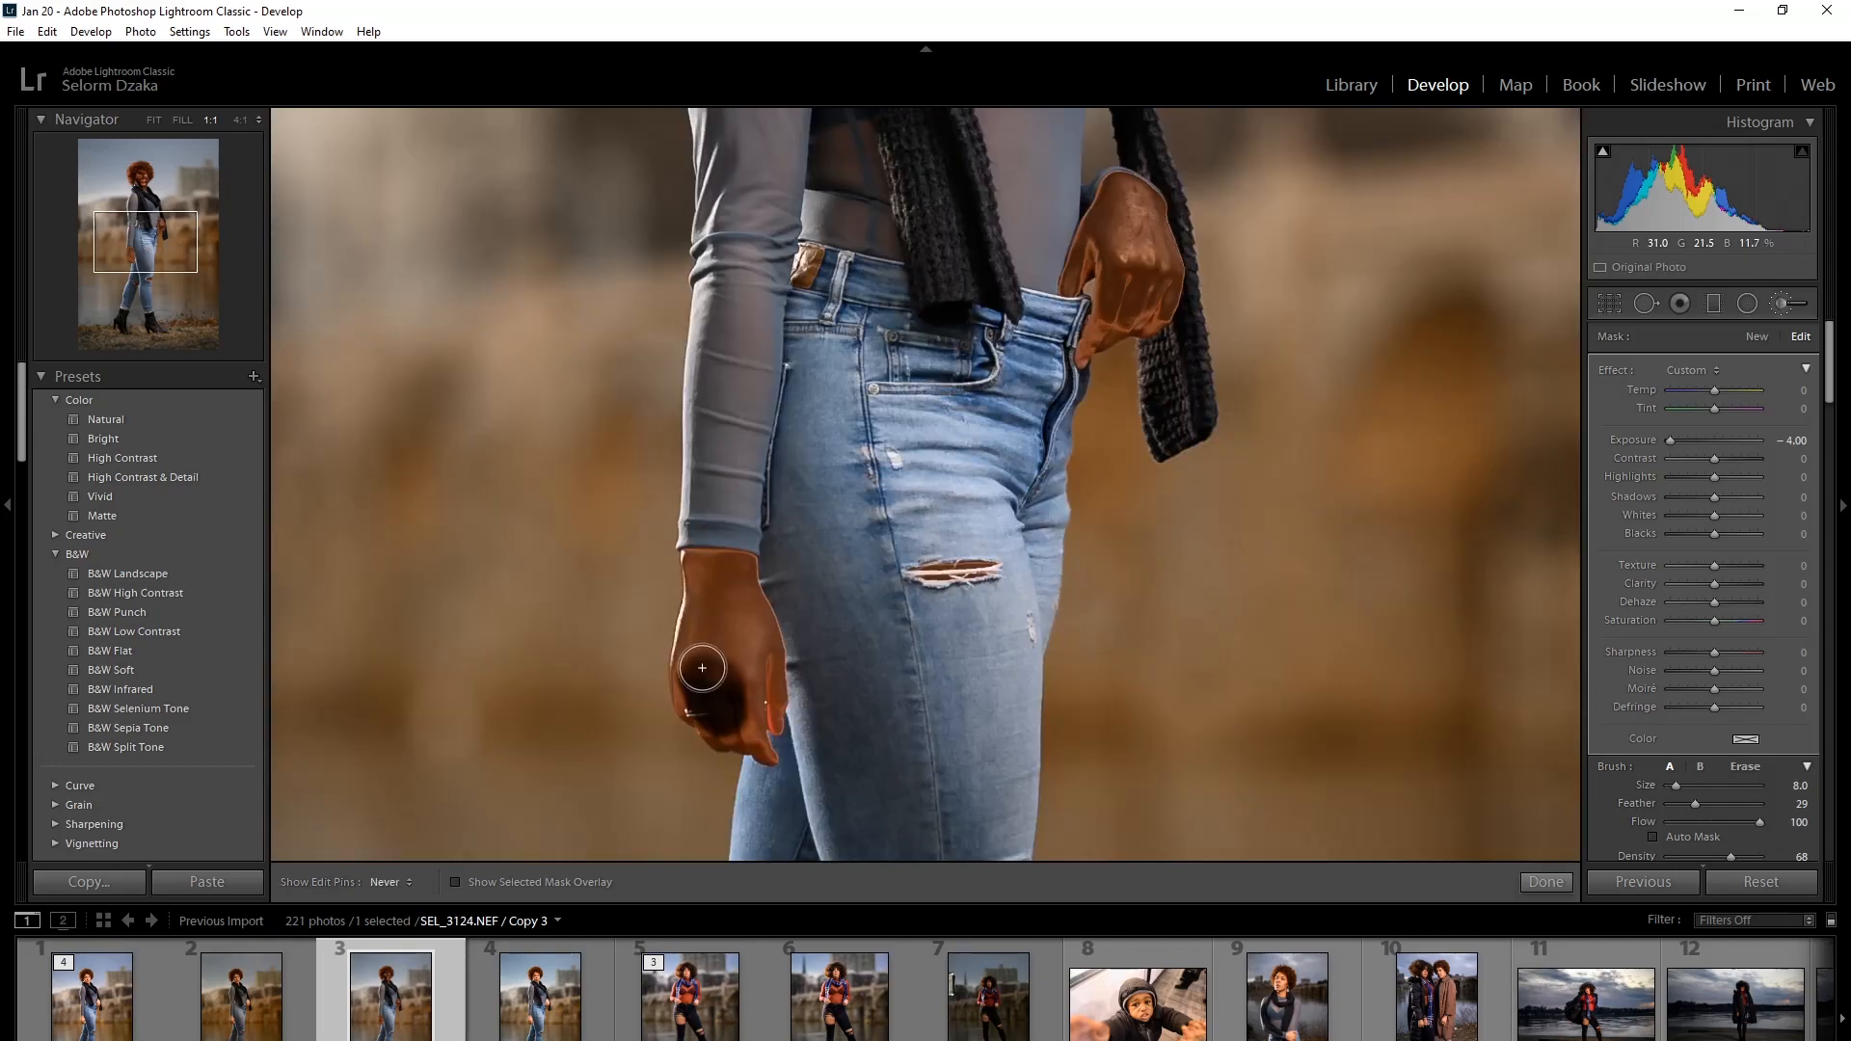
pyautogui.moveTo(702, 667); pyautogui.dragTo(715, 599)
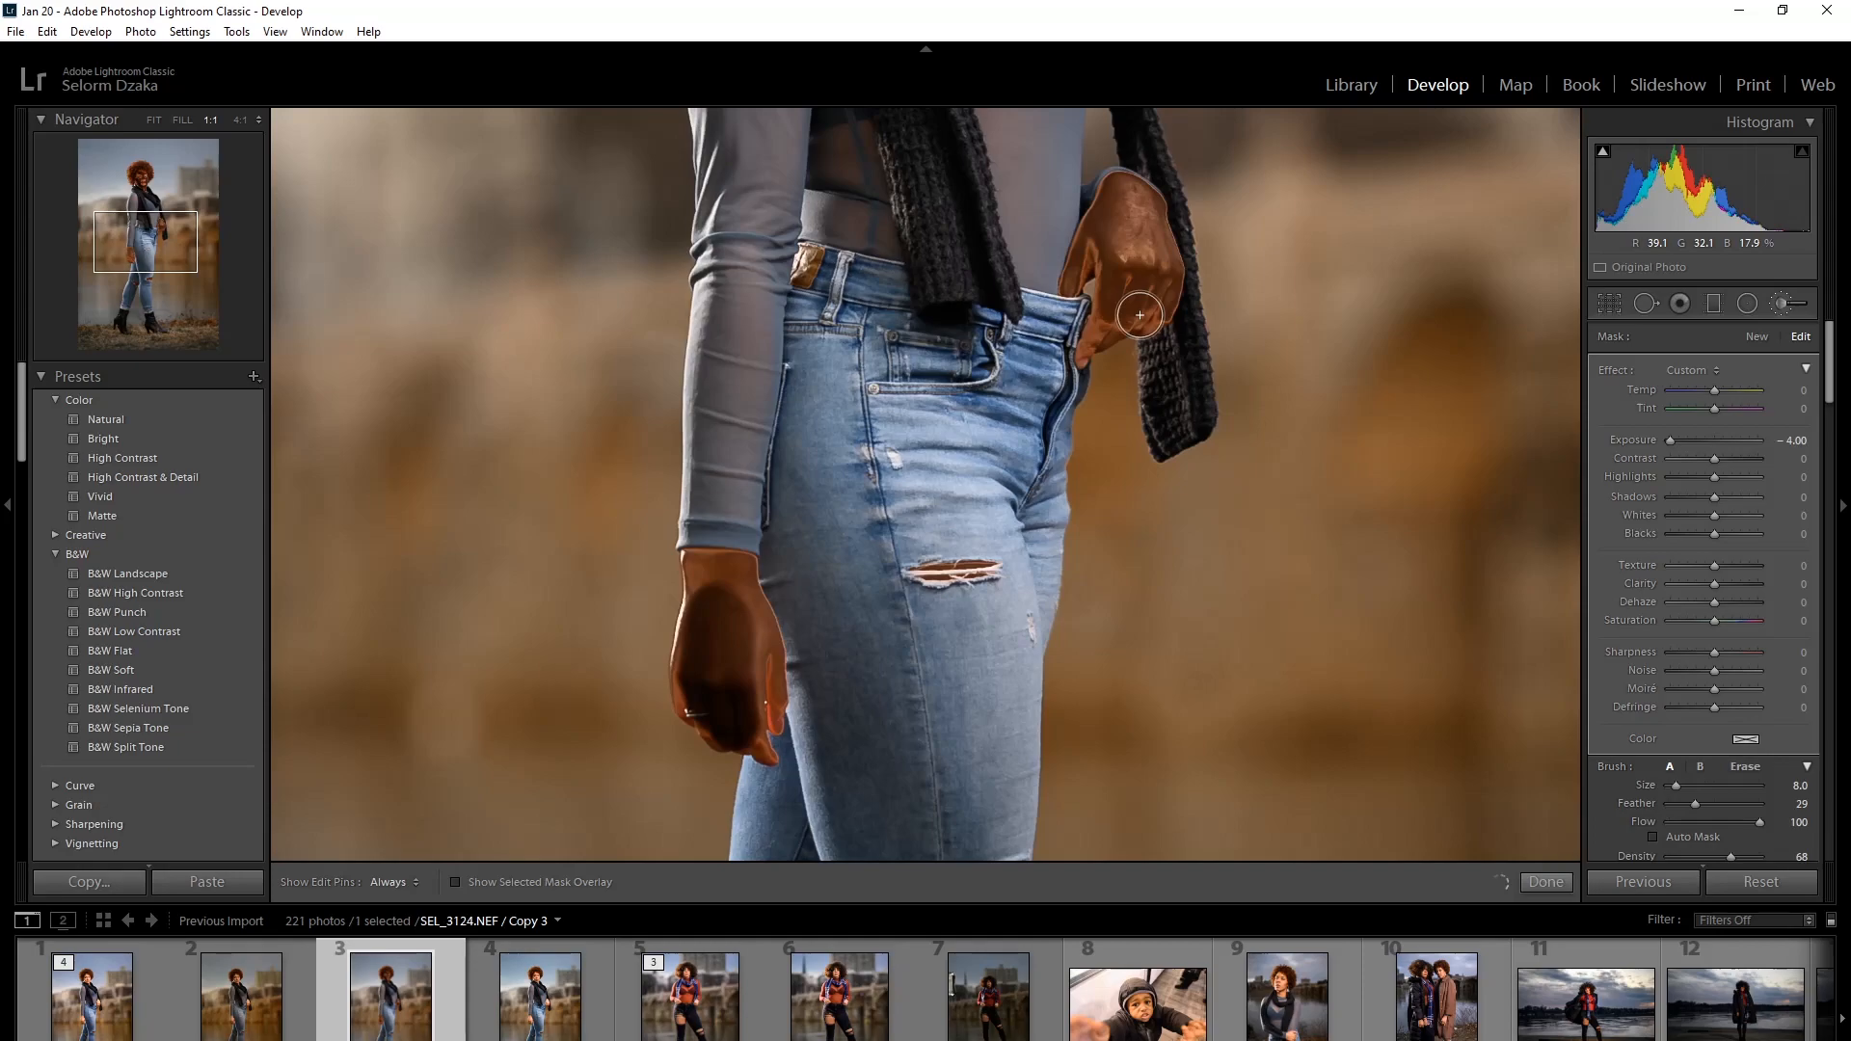
# Step: Reset the skin mask's exposure to 0 and lower its texture to -50
pyautogui.press('z')
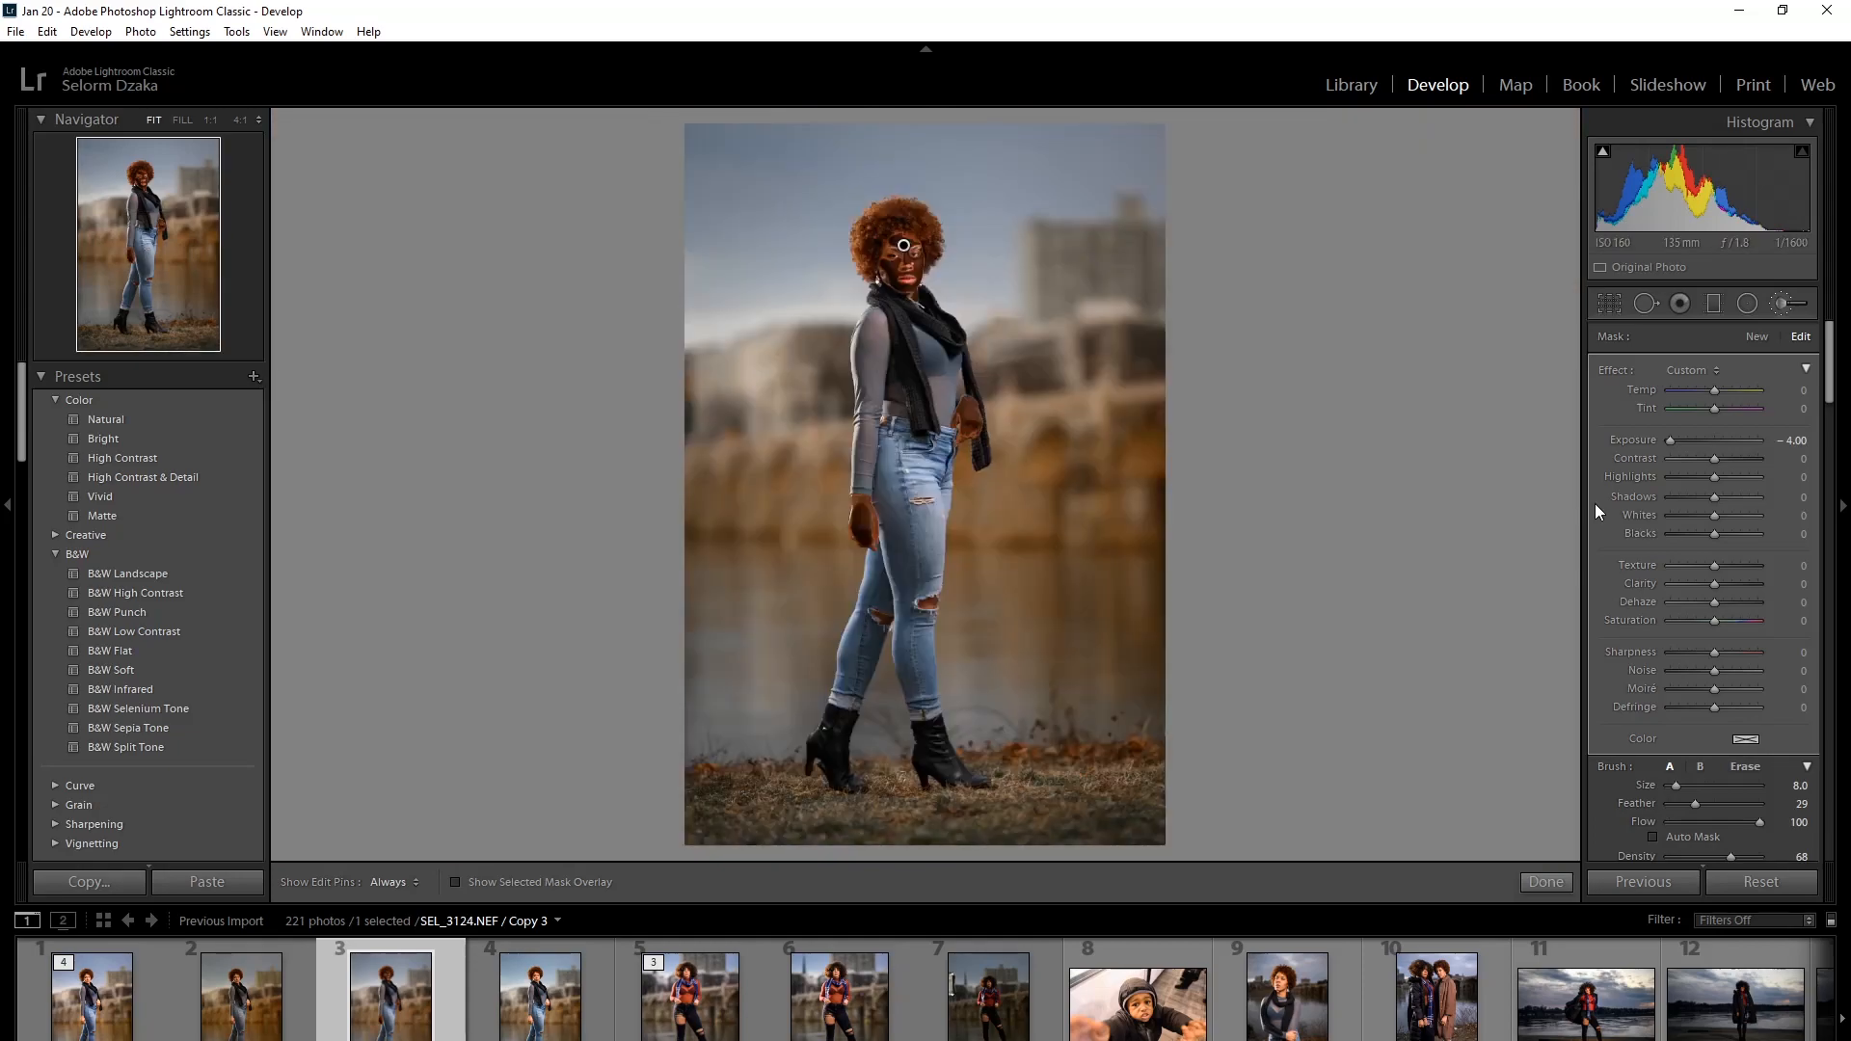
pyautogui.doubleClick(1714, 443)
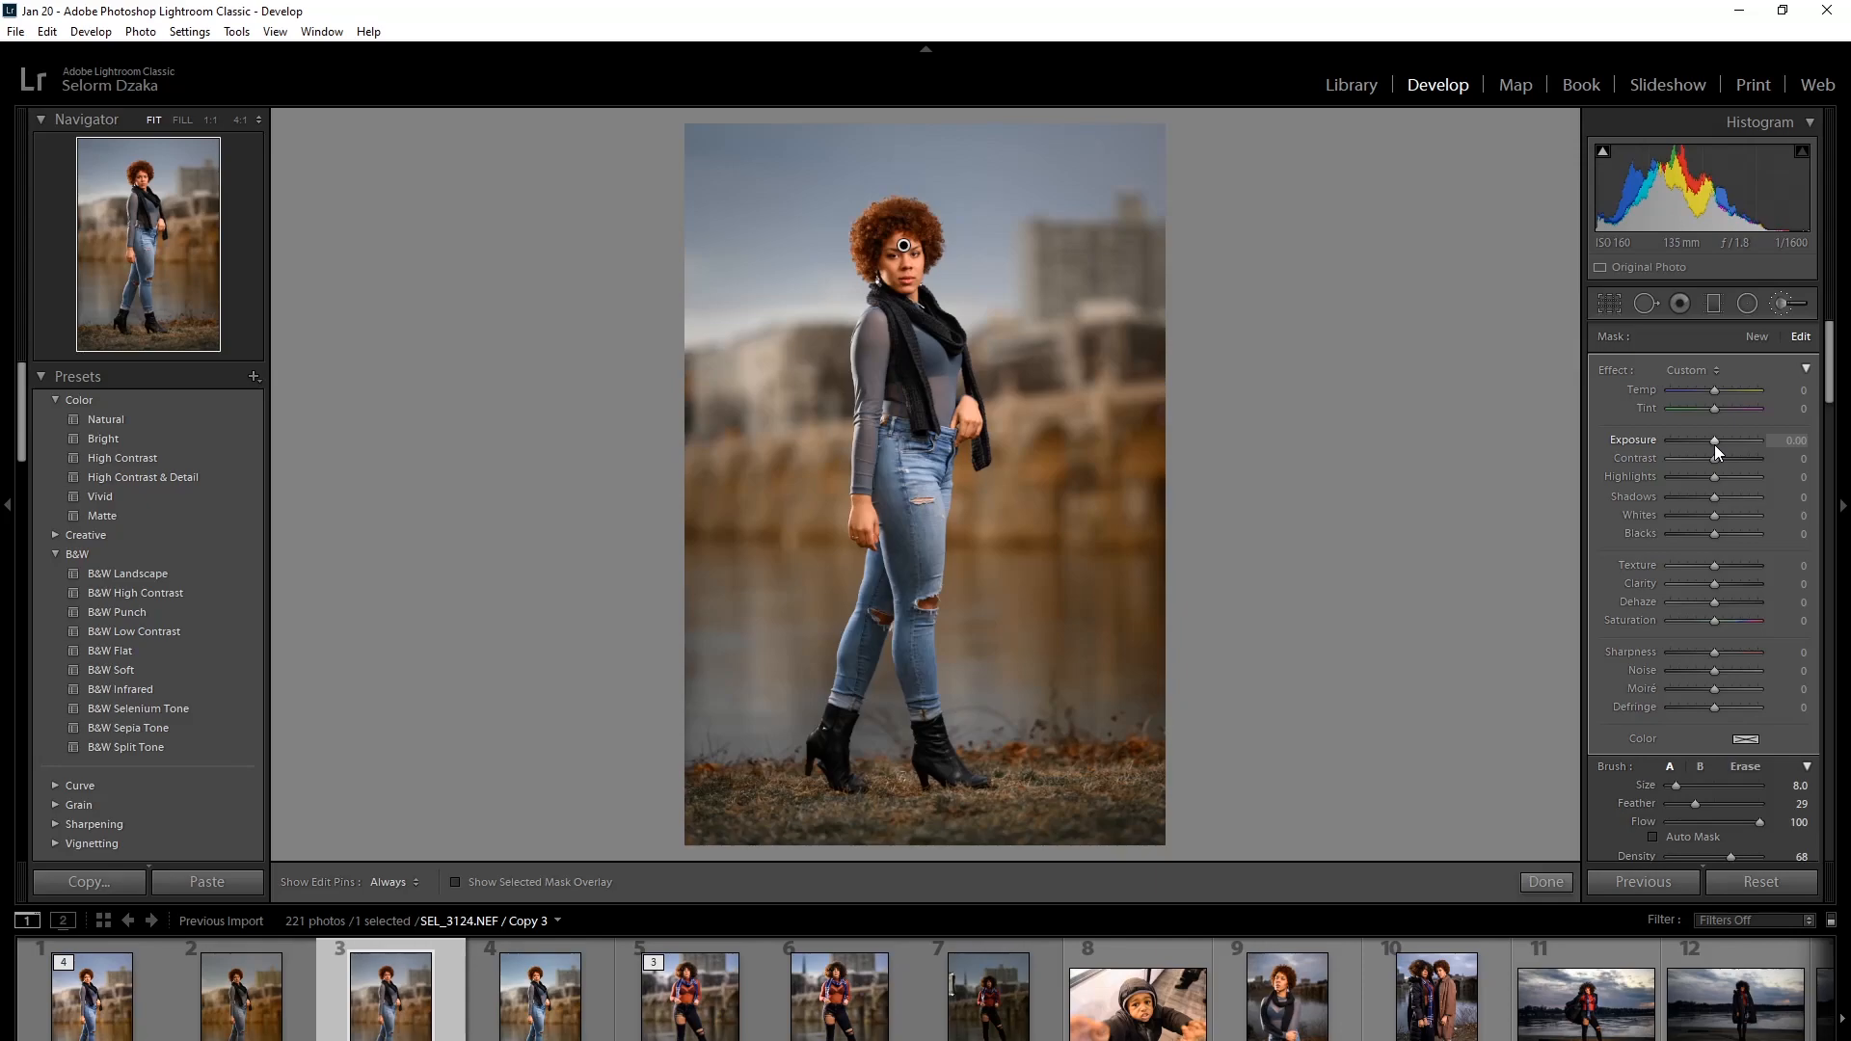
pyautogui.moveTo(1714, 565); pyautogui.dragTo(1697, 566)
pyautogui.moveTo(1688, 571); pyautogui.dragTo(1690, 571)
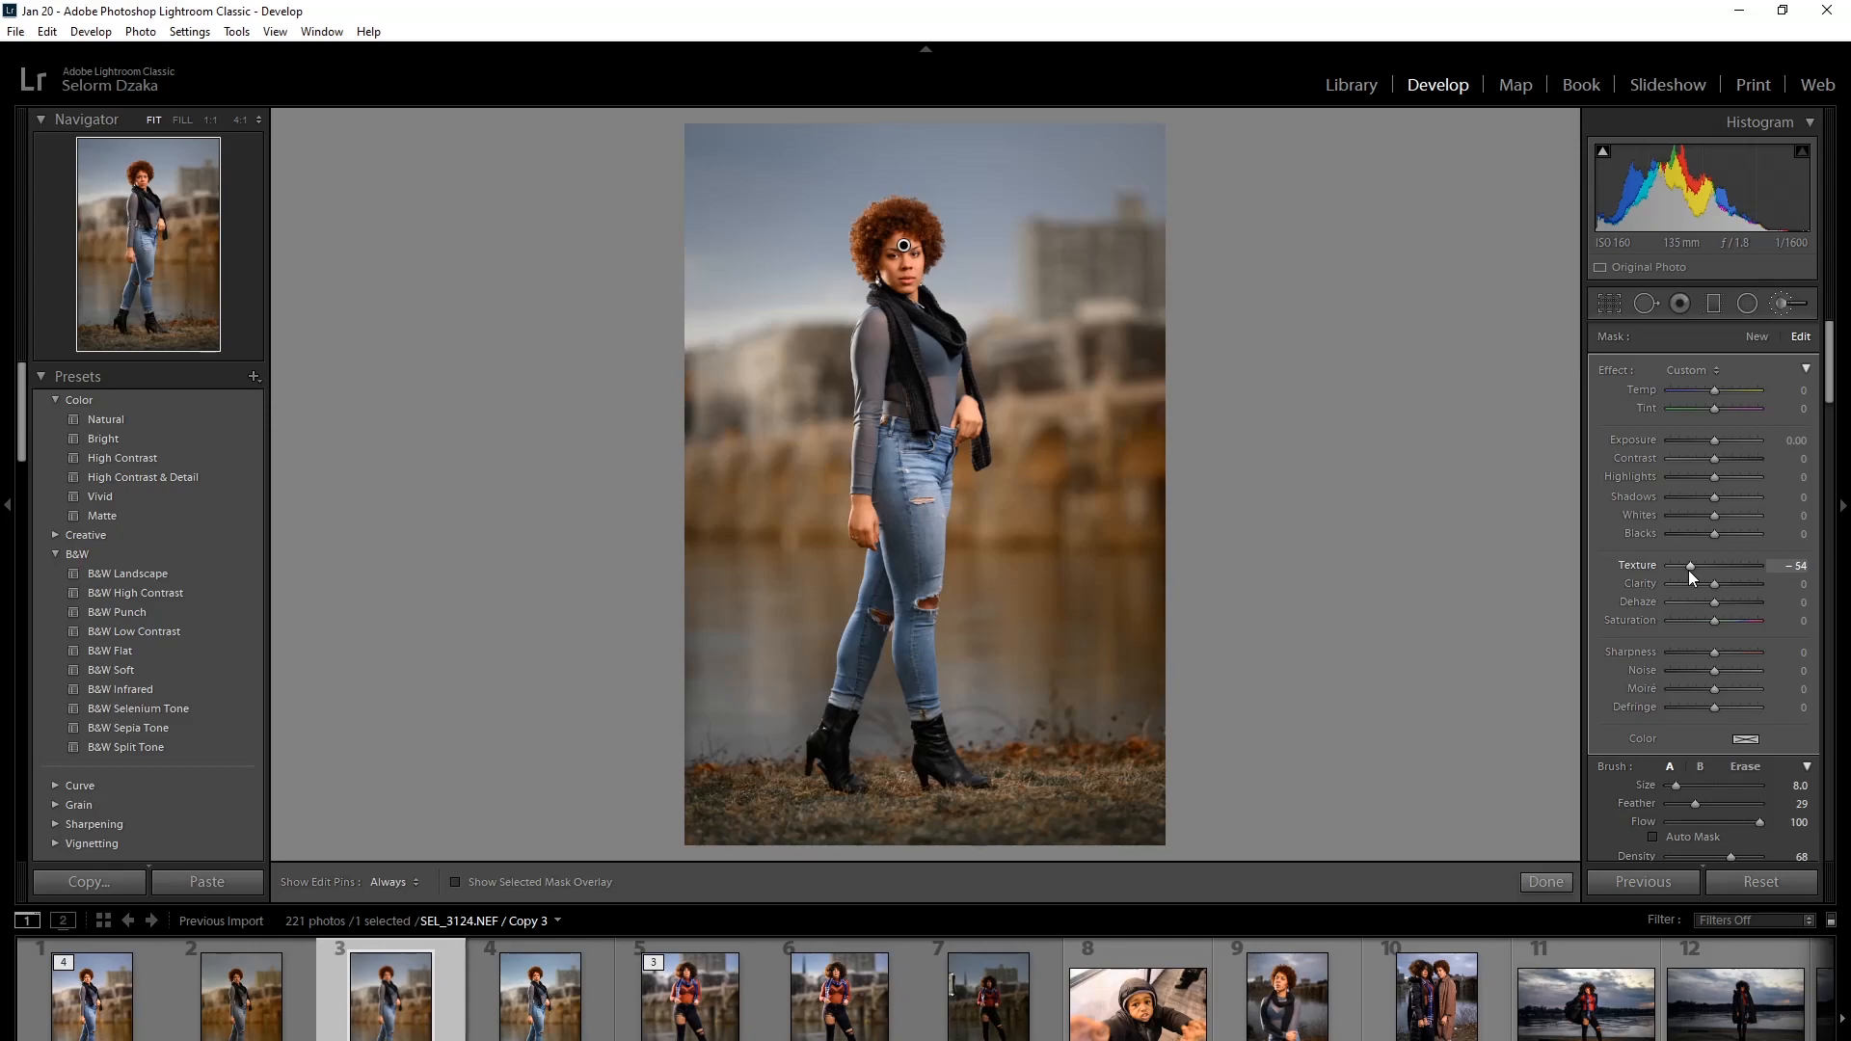
# Step: Inspect the smoothed face at 4:1 magnification, and place a size 20 healing spot on the chin blemish
pyautogui.click(241, 120)
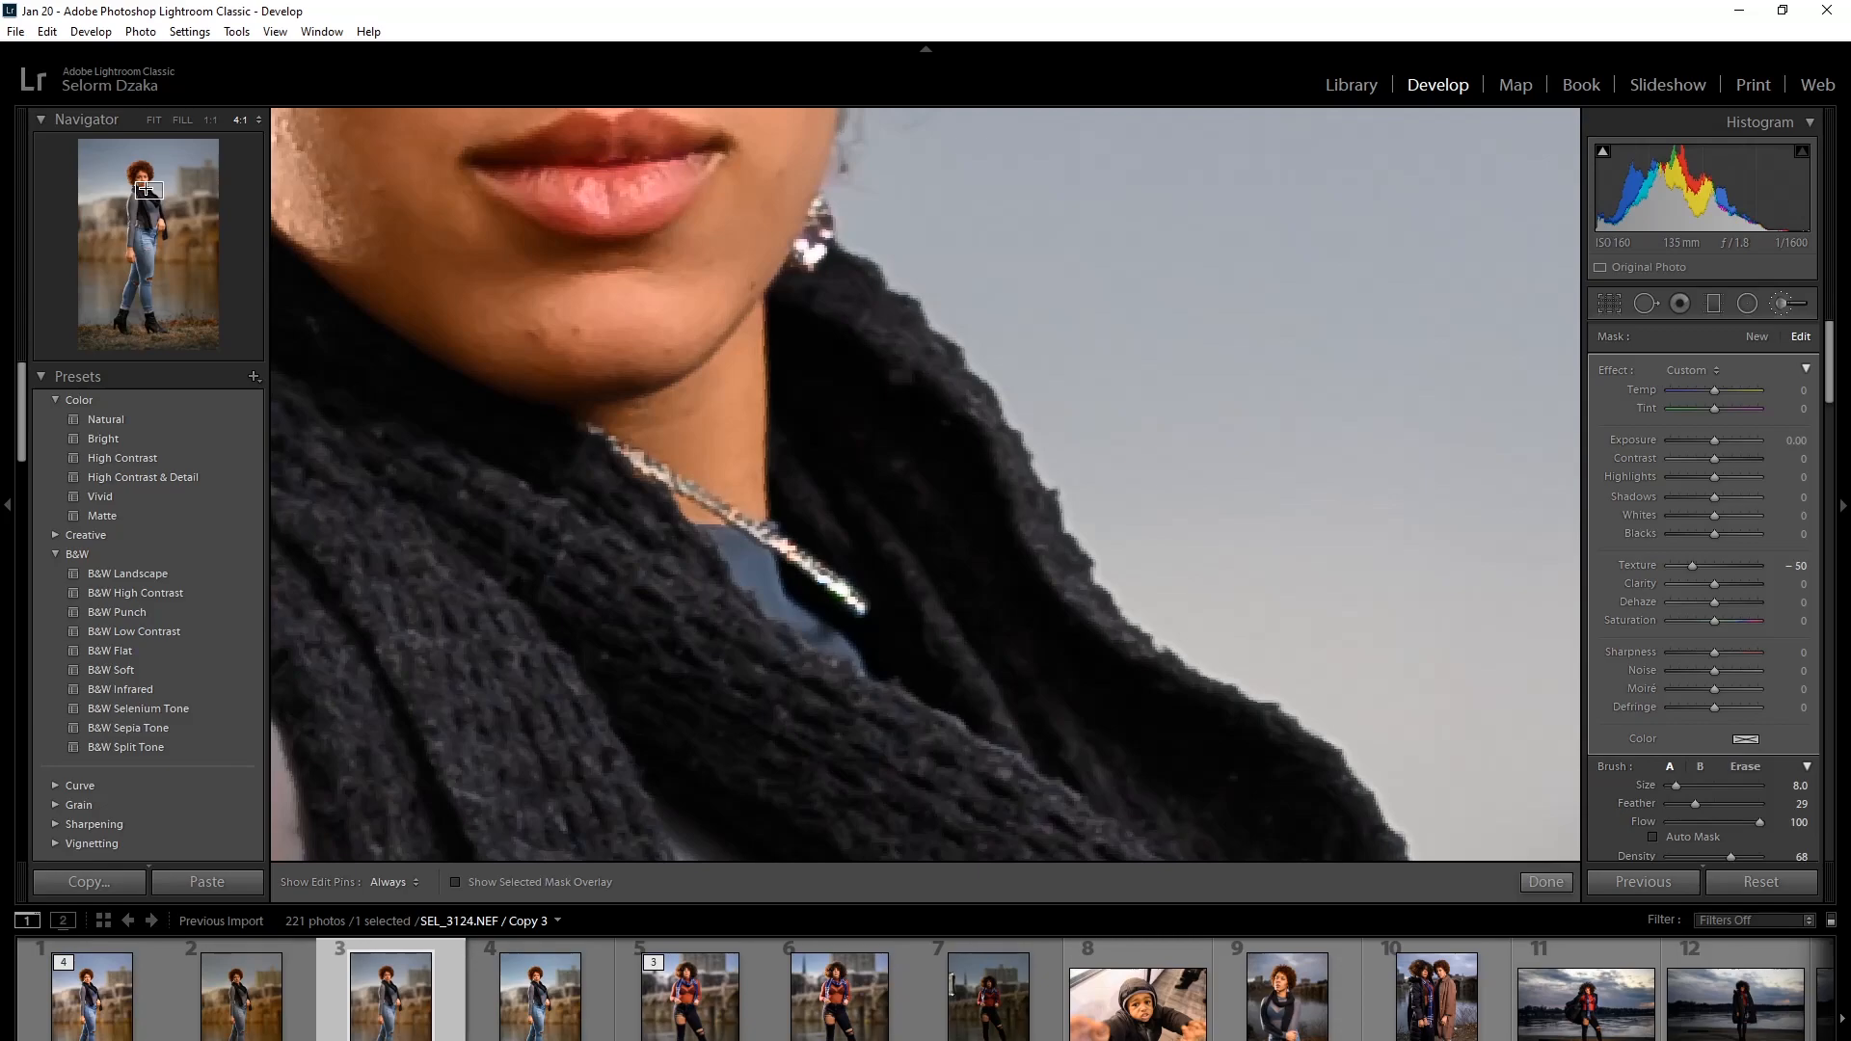
pyautogui.moveTo(146, 189); pyautogui.dragTo(140, 180)
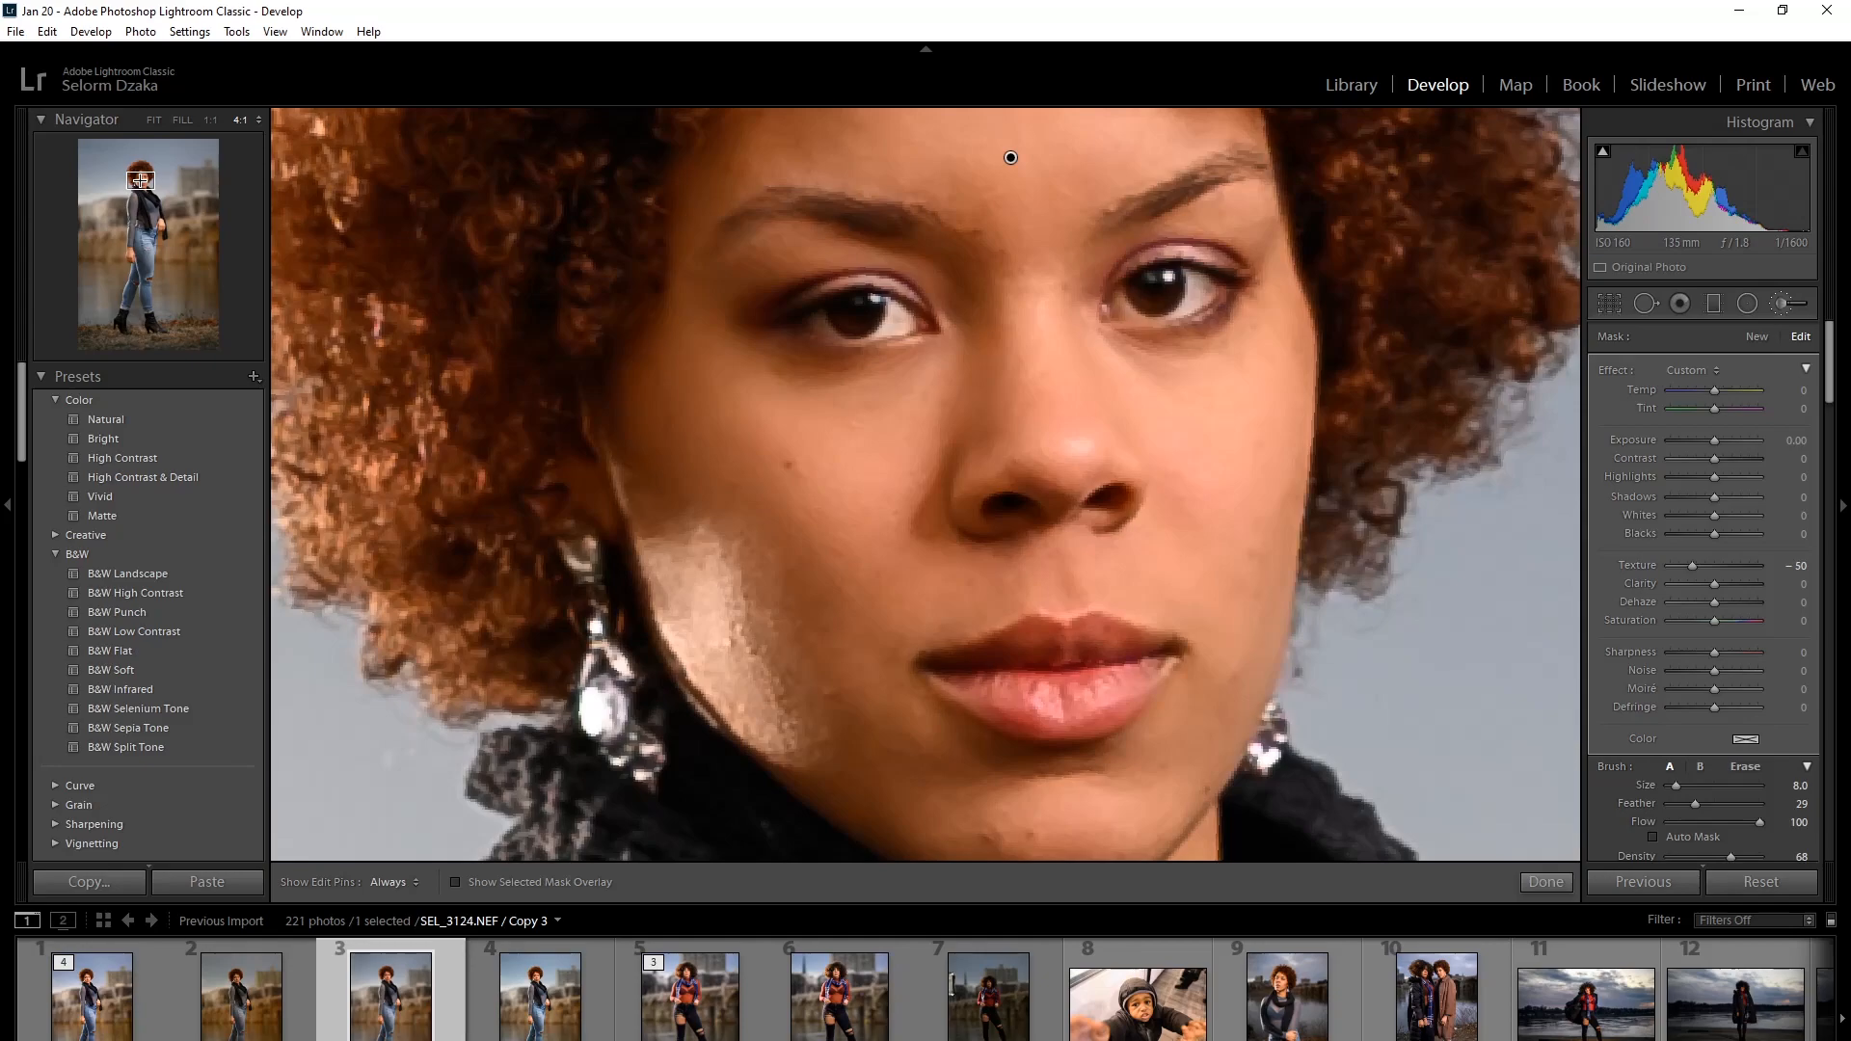
pyautogui.scroll(-3, 1600, 783)
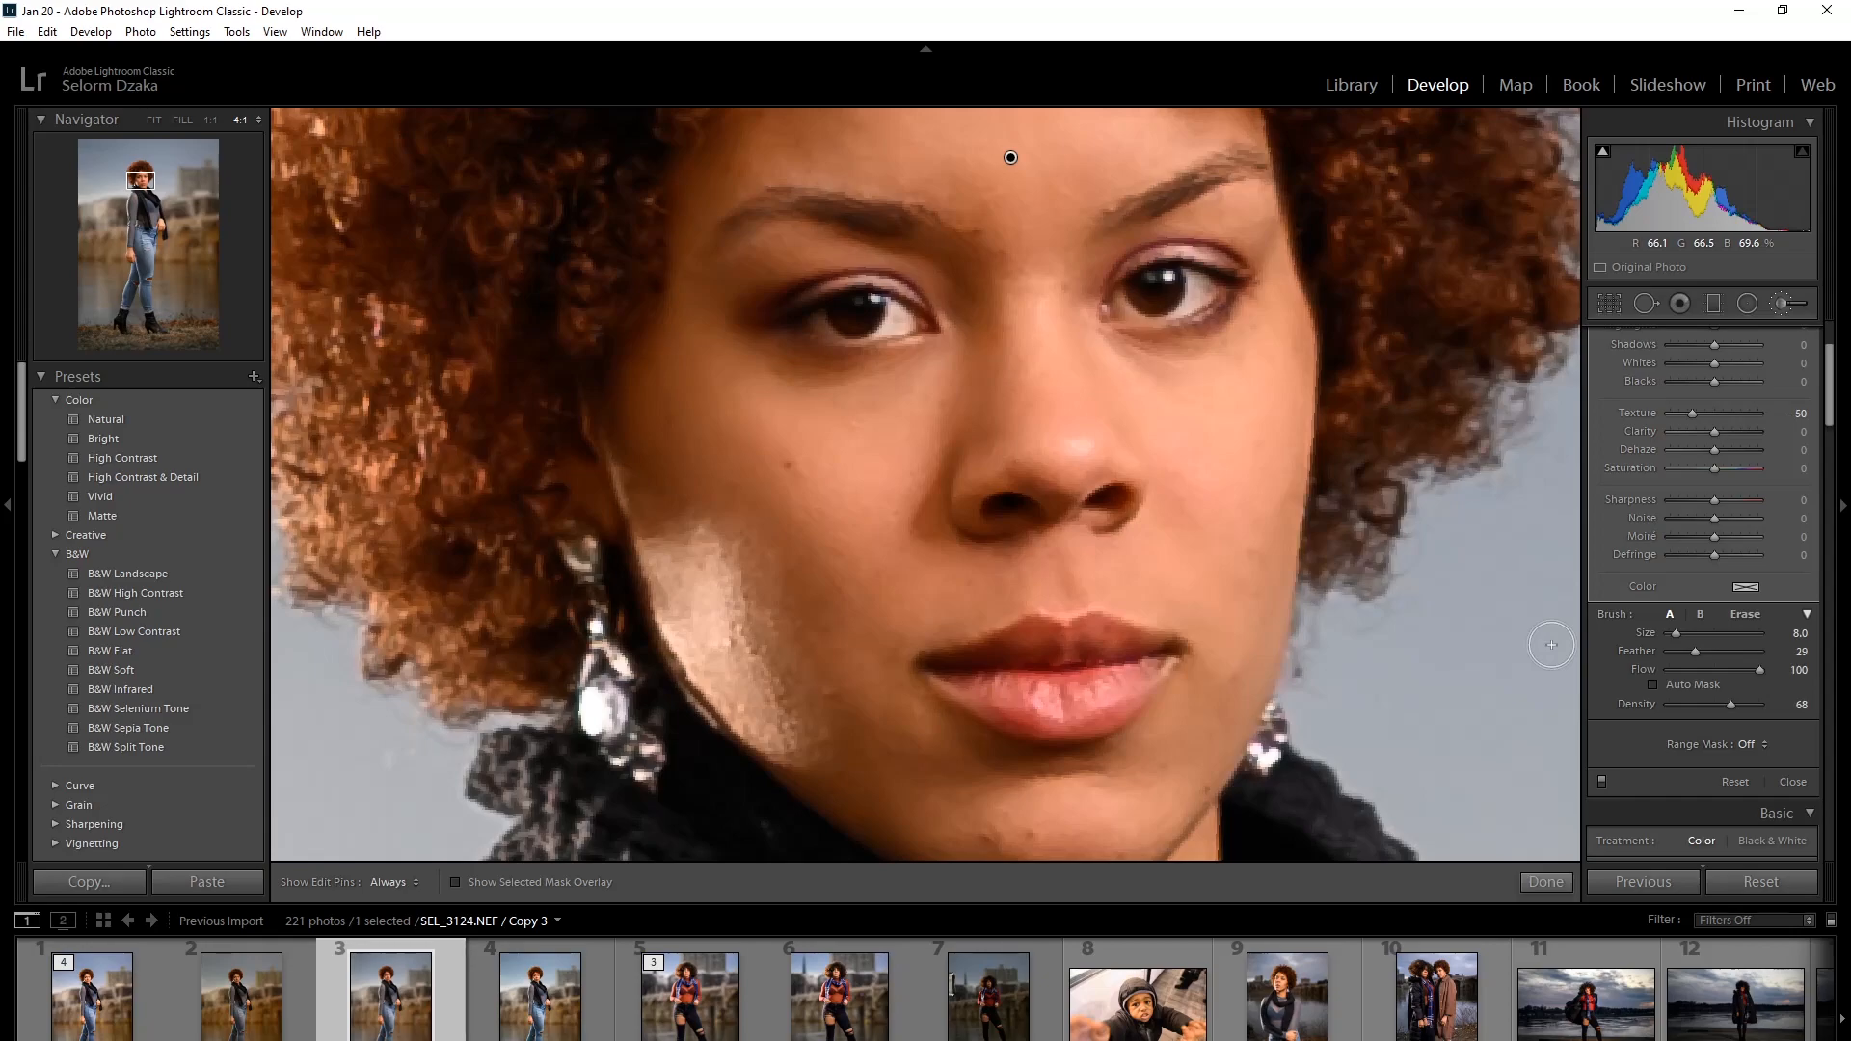
pyautogui.scroll(-1, 1551, 644)
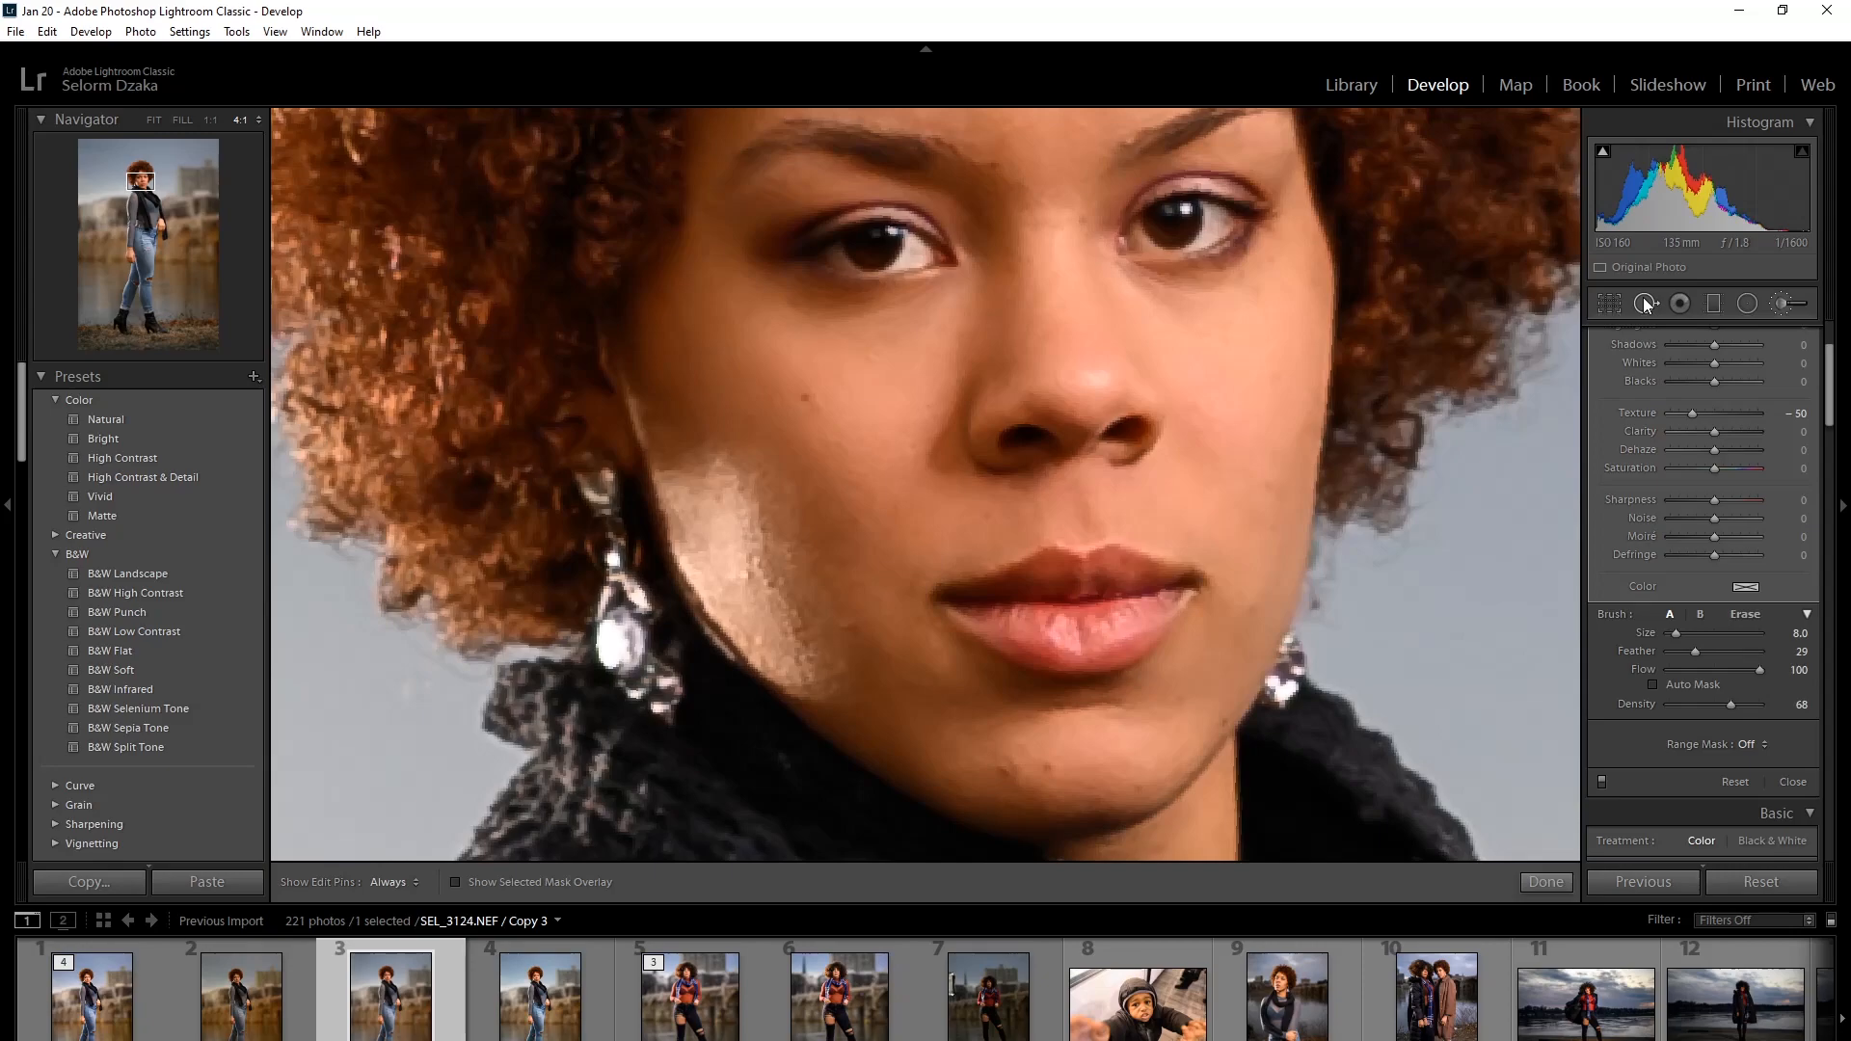
pyautogui.click(1644, 303)
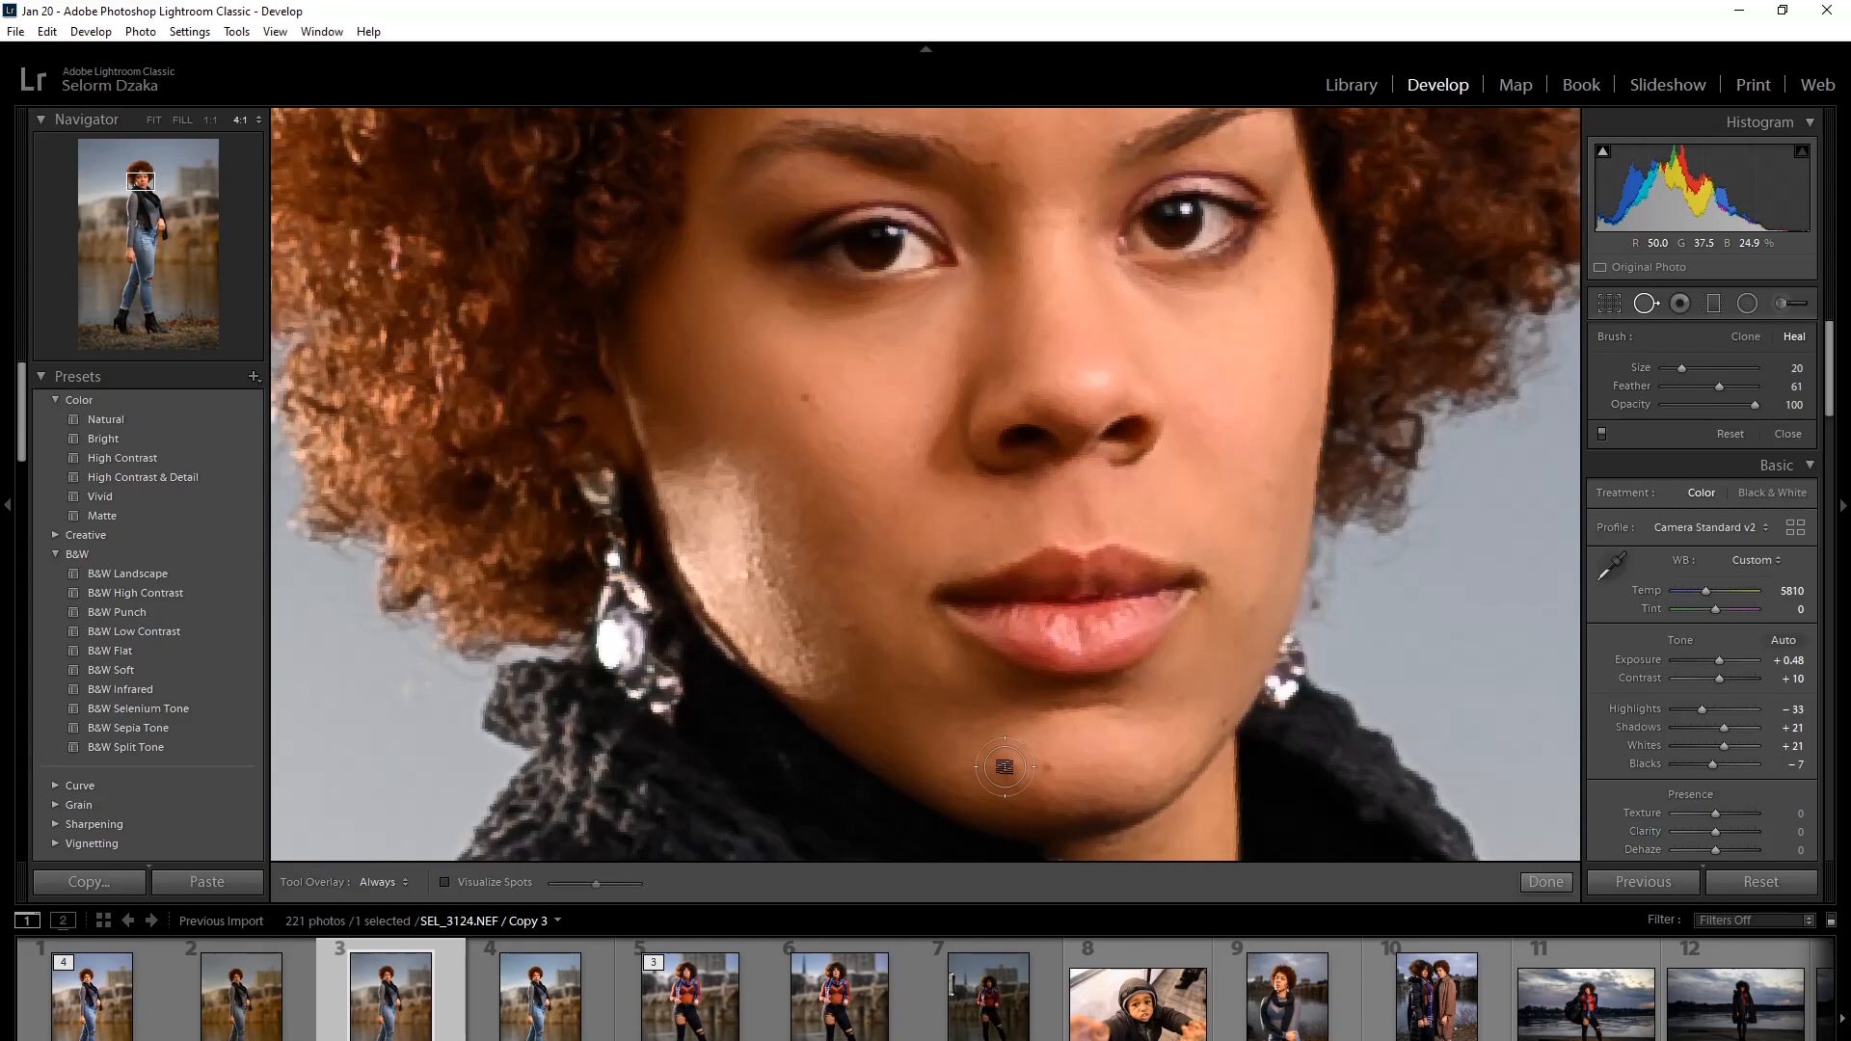
pyautogui.click(1027, 765)
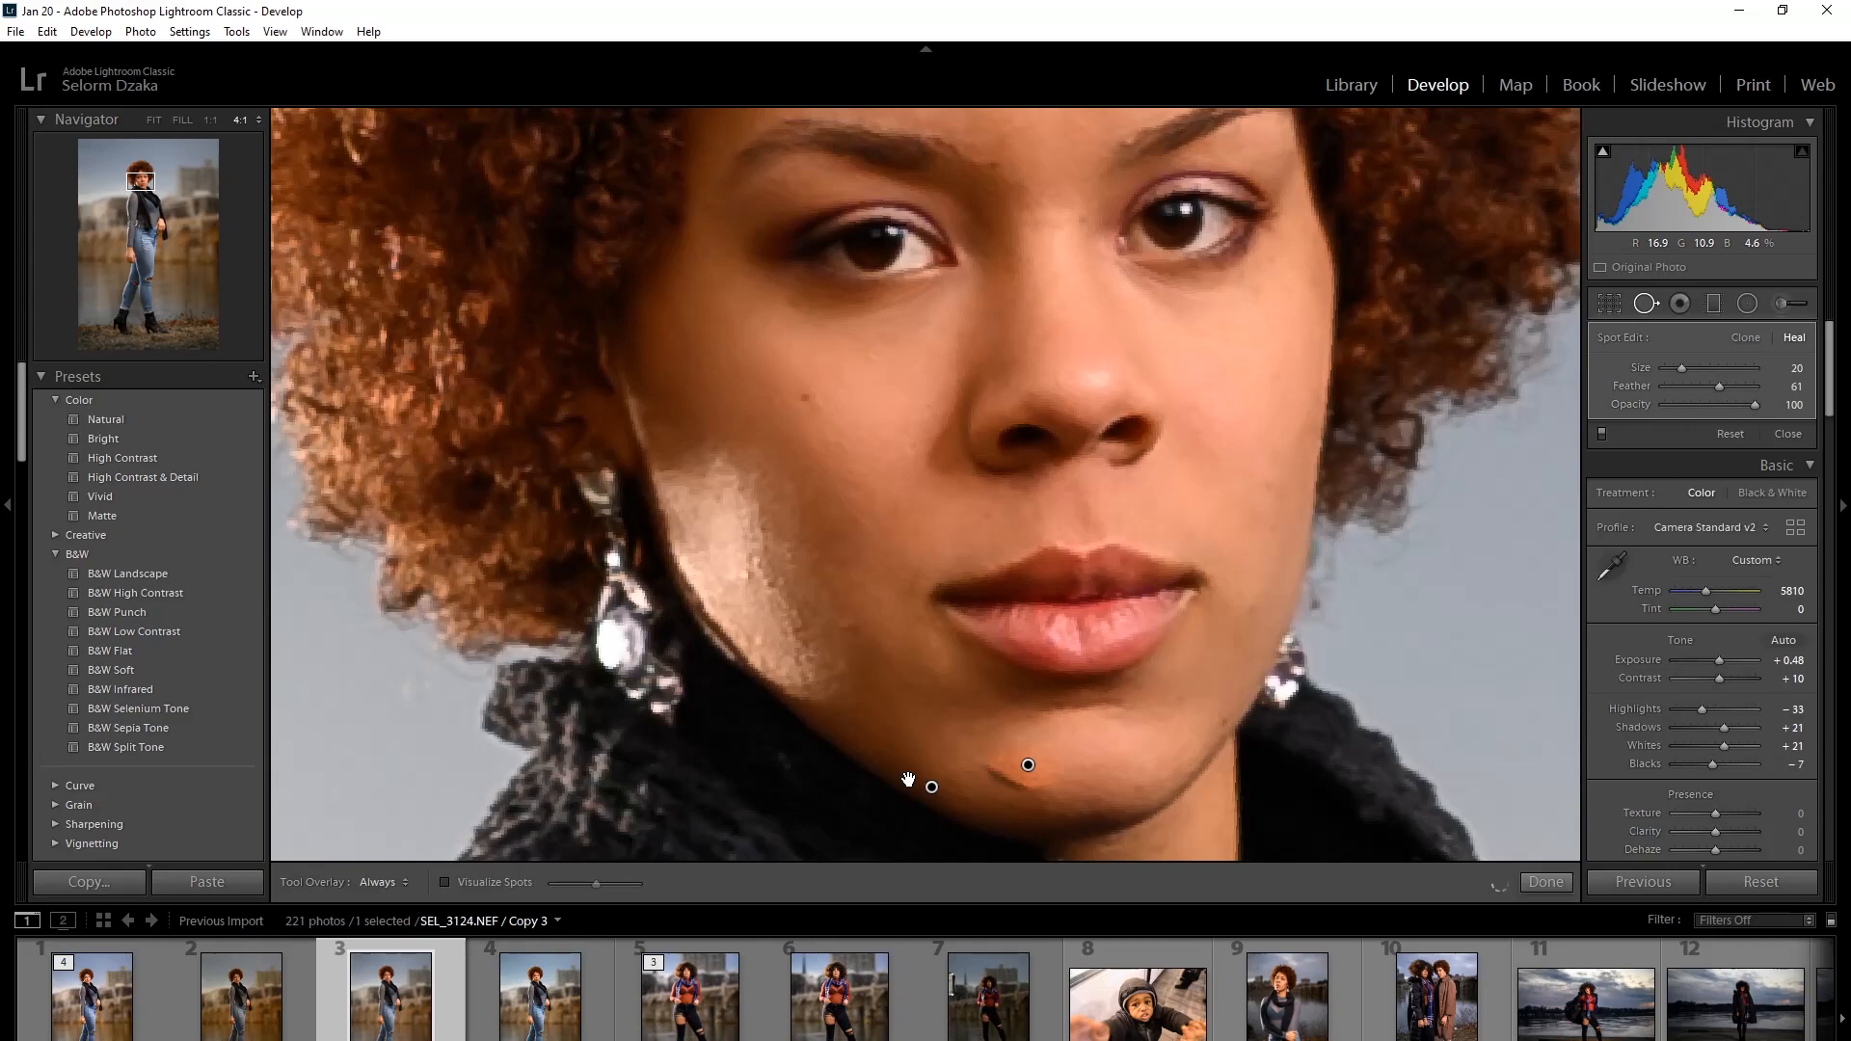
# Step: Move the chin spot's healing source to the clear chin skin beside it, and heal the blemishes on both cheeks with spots sized 16 to 22
pyautogui.moveTo(908, 779); pyautogui.dragTo(1111, 750)
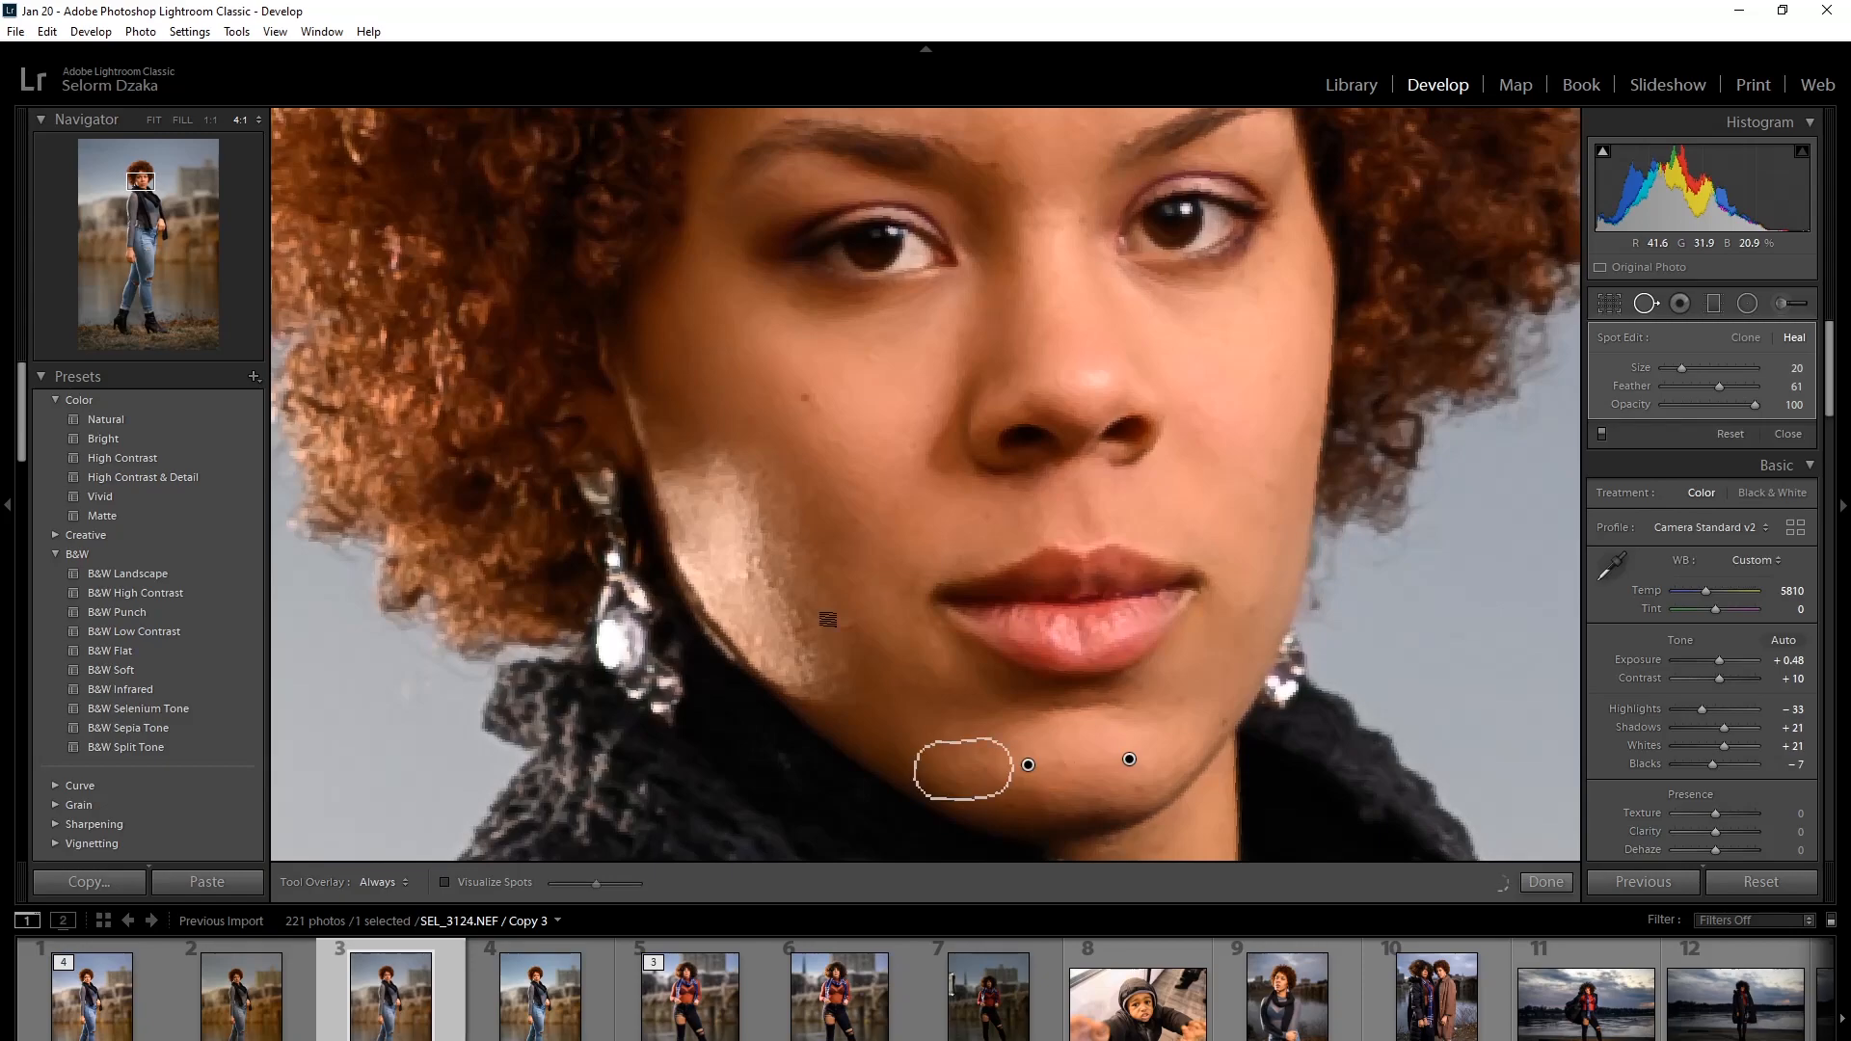
pyautogui.click(852, 622)
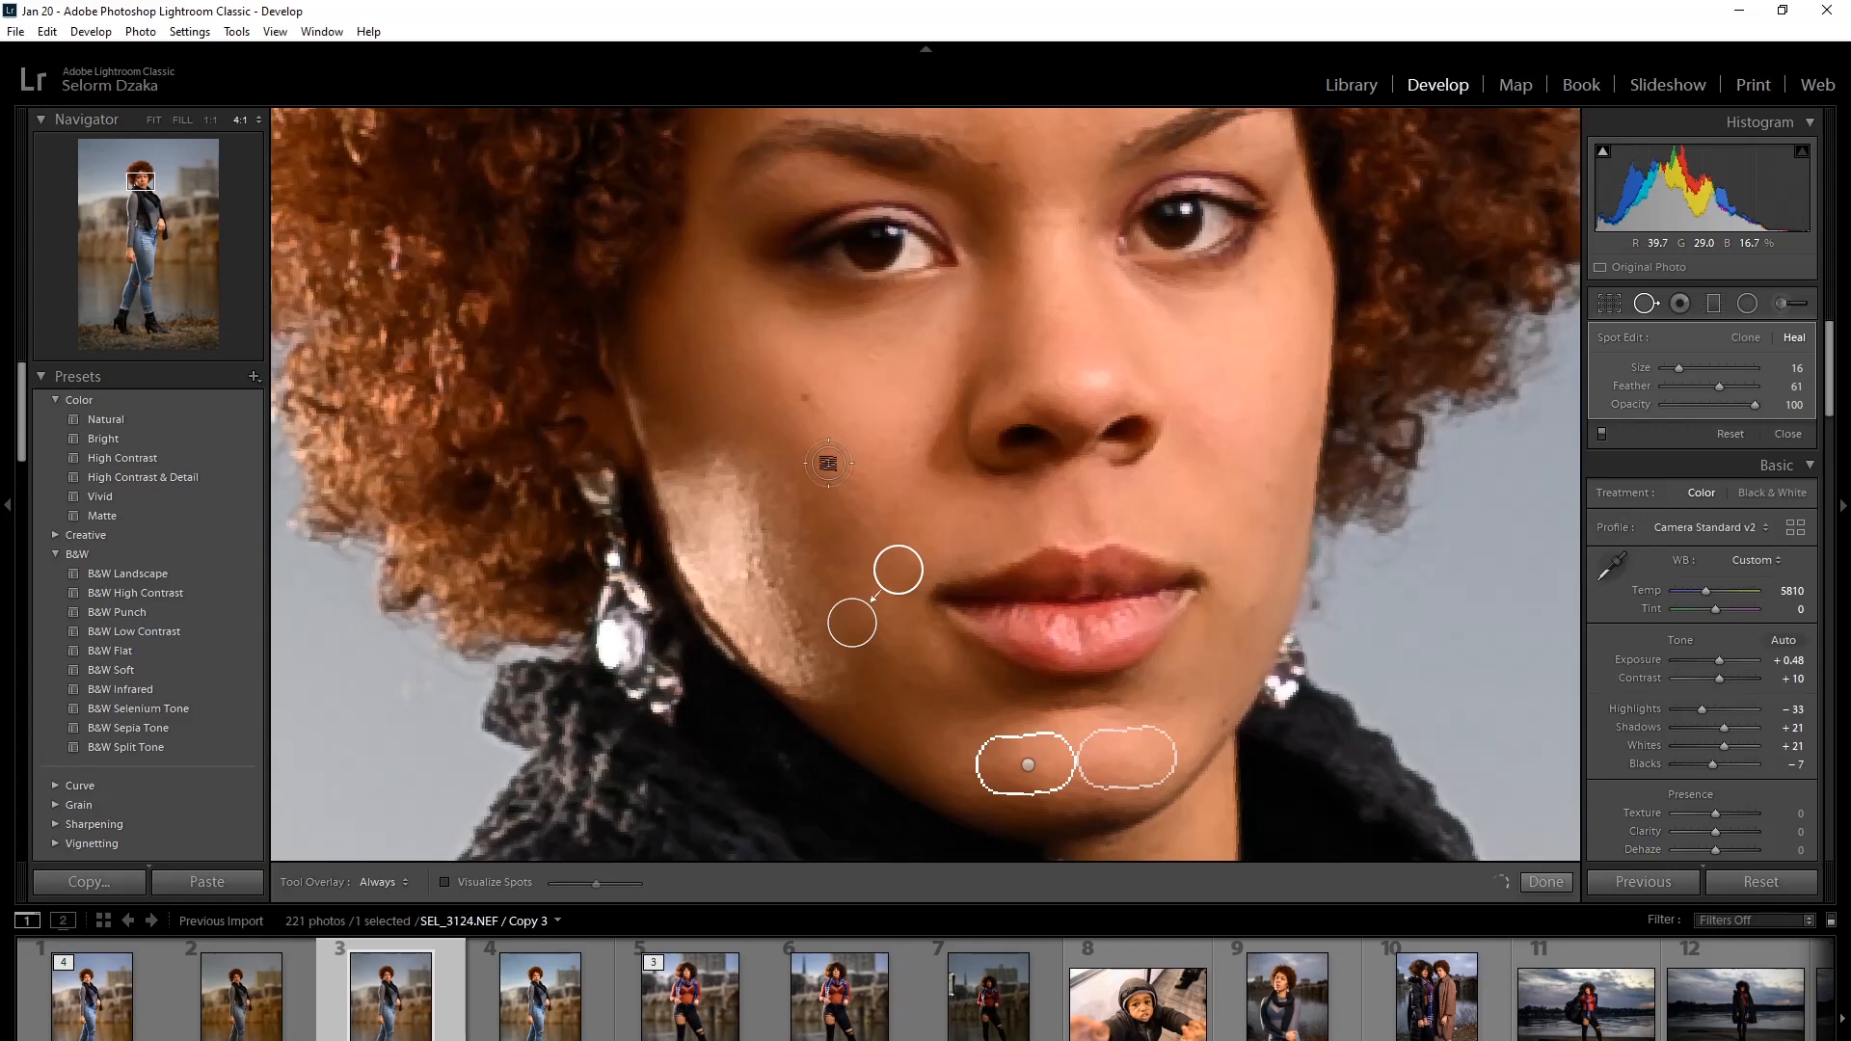
pyautogui.click(1247, 605)
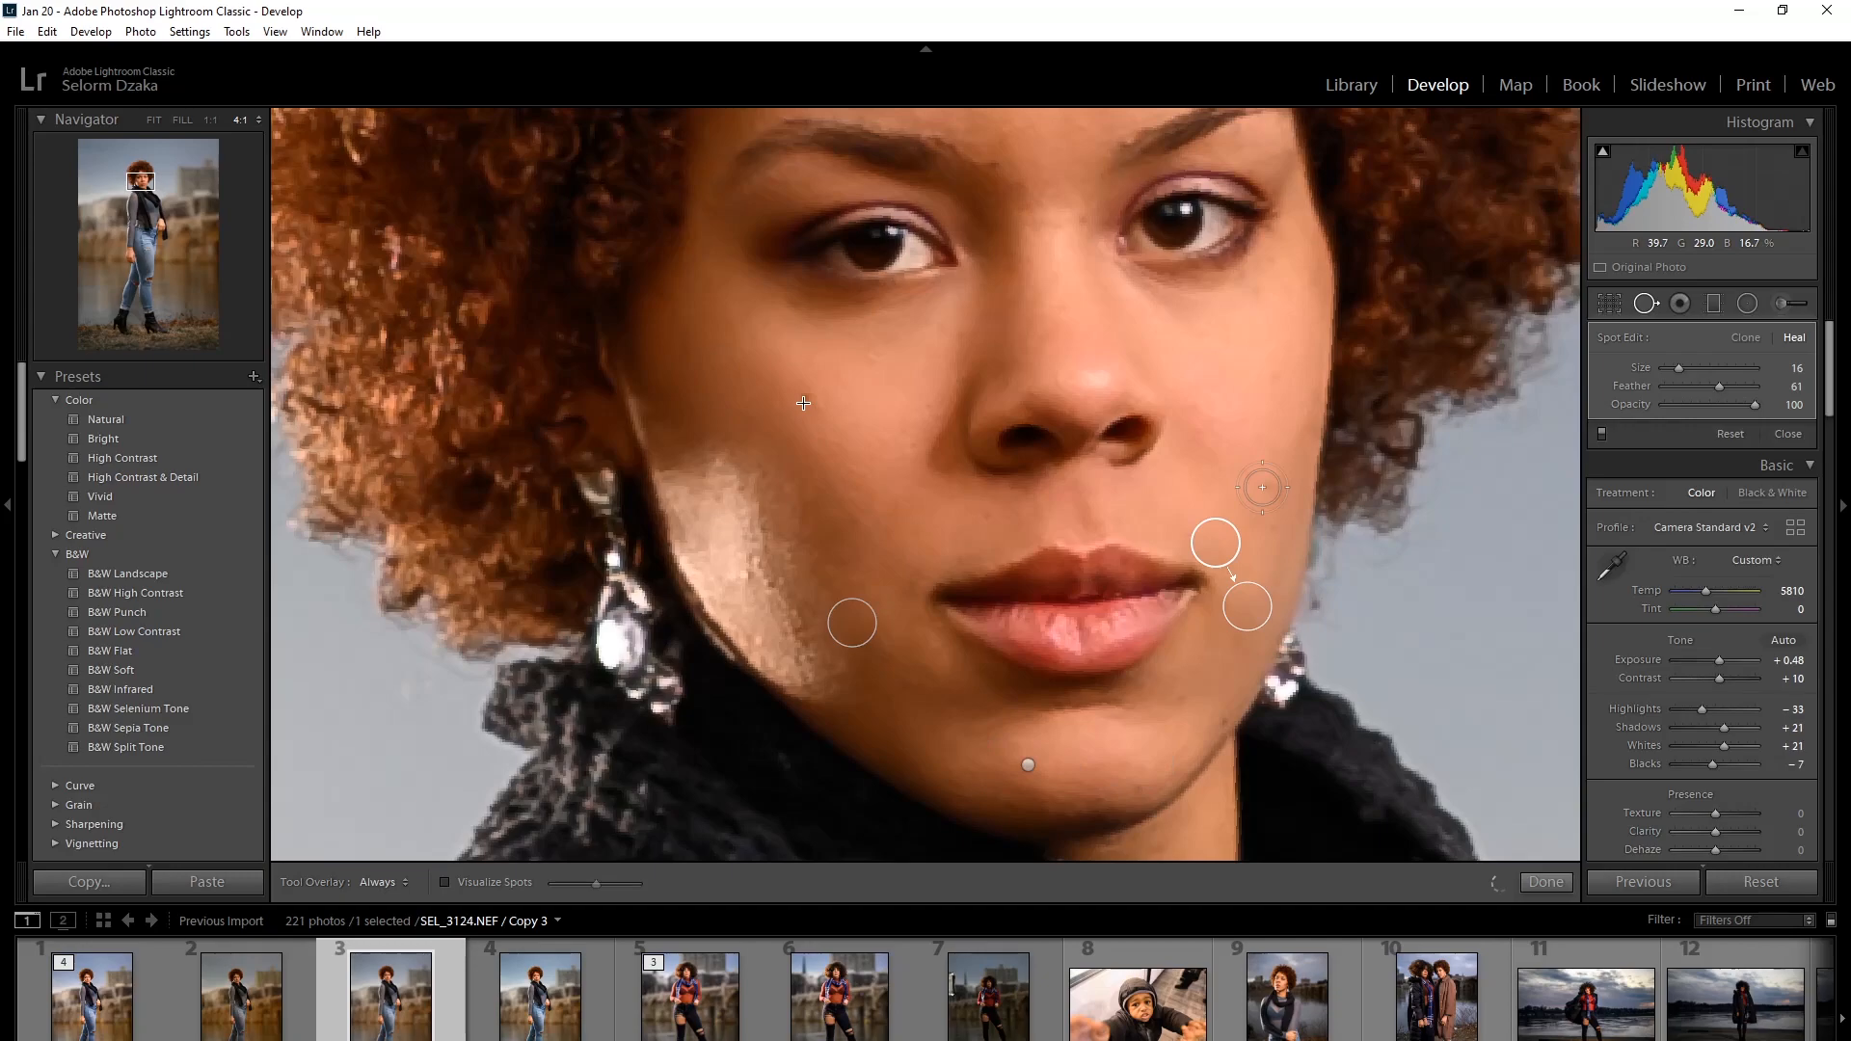
pyautogui.click(1262, 486)
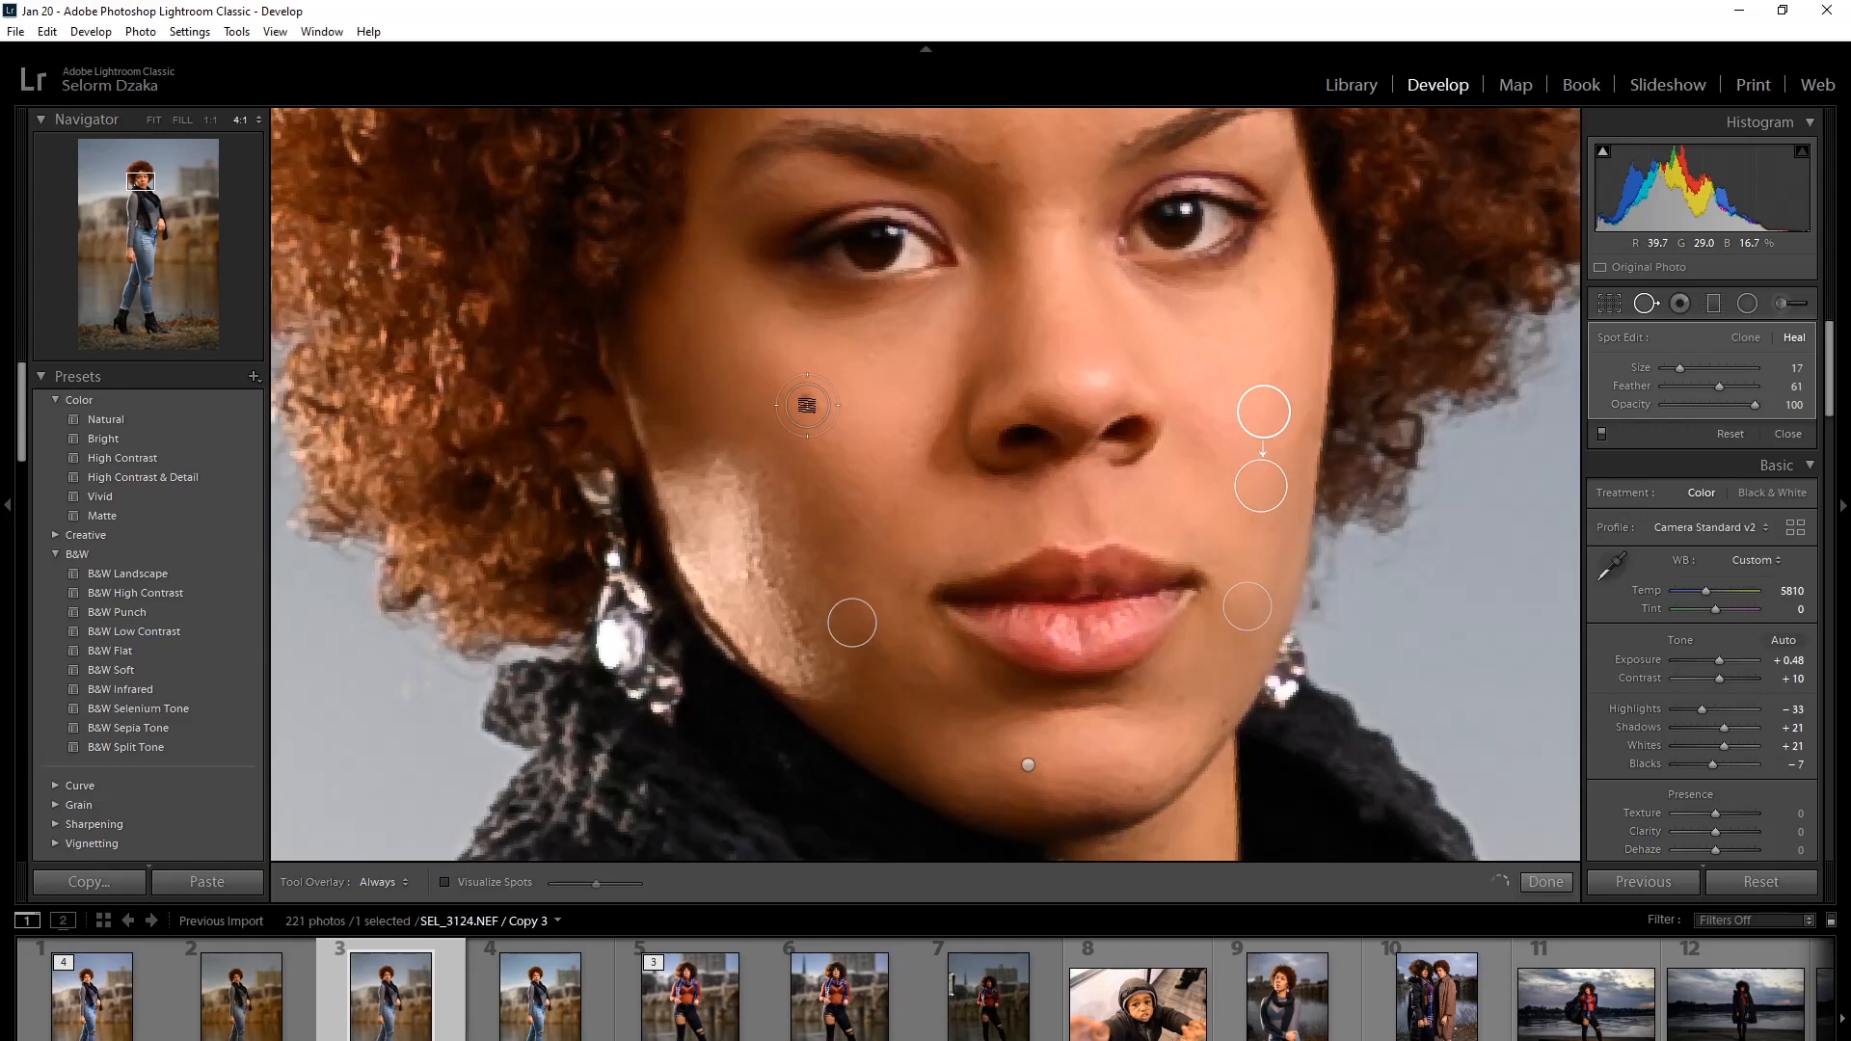
pyautogui.click(807, 405)
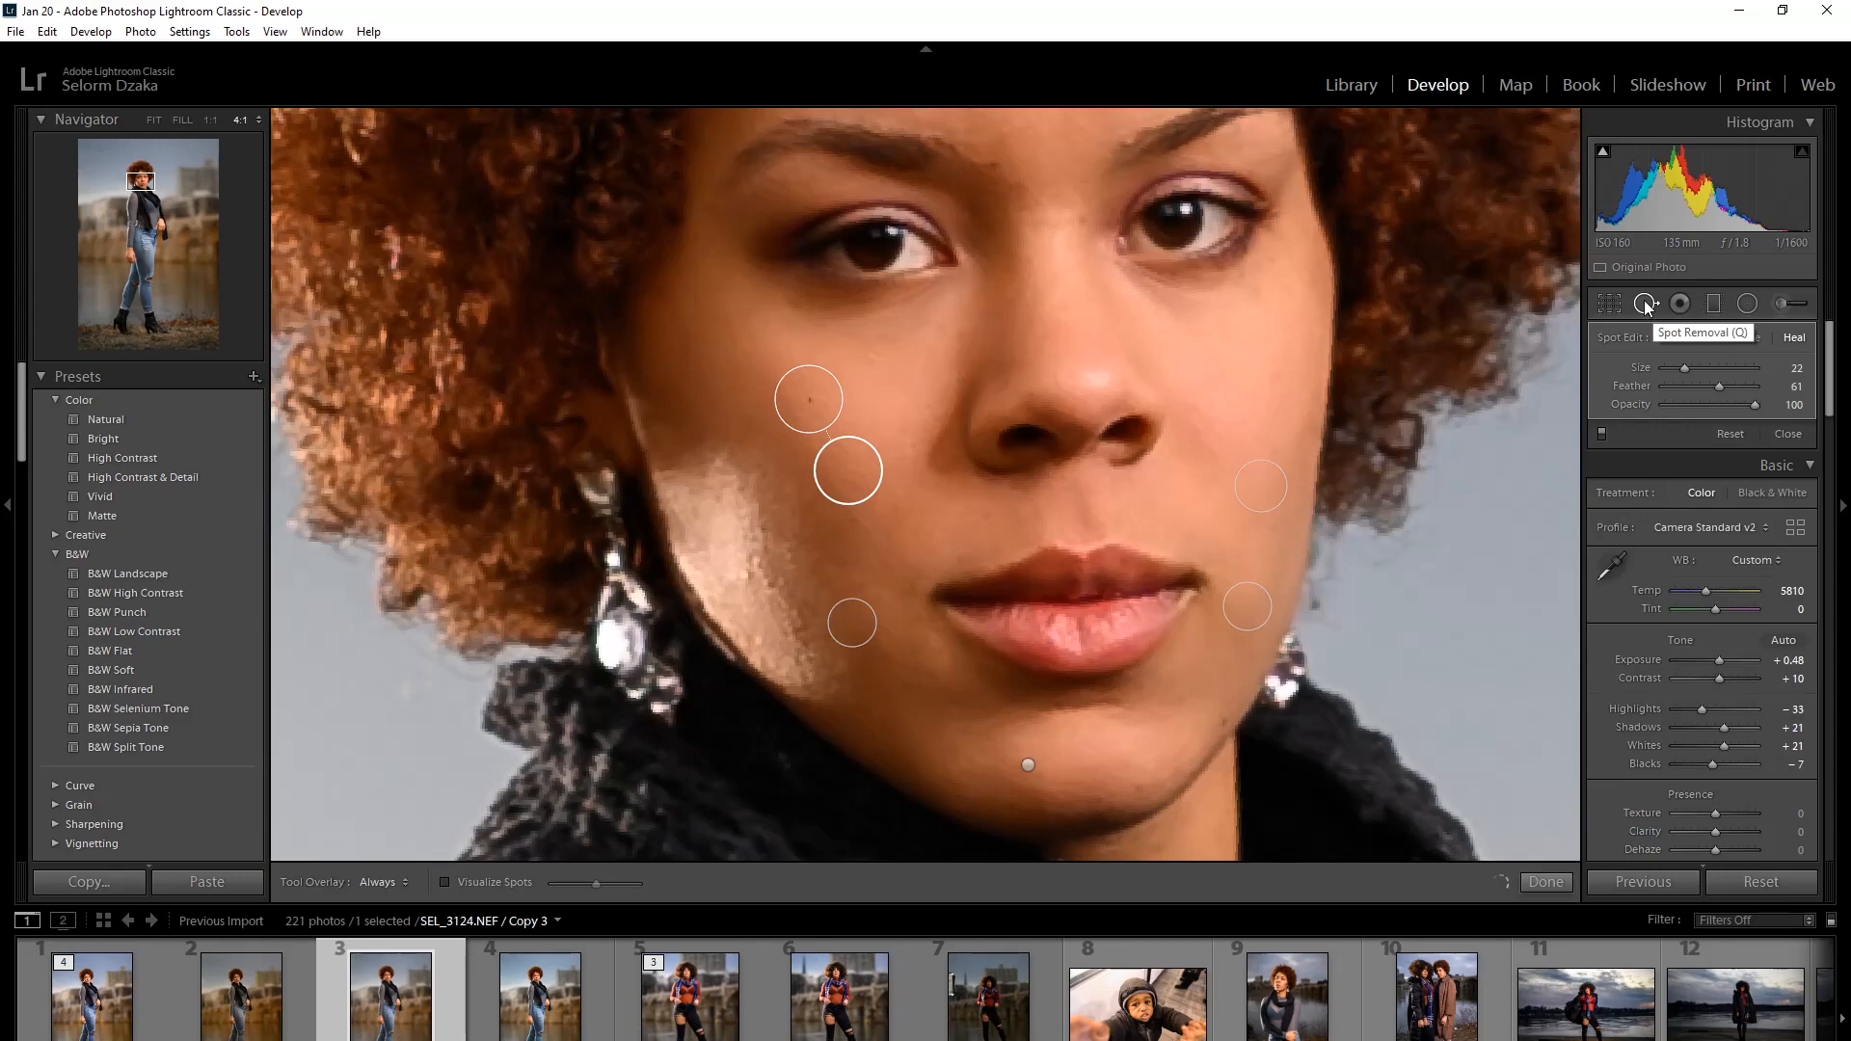
pyautogui.click(1645, 305)
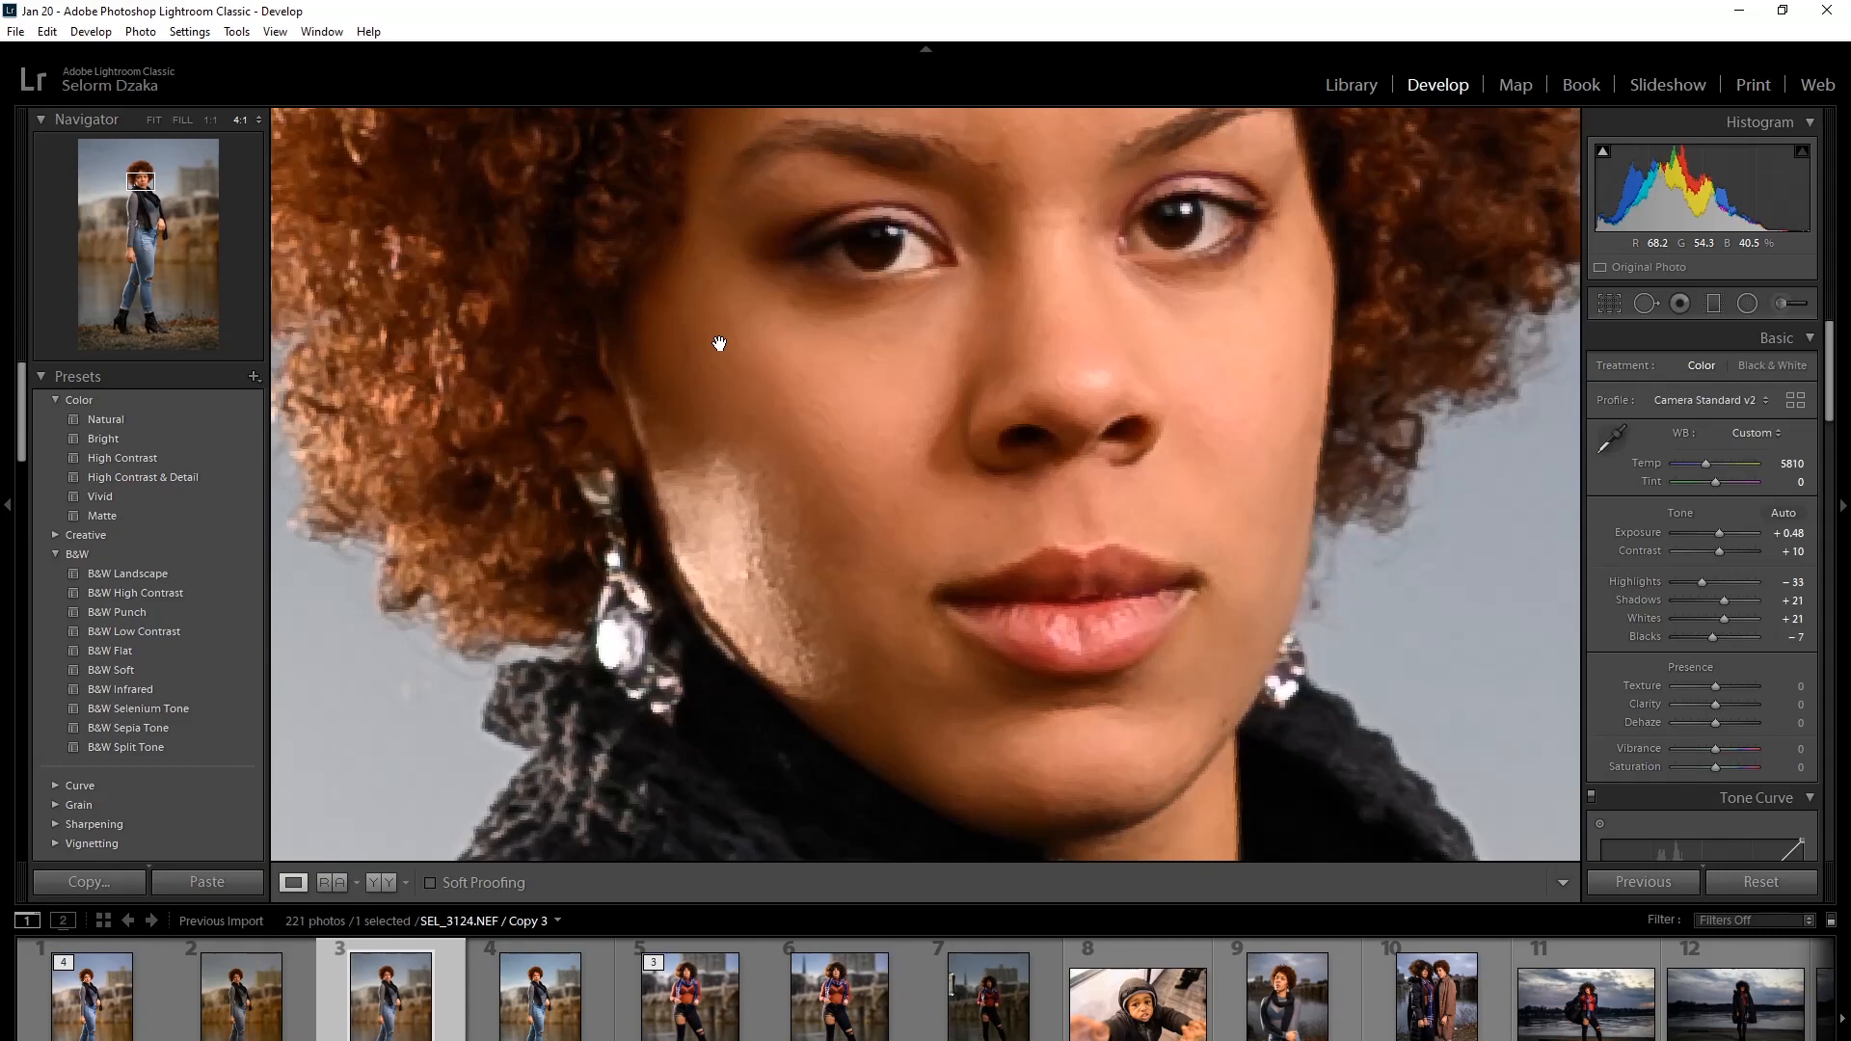
# Step: Paint a new size 24 brush mask over the face at exposure -3.91, and erase its spill along the hair with a size 7 eraser
pyautogui.hotkey('ctrl', '-')
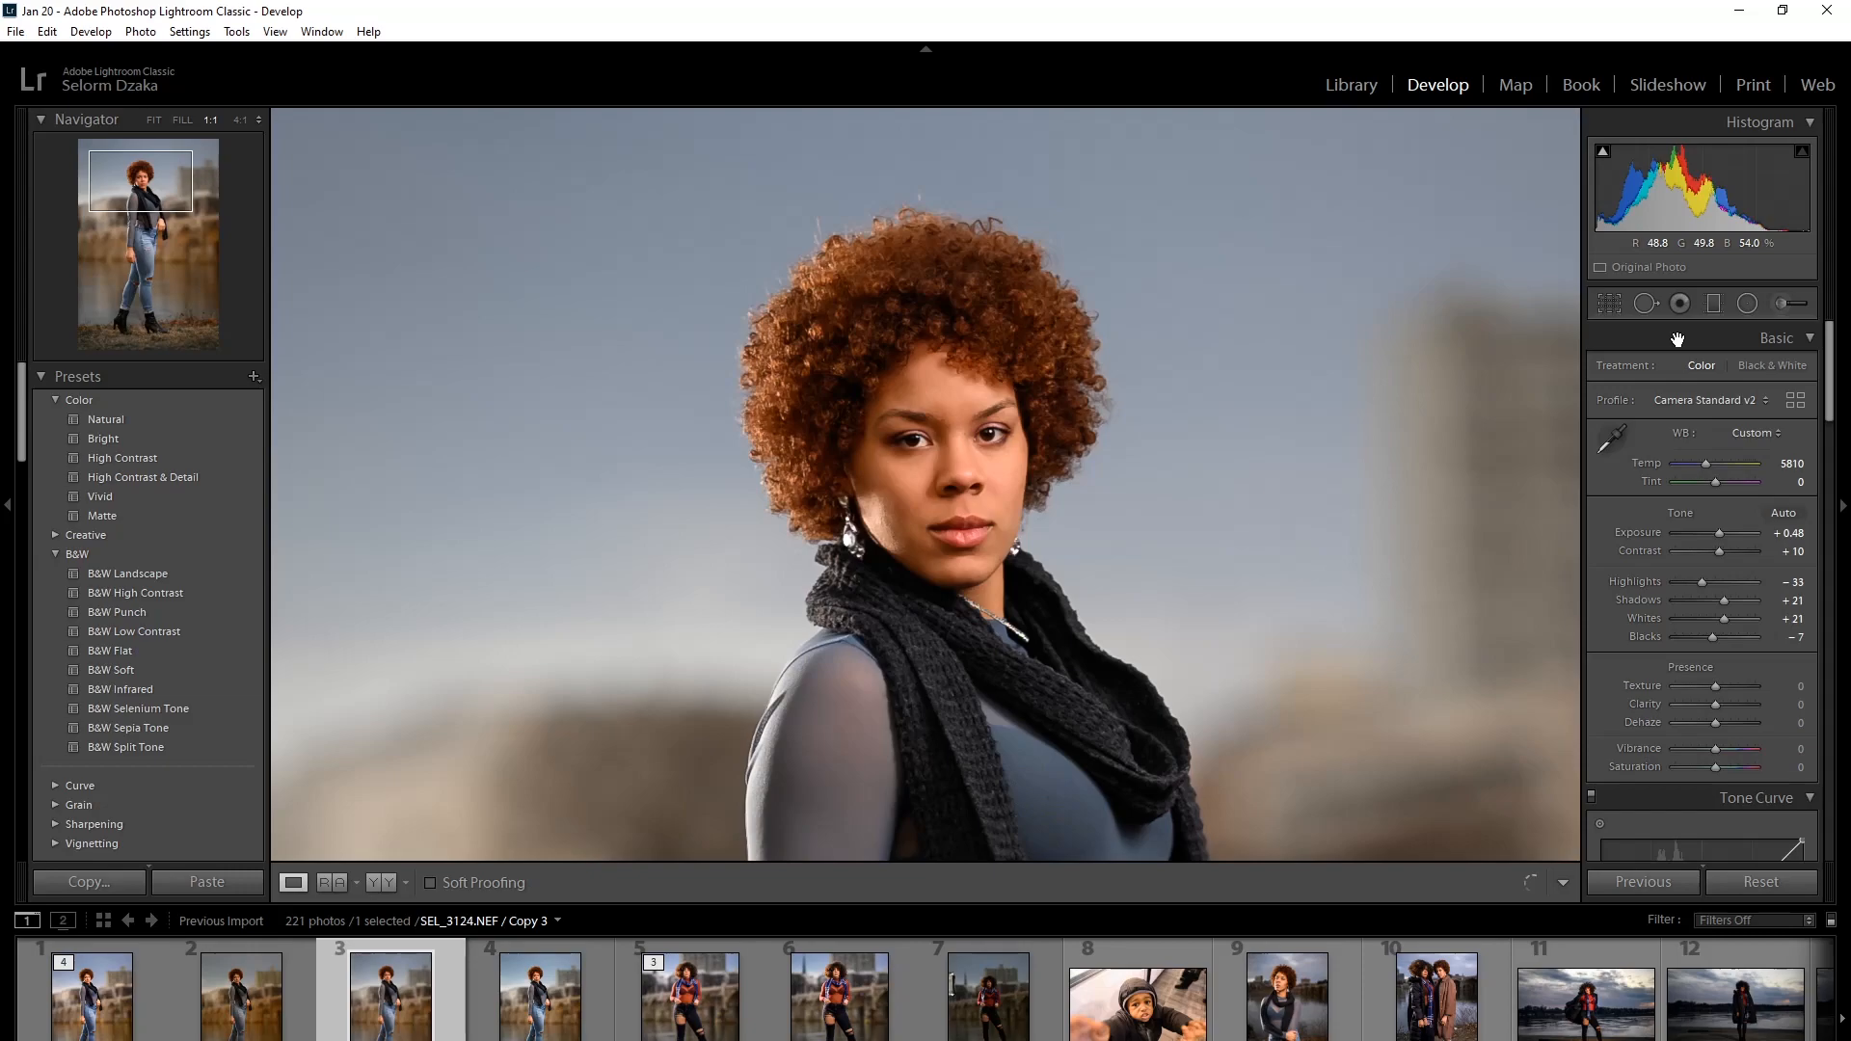
pyautogui.press('k')
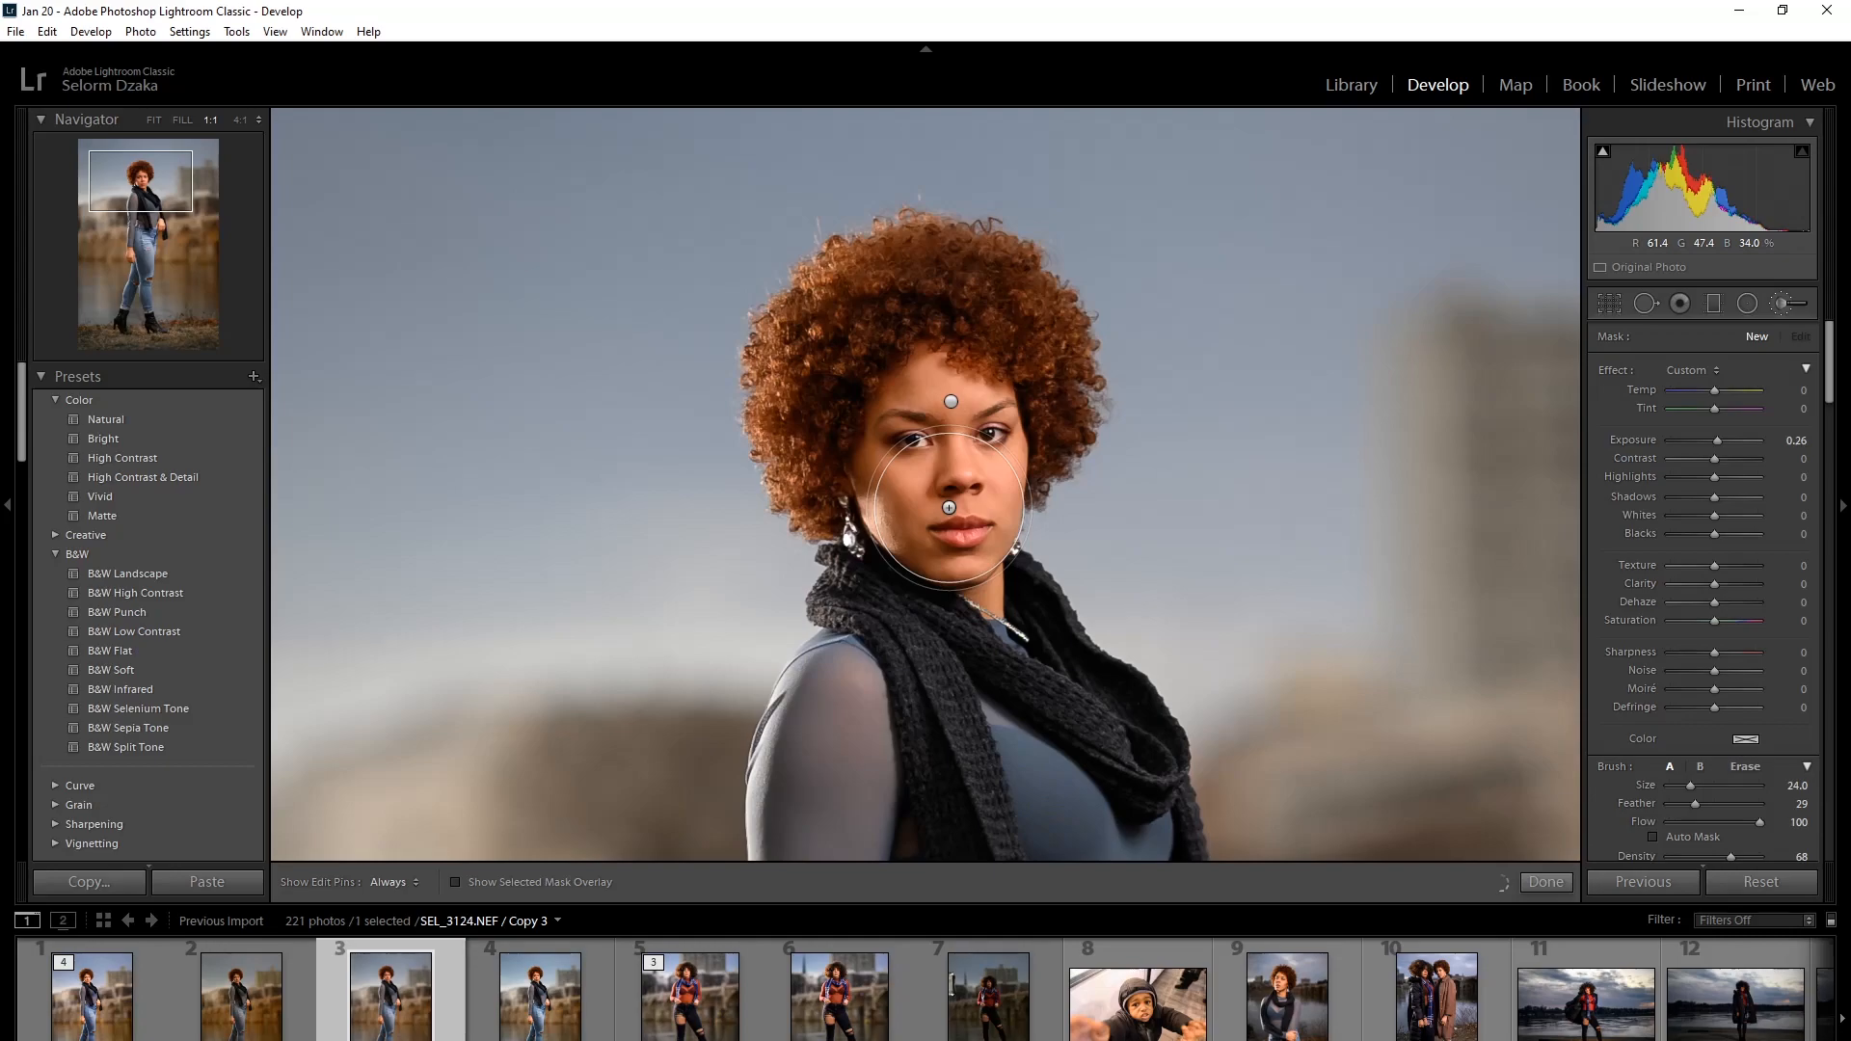
pyautogui.moveTo(950, 508); pyautogui.dragTo(1009, 568)
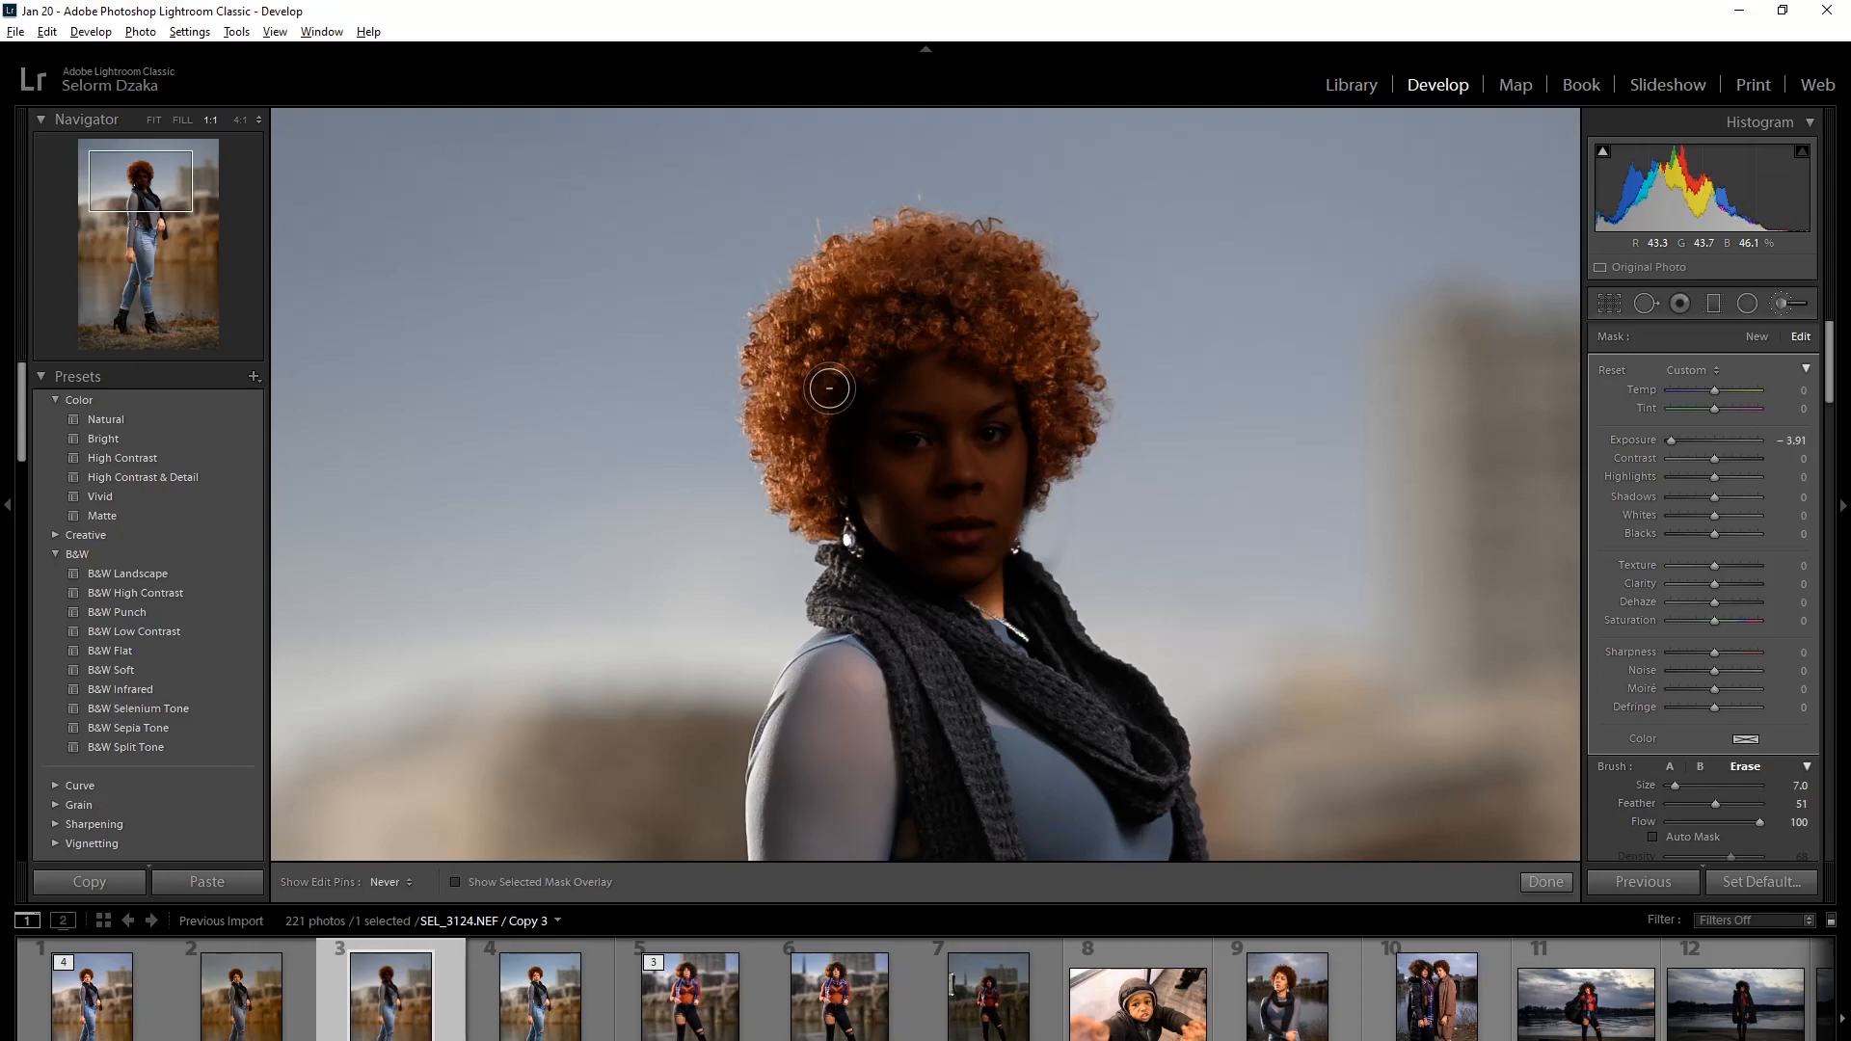
pyautogui.press('alt')
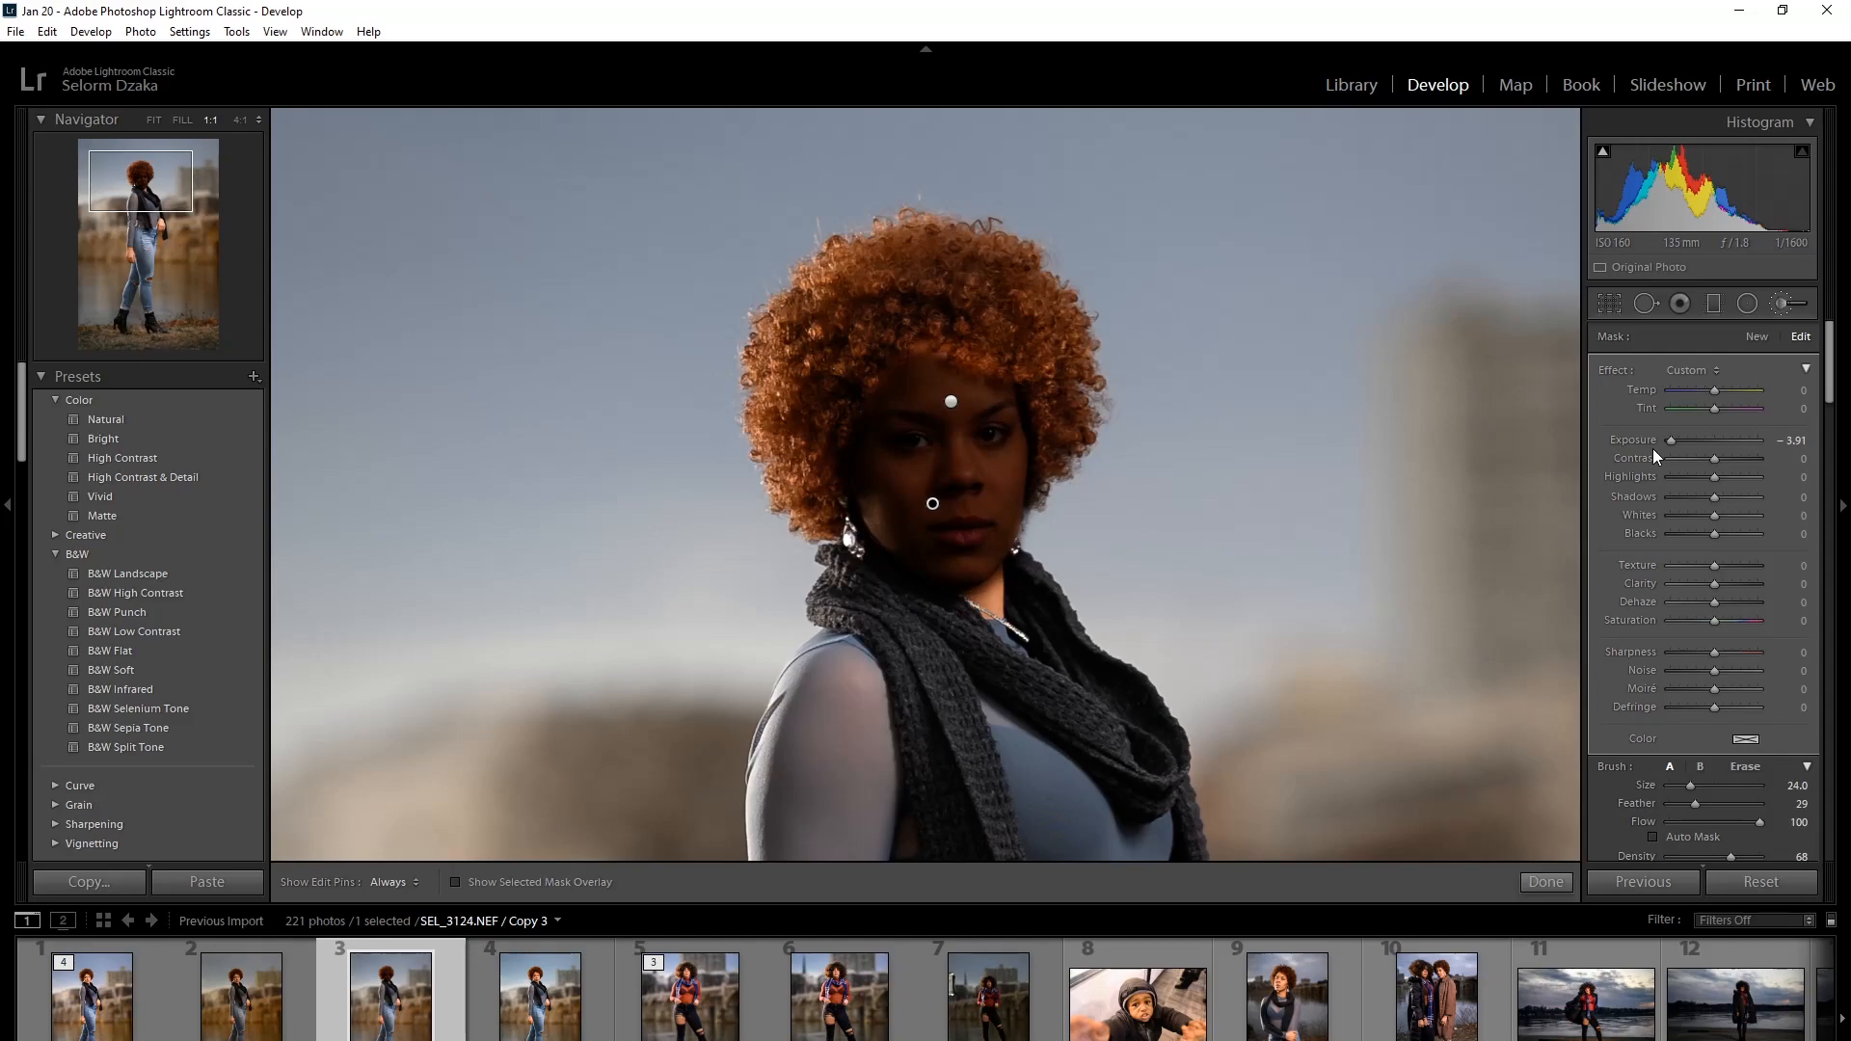
# Step: Set the new face mask's exposure to 0.52 and restrict it to the highlights with a luminance range of about 83/100
pyautogui.moveTo(1671, 440); pyautogui.dragTo(1720, 444)
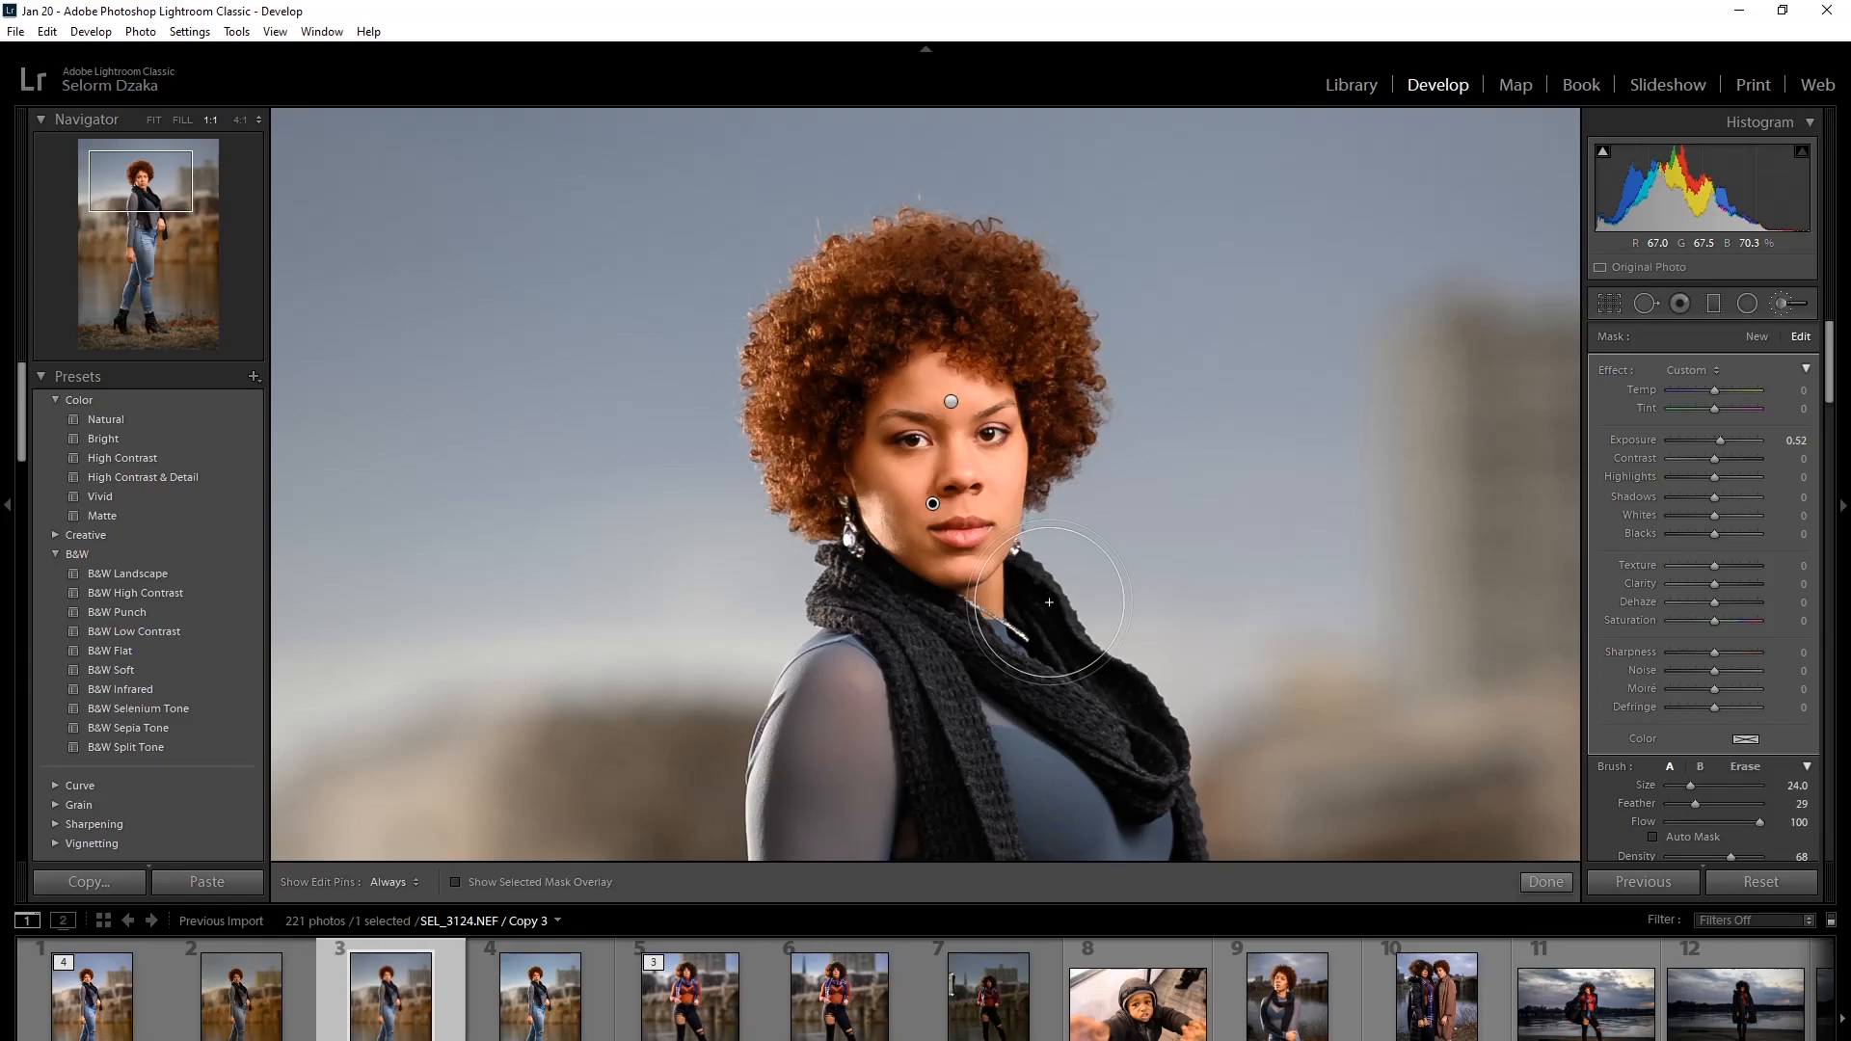
pyautogui.scroll(-3, 1696, 598)
pyautogui.click(1745, 592)
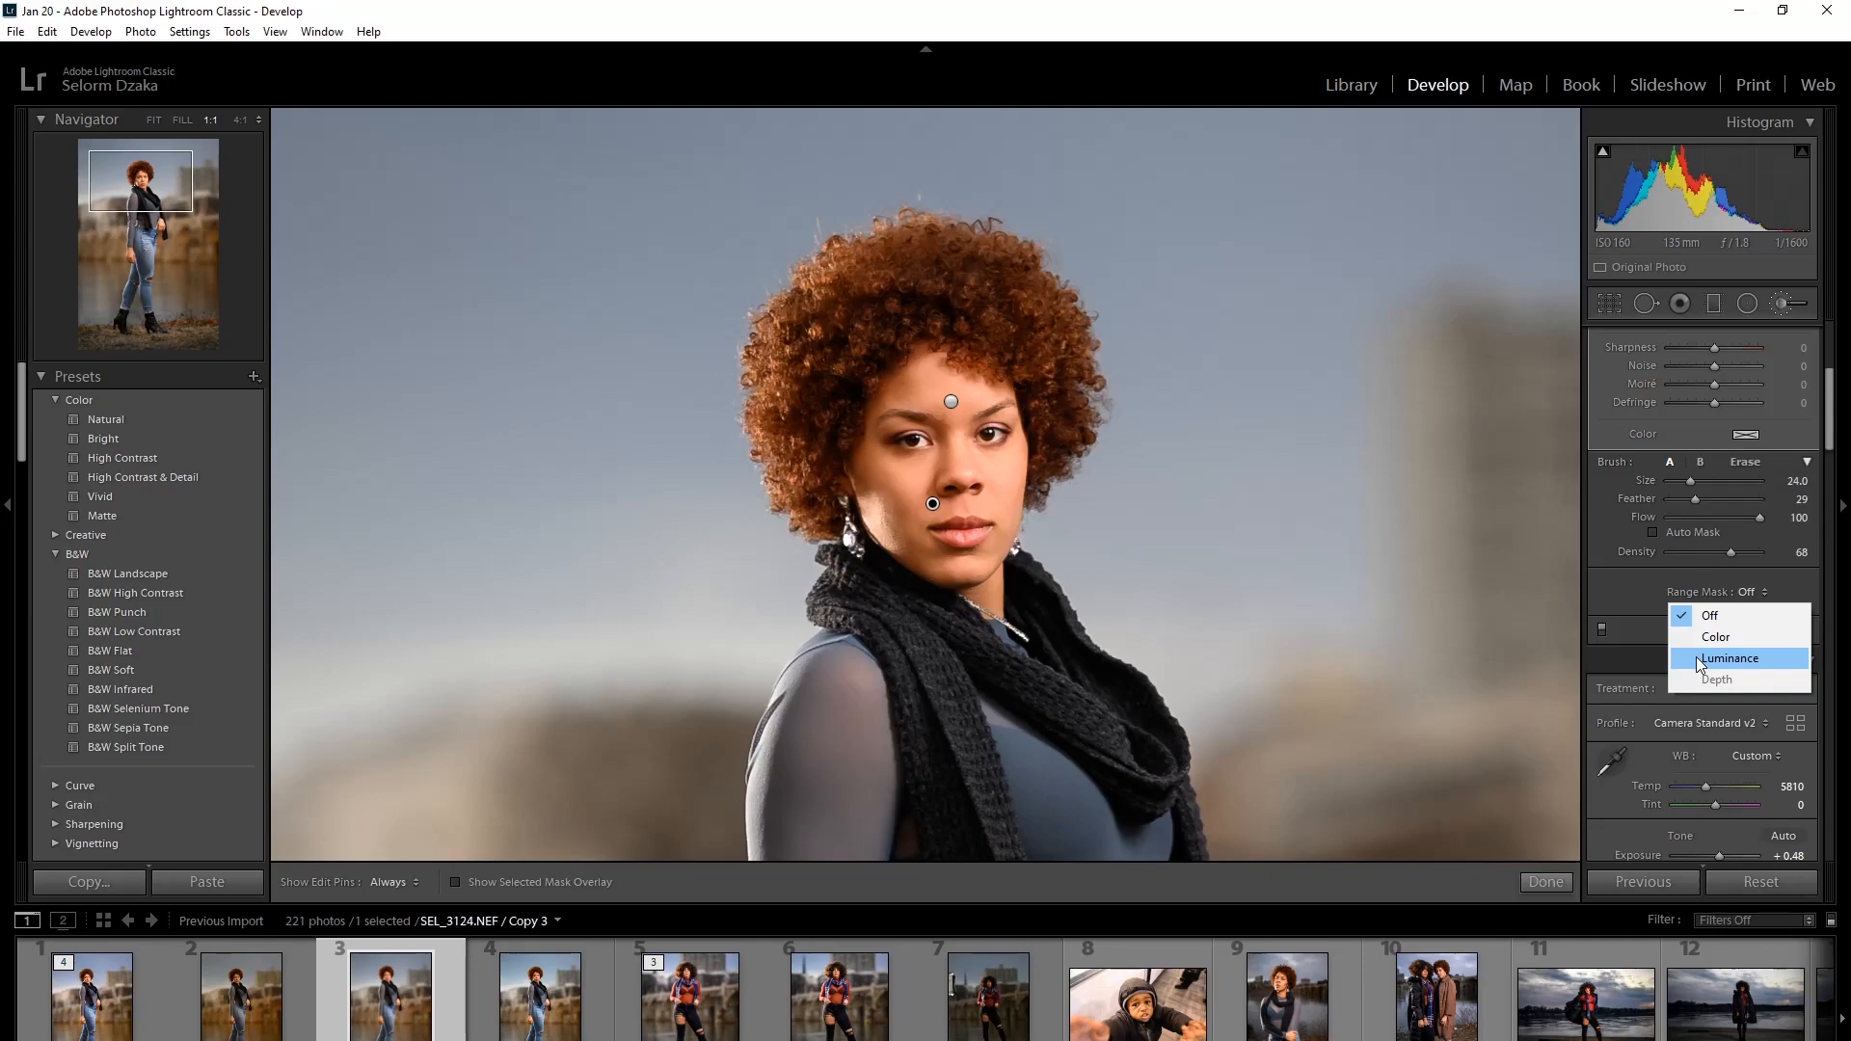
pyautogui.click(1697, 656)
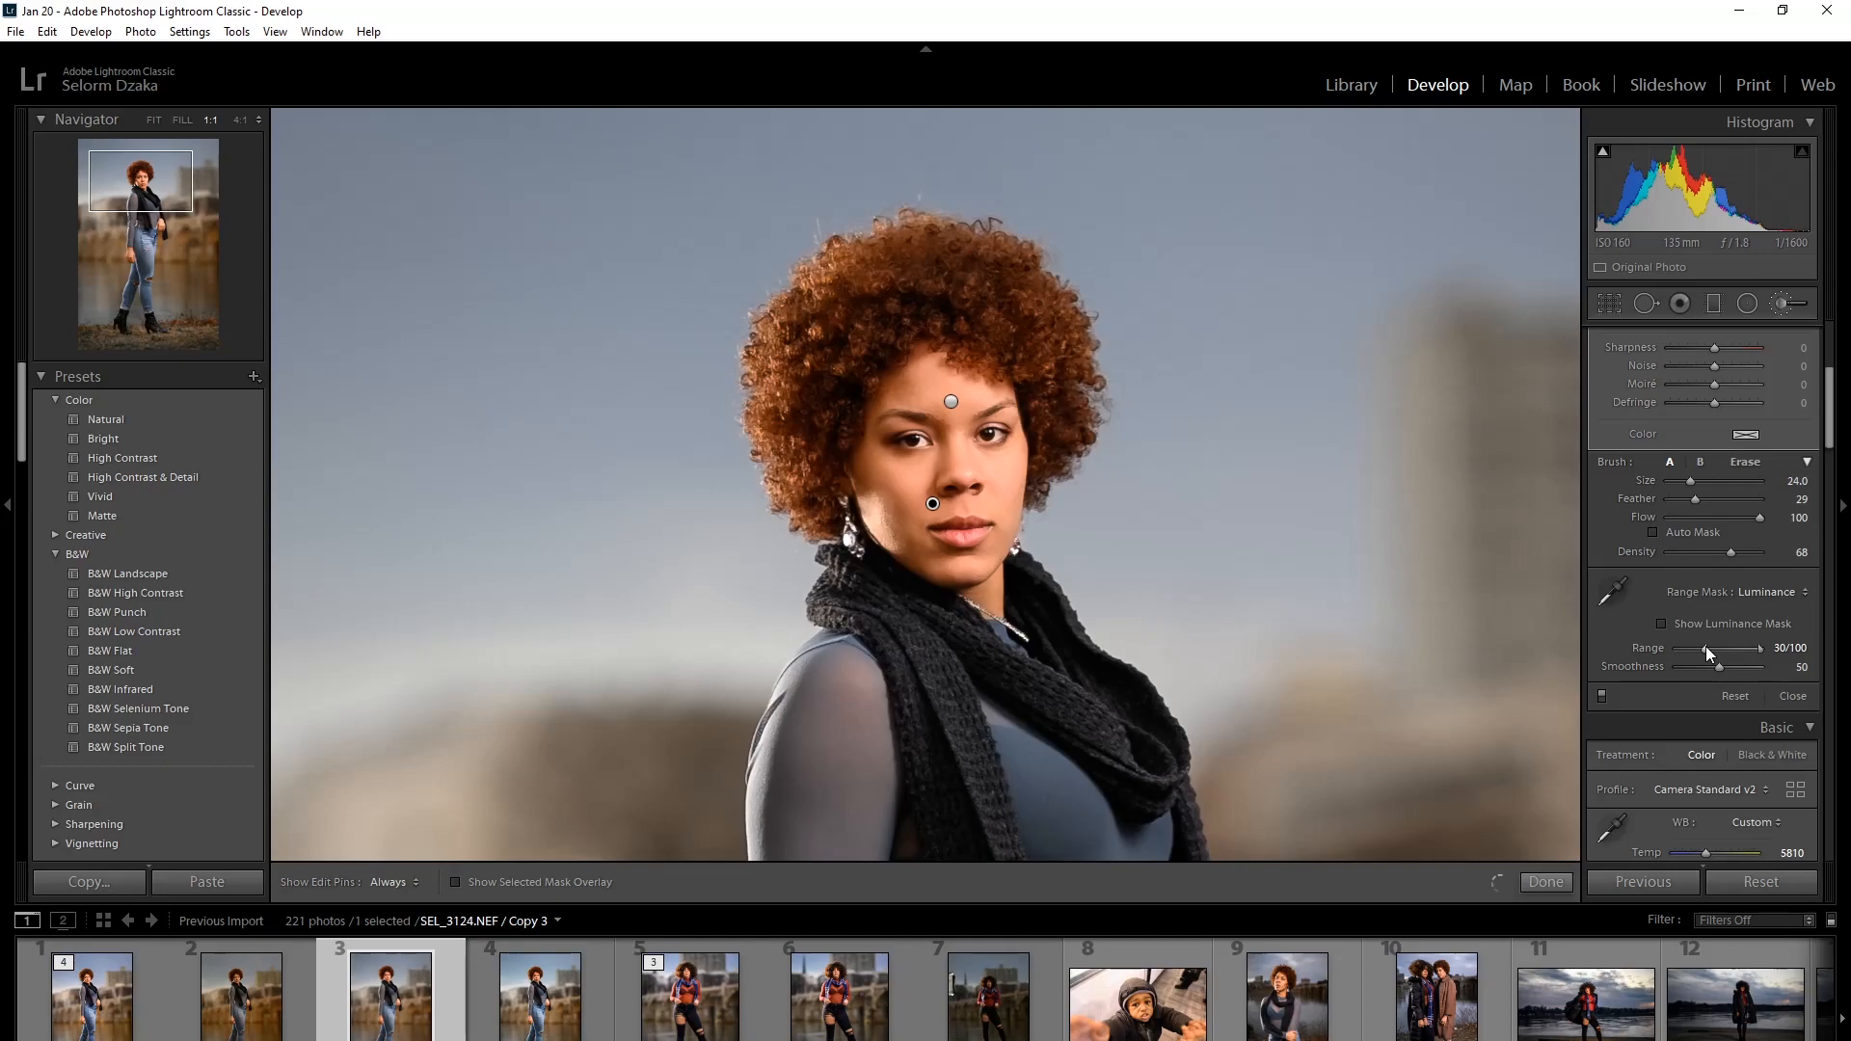
pyautogui.moveTo(1705, 650); pyautogui.dragTo(1745, 650)
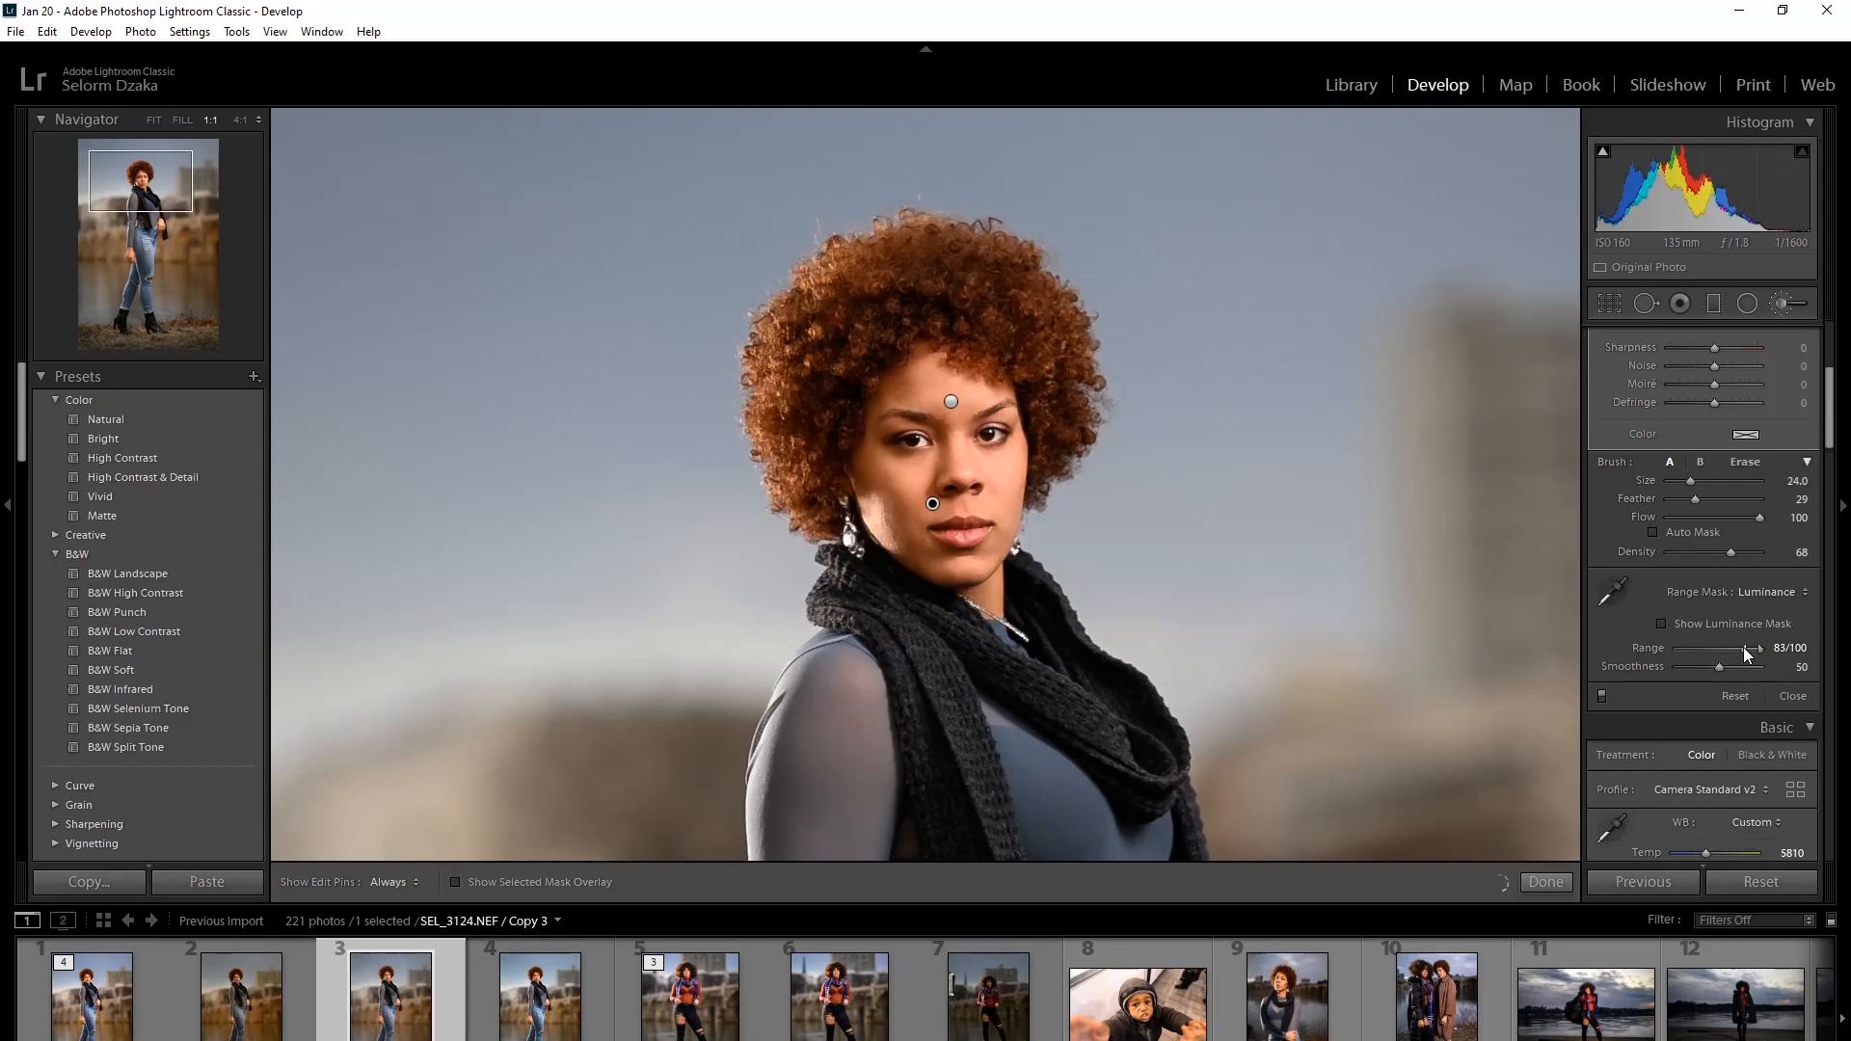
pyautogui.moveTo(1743, 646); pyautogui.dragTo(1745, 646)
# Step: Add another face mask with a size 21 brush, limit it to the darker tones with a luminance range mask, and set exposure to -0.17
pyautogui.click(1779, 304)
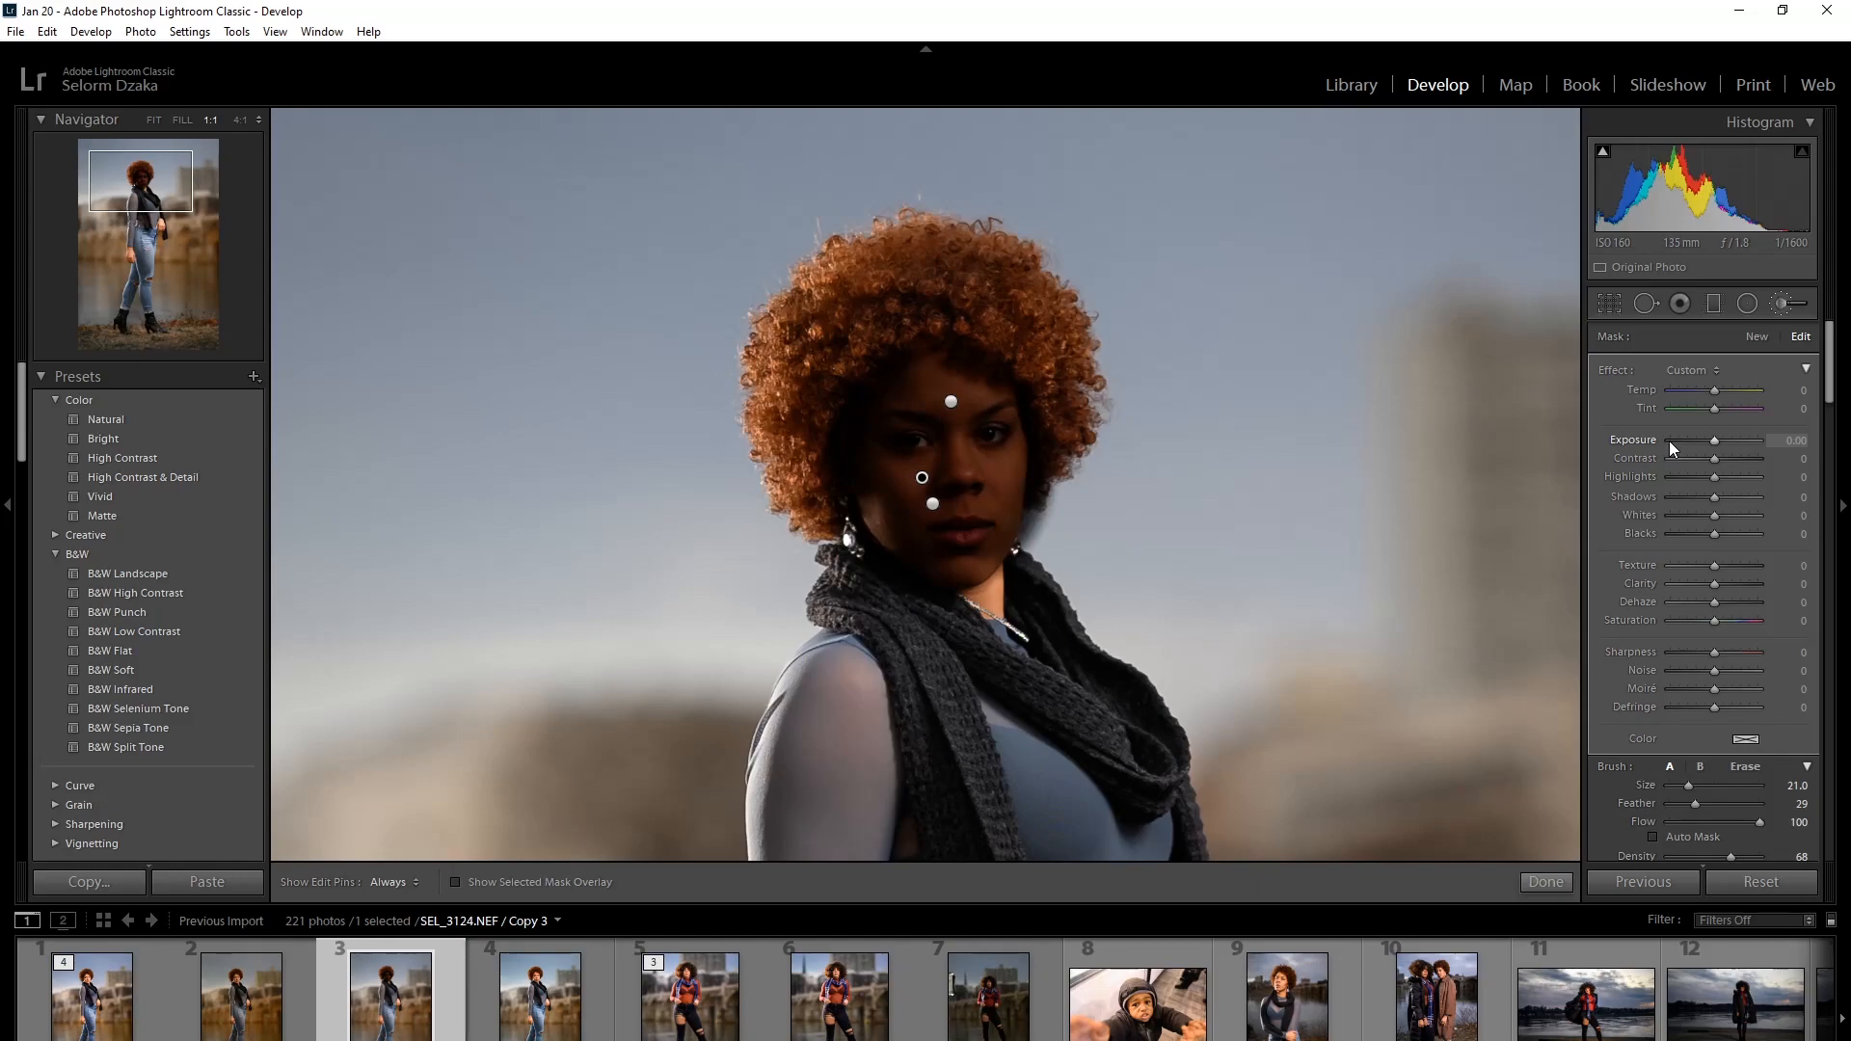
pyautogui.scroll(-5, 1782, 556)
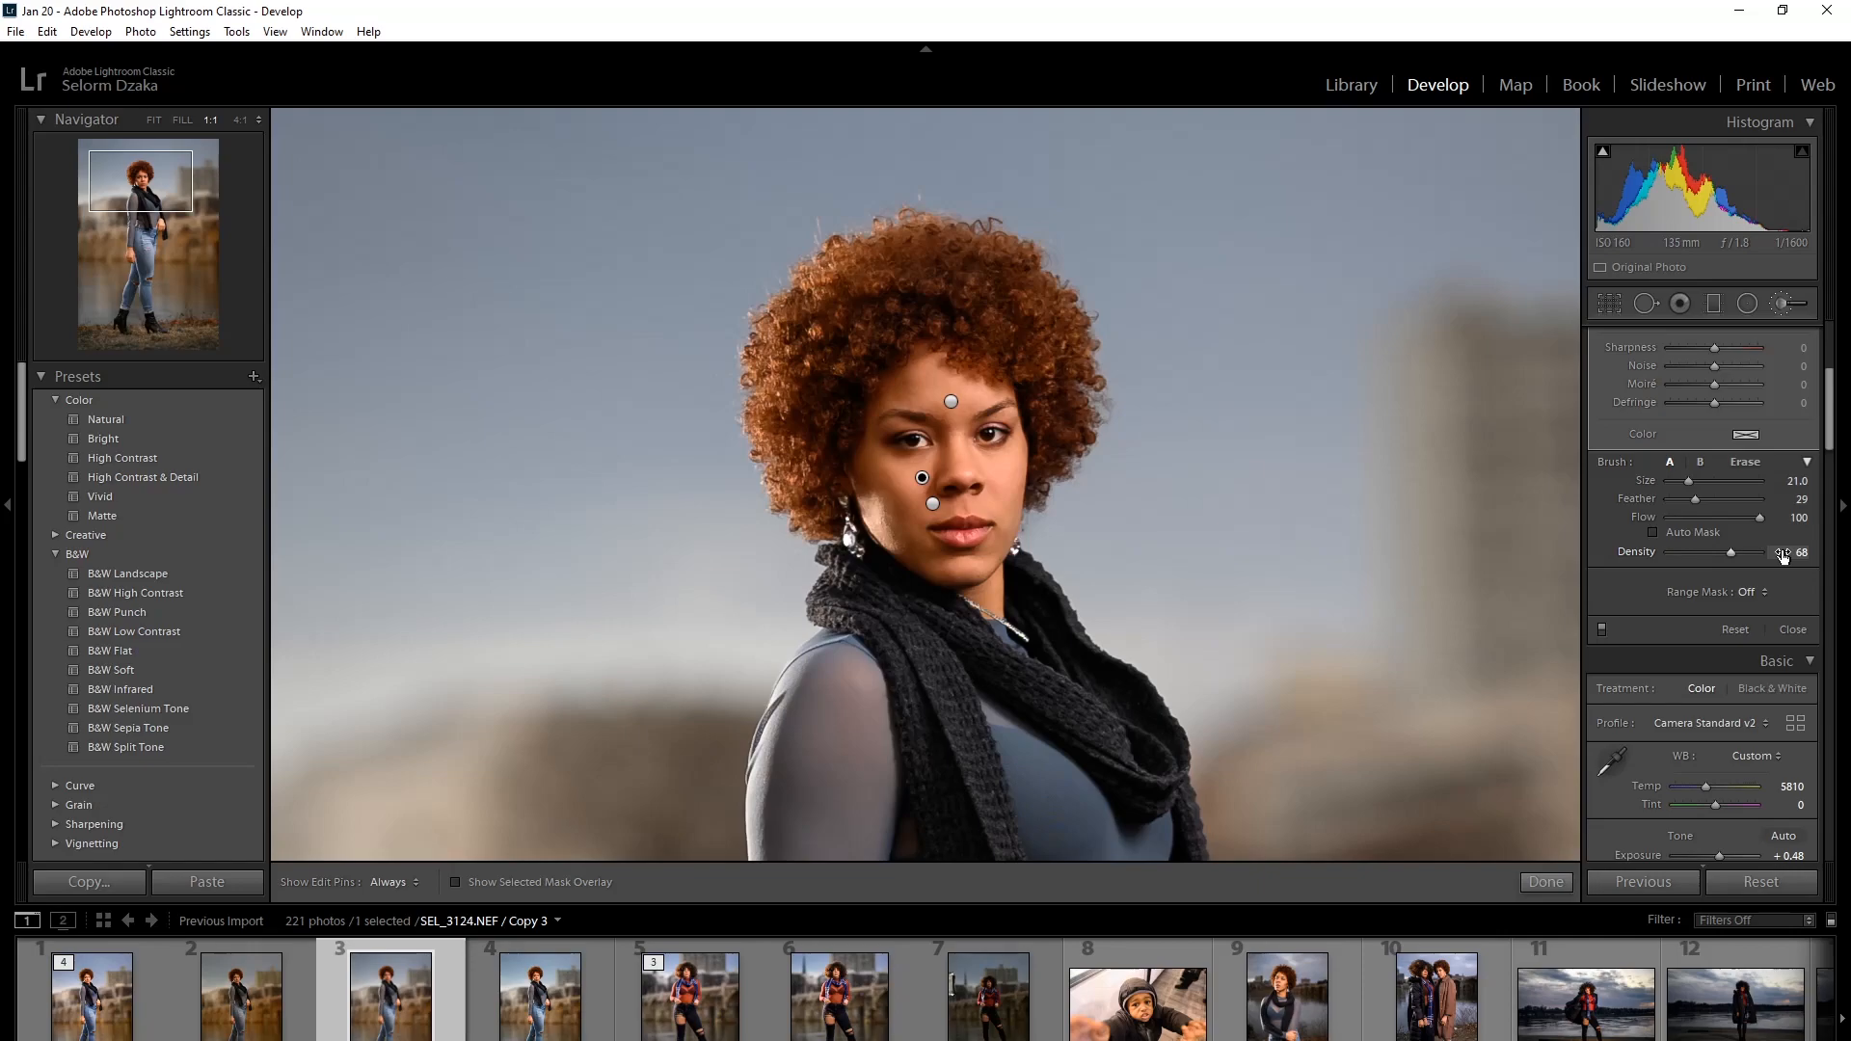
pyautogui.click(1744, 592)
pyautogui.click(1747, 633)
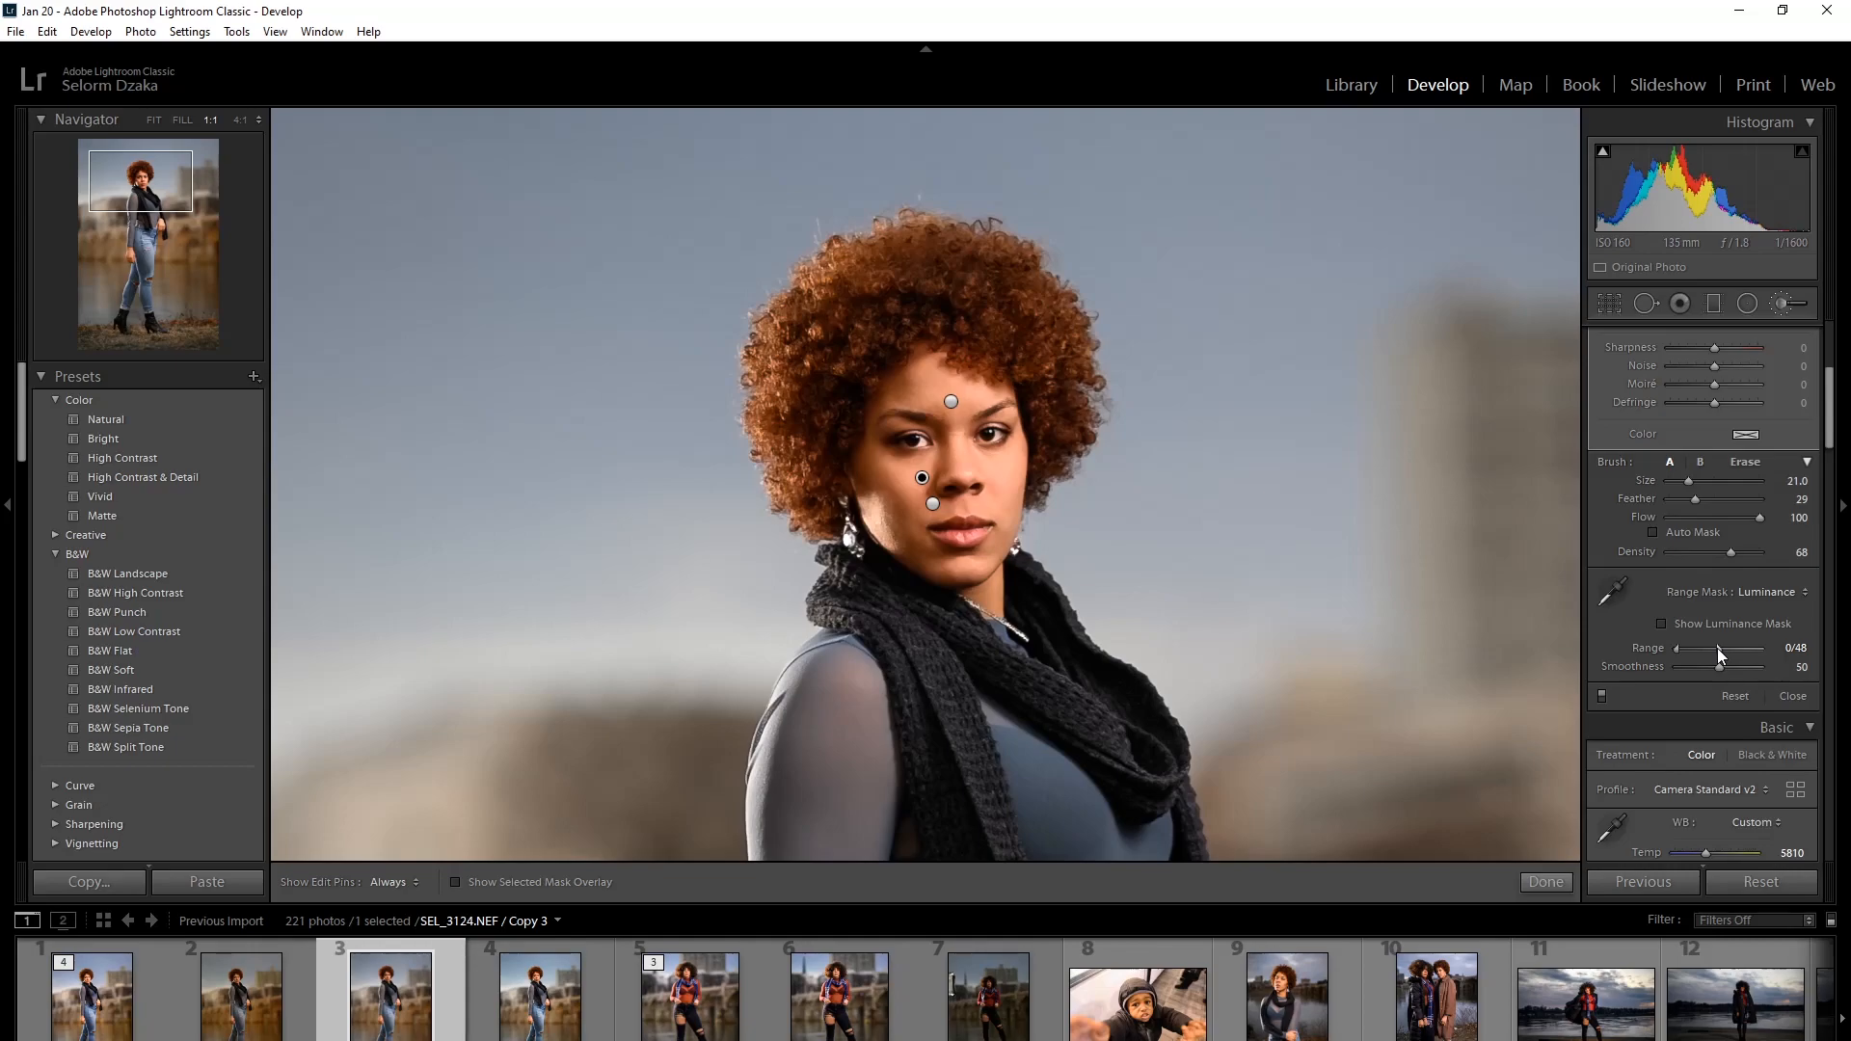
pyautogui.moveTo(1717, 649); pyautogui.dragTo(1726, 648)
pyautogui.scroll(3, 1656, 316)
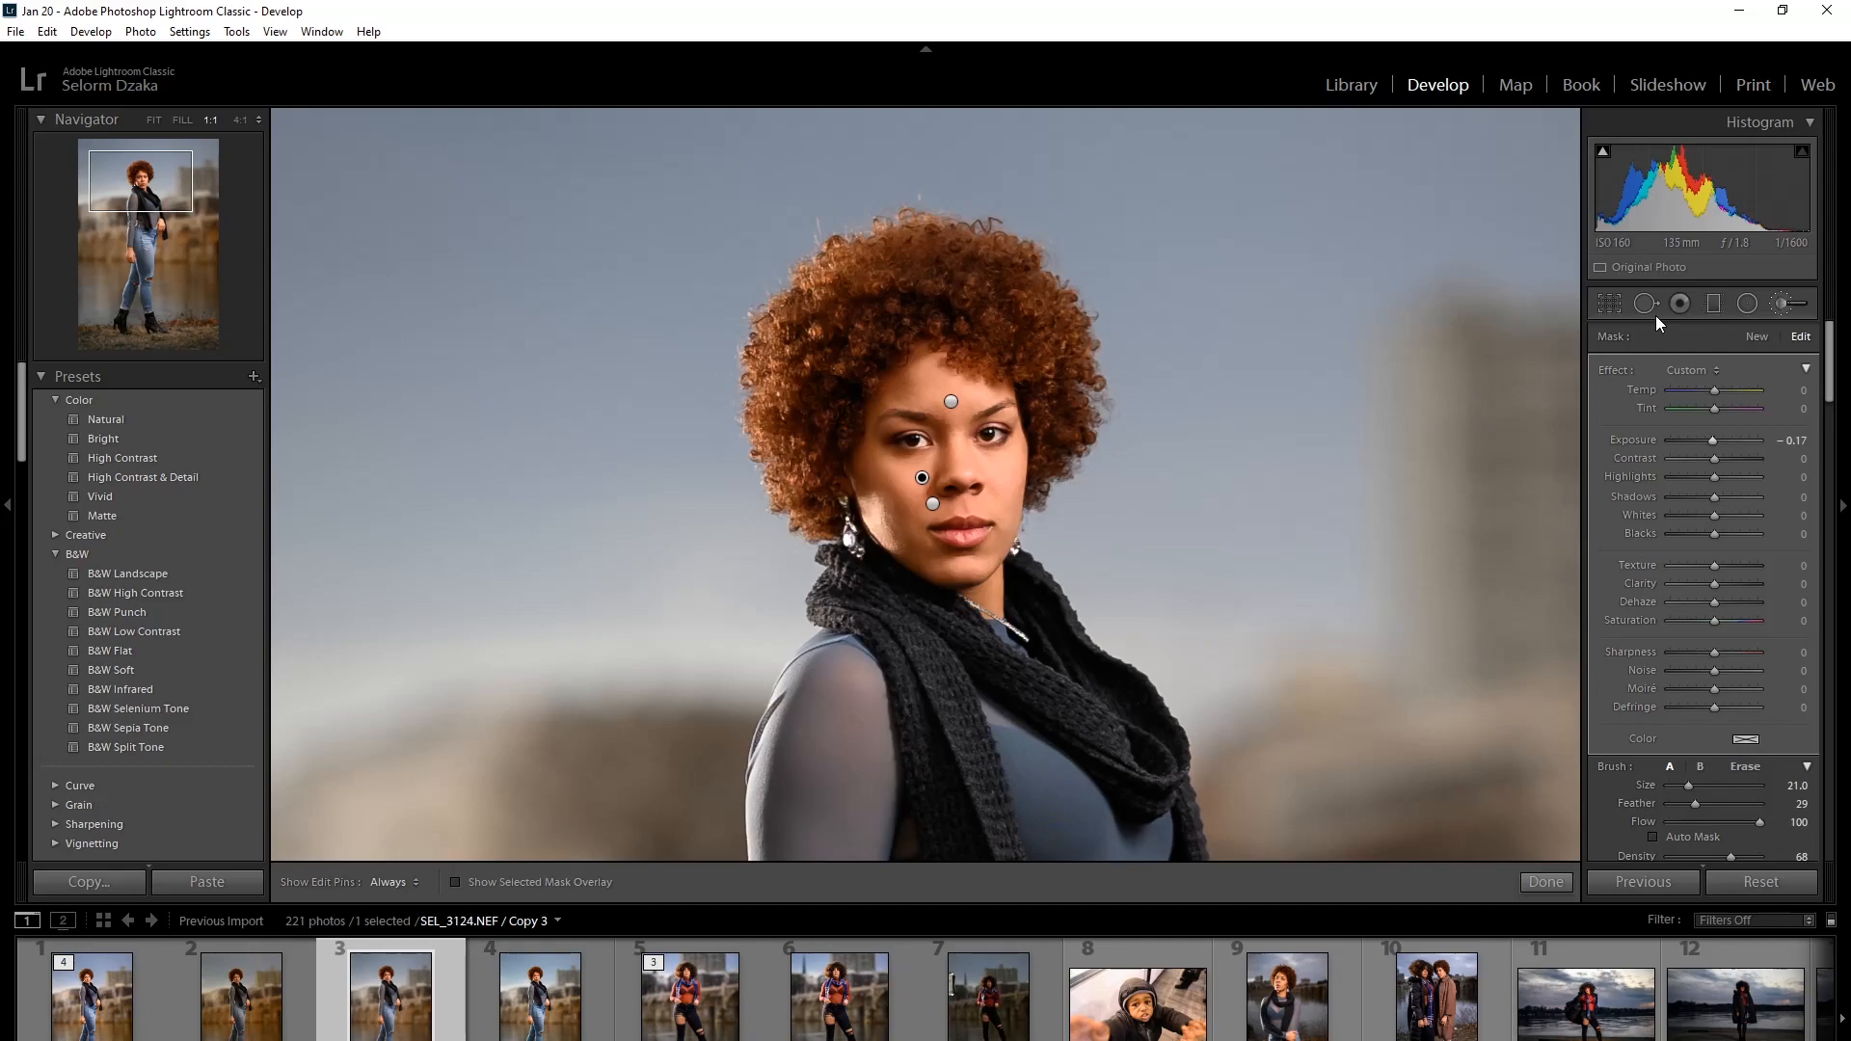
# Step: Close the adjustment brush and compare the full photo before and after the edits side by side
pyautogui.press('k')
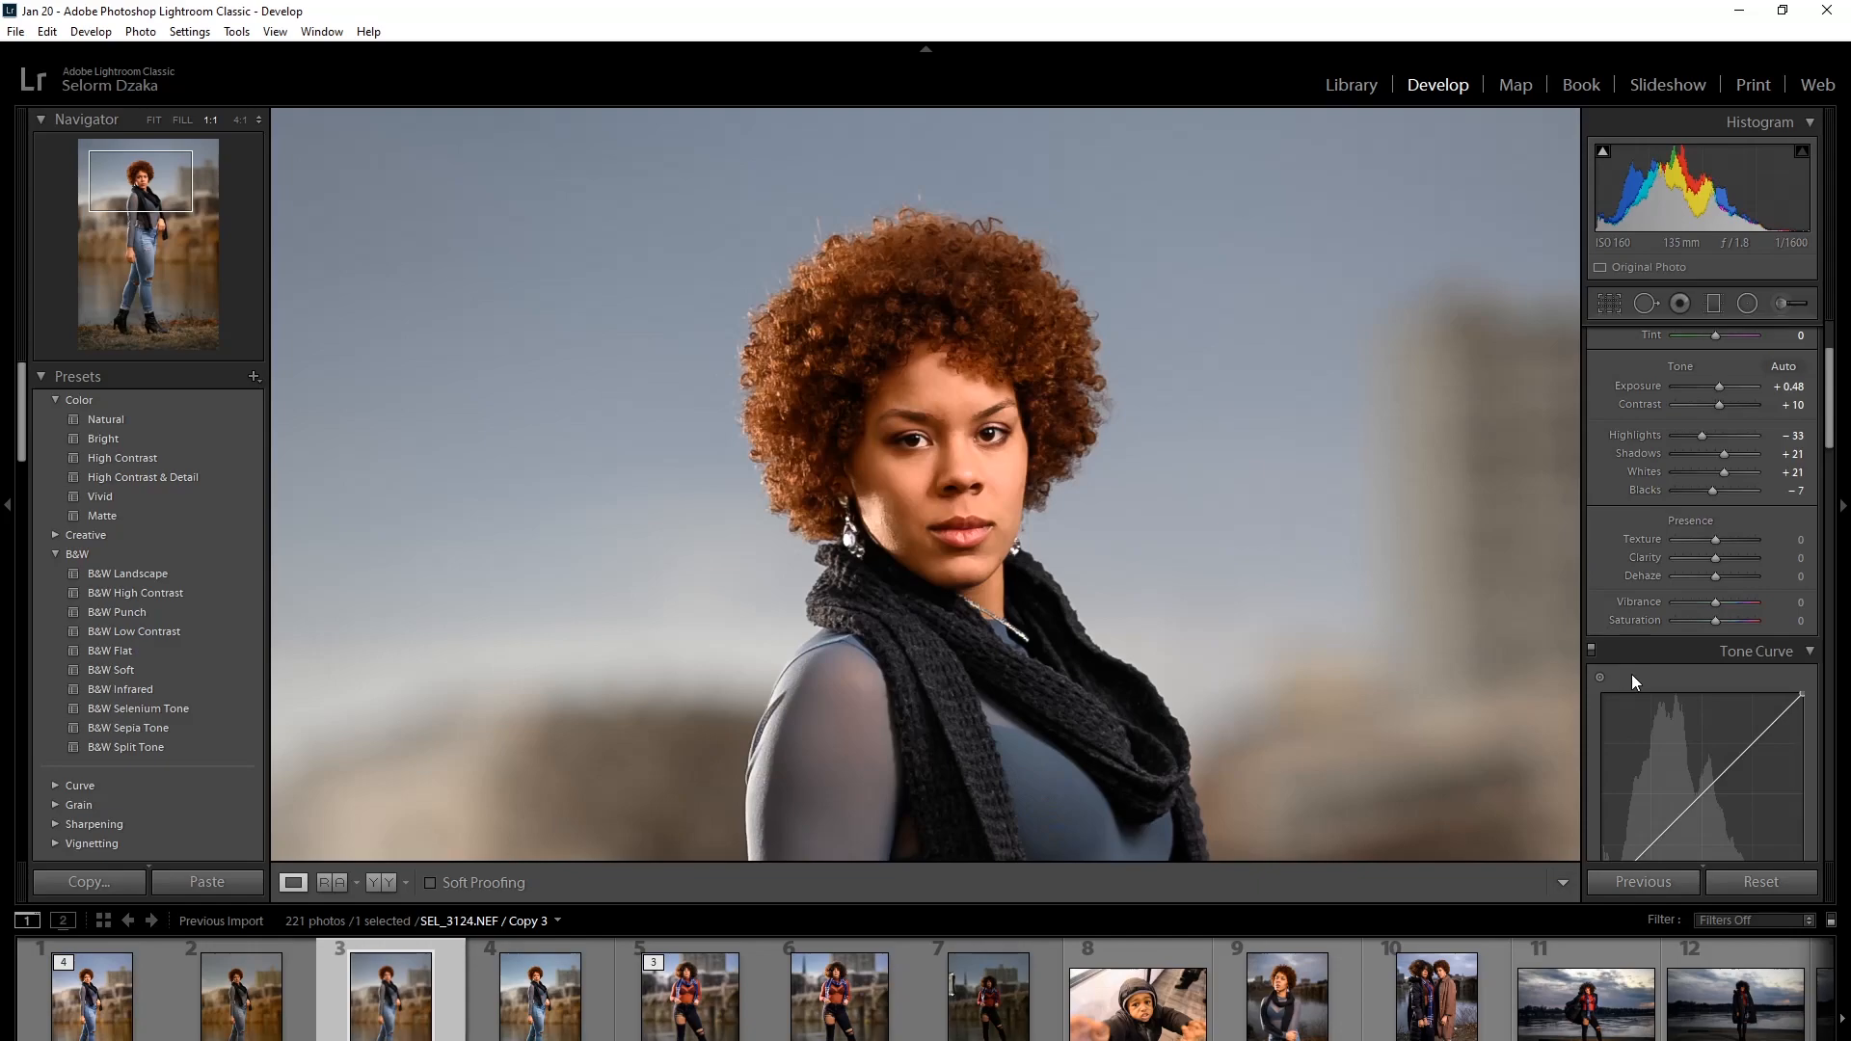
pyautogui.press('k')
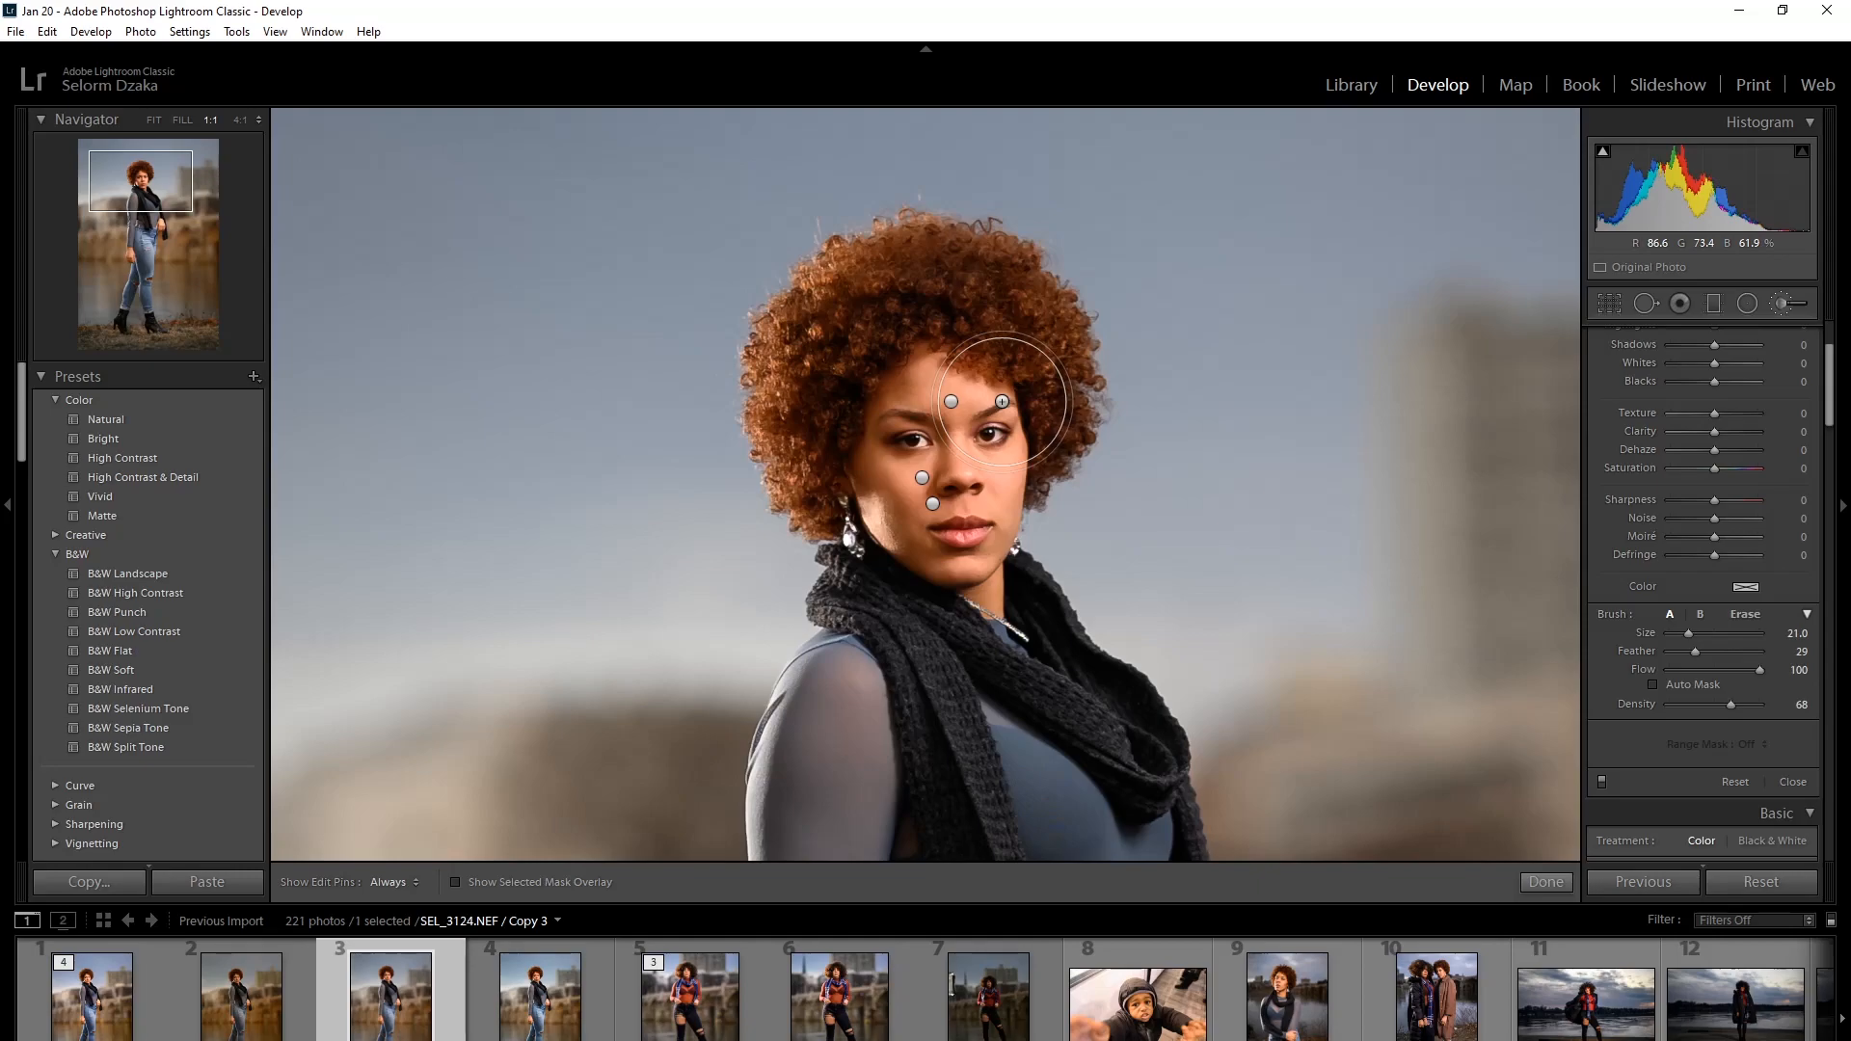
pyautogui.press('k')
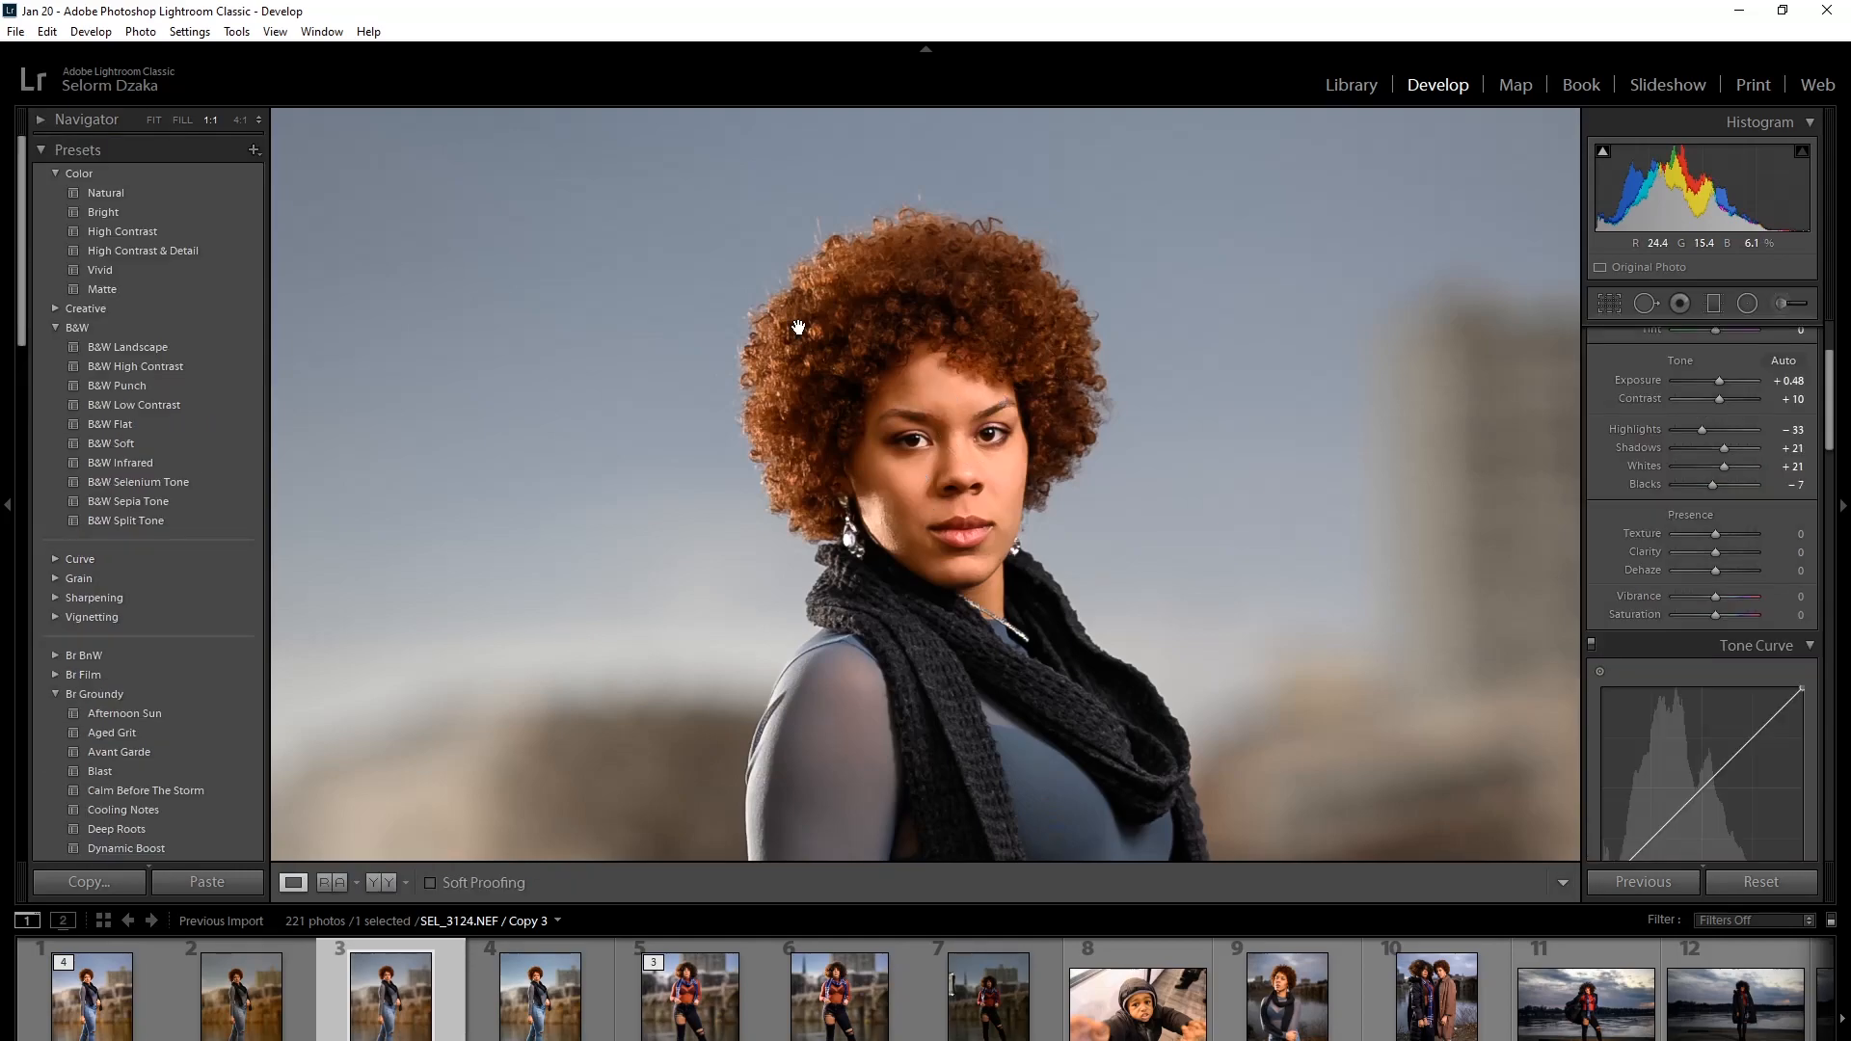
pyautogui.press('y')
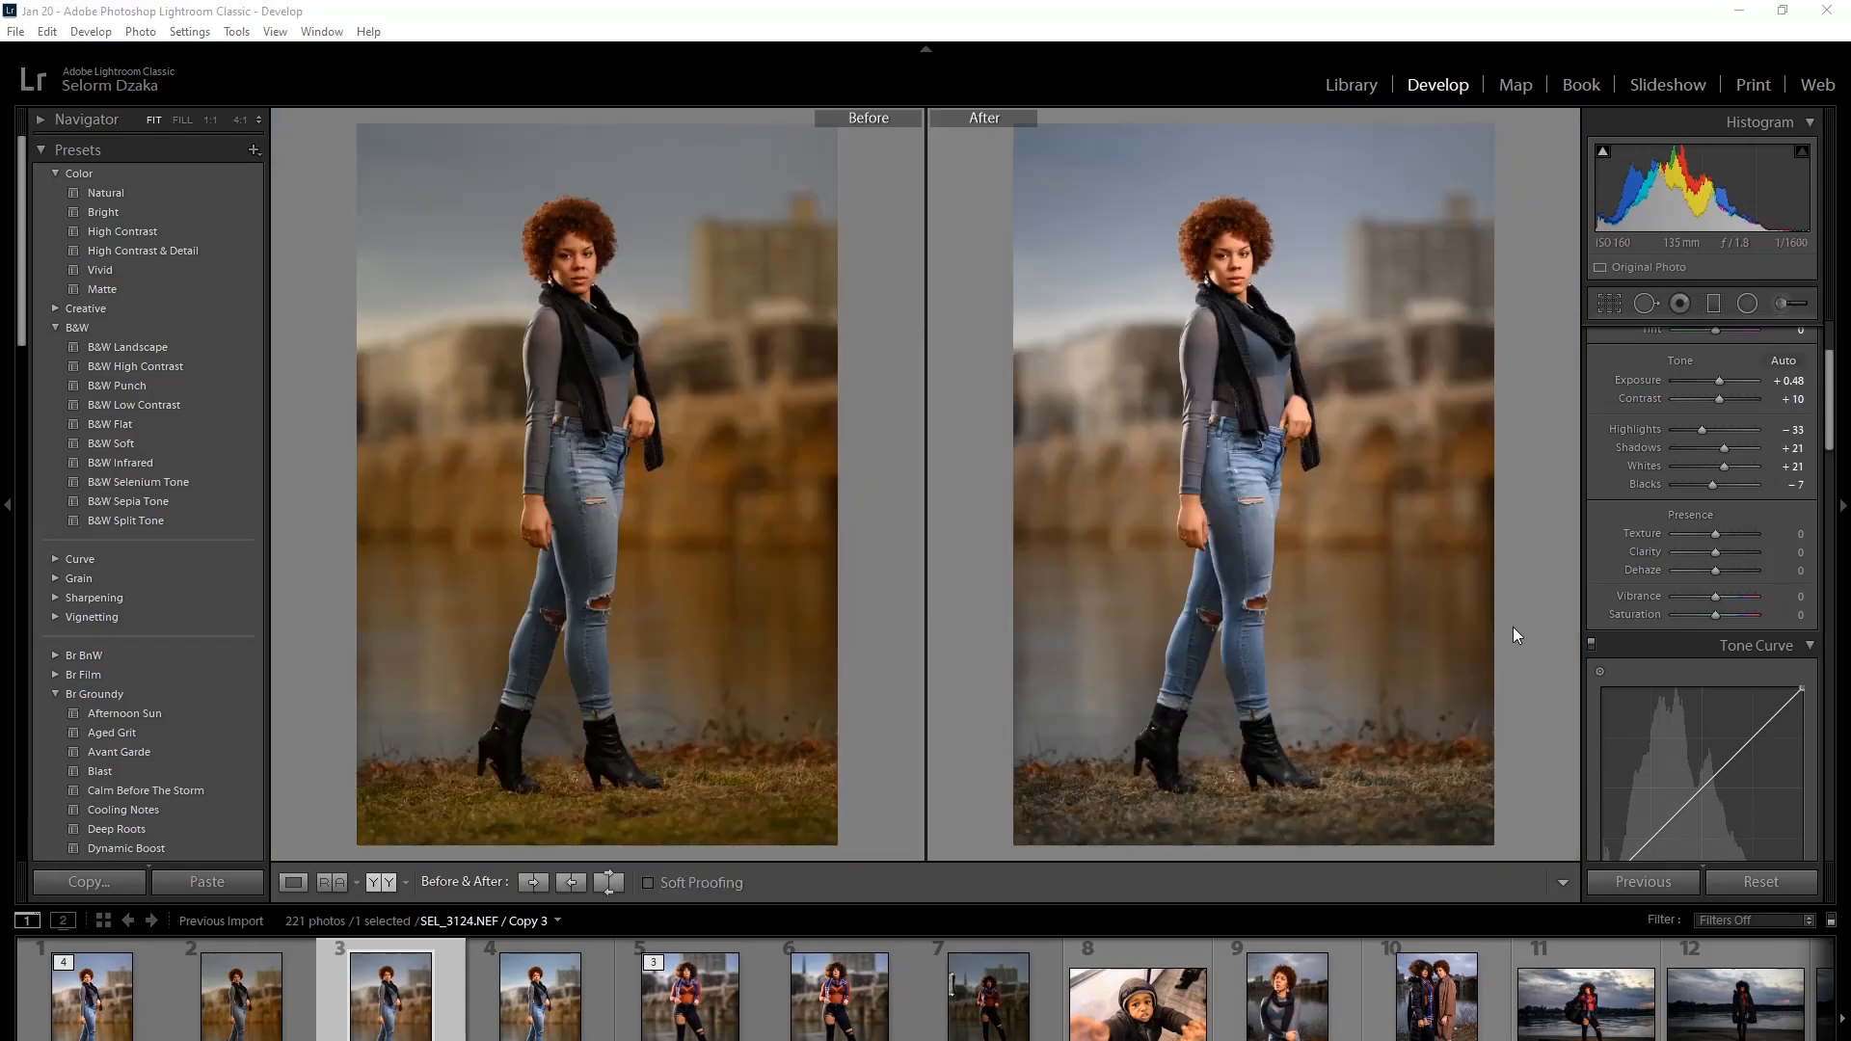